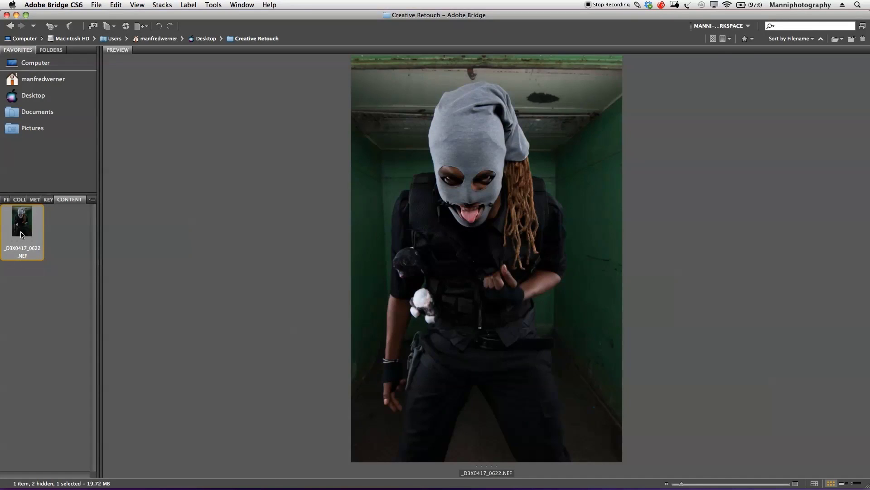
Step: Open the _D3X0417_0622.NEF photo in Camera Raw and set Temperature to 4500 and Exposure to -0.10
{"action": "double_click", "coordinate": [21, 222]}
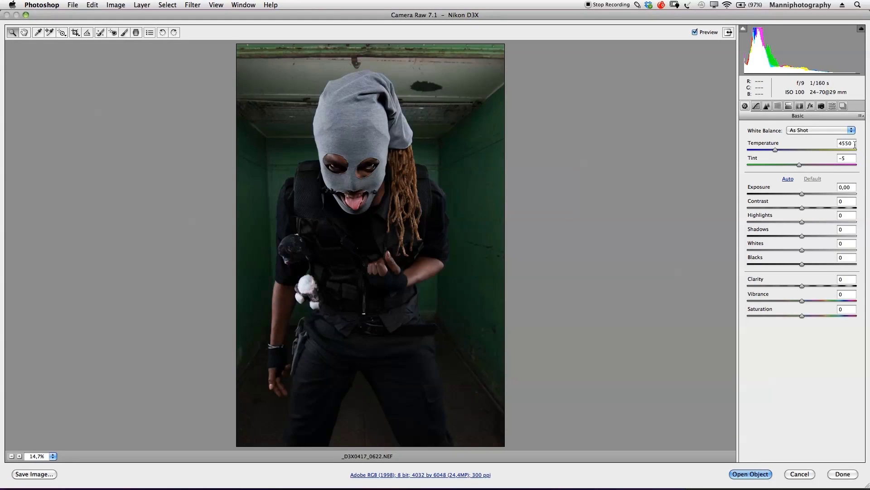
{"action": "left_click", "coordinate": [855, 144]}
{"action": "type", "text": "4500"}
{"action": "left_click", "coordinate": [801, 195]}
{"action": "key", "text": "Down"}
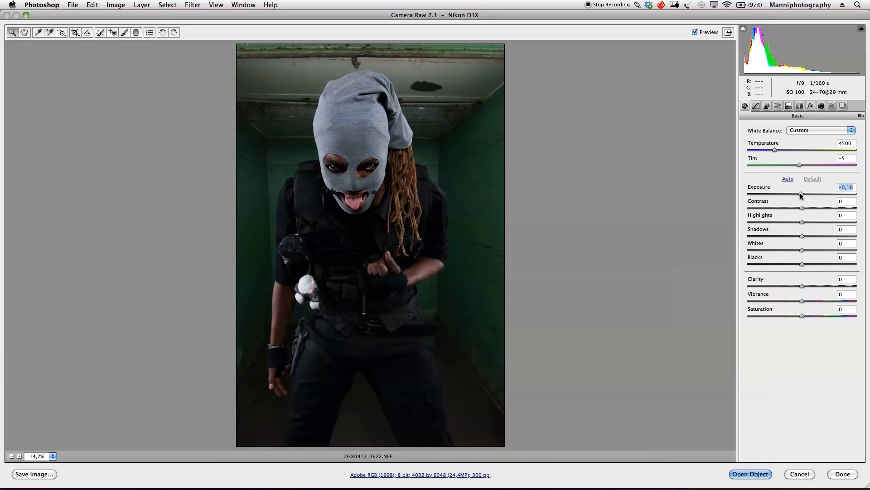
Step: Set Shadows to +17, Highlights to +3, Saturation to -9 and Blacks to -8
{"action": "left_click", "coordinate": [805, 236]}
{"action": "left_click_drag", "start_coordinate": [805, 235], "coordinate": [809, 235]}
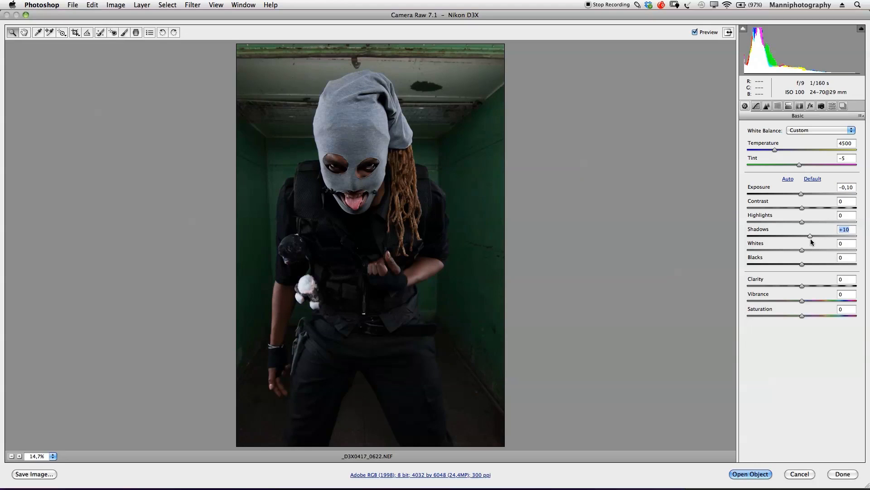
{"action": "left_click_drag", "start_coordinate": [811, 239], "coordinate": [807, 243]}
{"action": "left_click_drag", "start_coordinate": [811, 240], "coordinate": [806, 223]}
{"action": "left_click_drag", "start_coordinate": [802, 315], "coordinate": [799, 315]}
{"action": "left_click", "coordinate": [802, 264]}
{"action": "left_click_drag", "start_coordinate": [802, 266], "coordinate": [798, 265]}
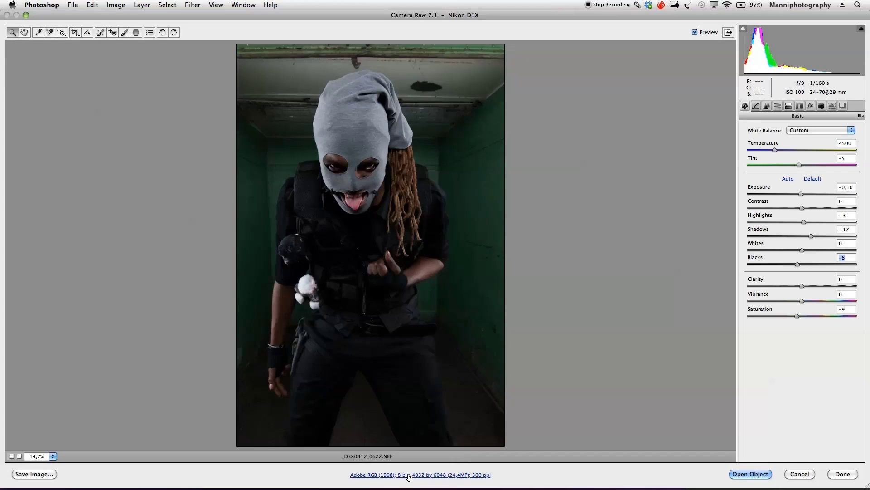
Step: Confirm the workflow options with opening as Smart Objects enabled, and open the photo in Photoshop as a smart object
{"action": "left_click", "coordinate": [411, 475]}
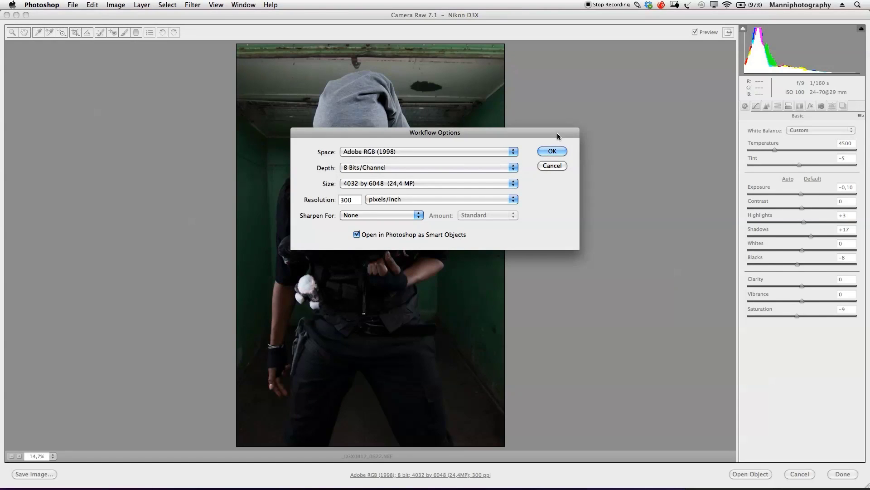
{"action": "left_click", "coordinate": [553, 152]}
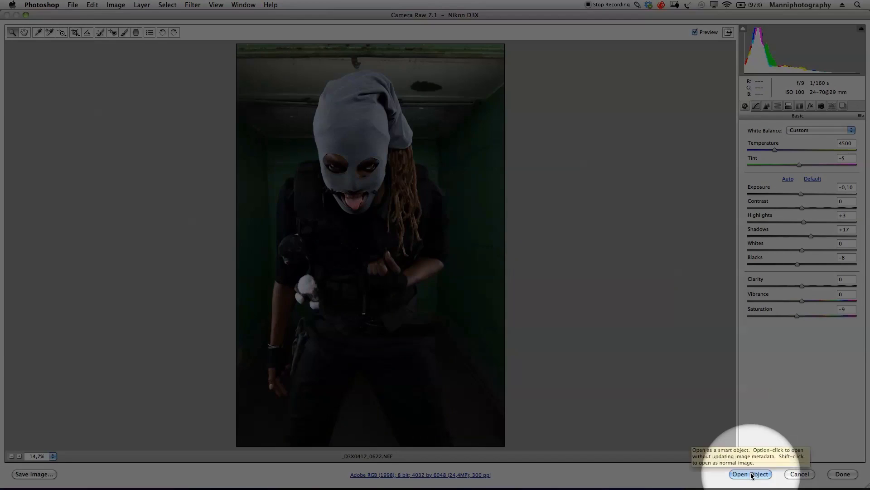
{"action": "left_click", "coordinate": [750, 474]}
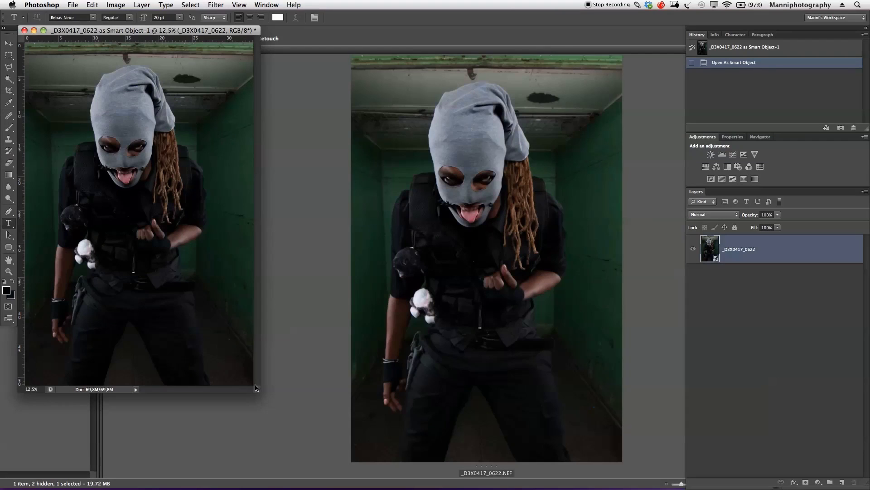
Step: Enlarge the document window and clear the Bridge window away from behind it
{"action": "left_click_drag", "start_coordinate": [272, 398], "coordinate": [643, 453]}
{"action": "mouse_move", "coordinate": [455, 488]}
{"action": "right_click", "coordinate": [399, 476]}
{"action": "left_click", "coordinate": [403, 455]}
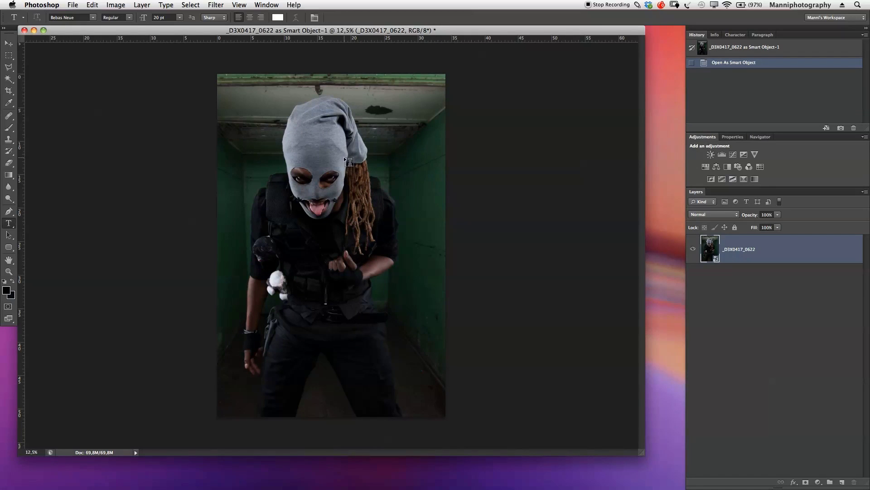
Step: Show the photo in full screen mode with the menu bar and enlarge it on screen
{"action": "key", "text": "f"}
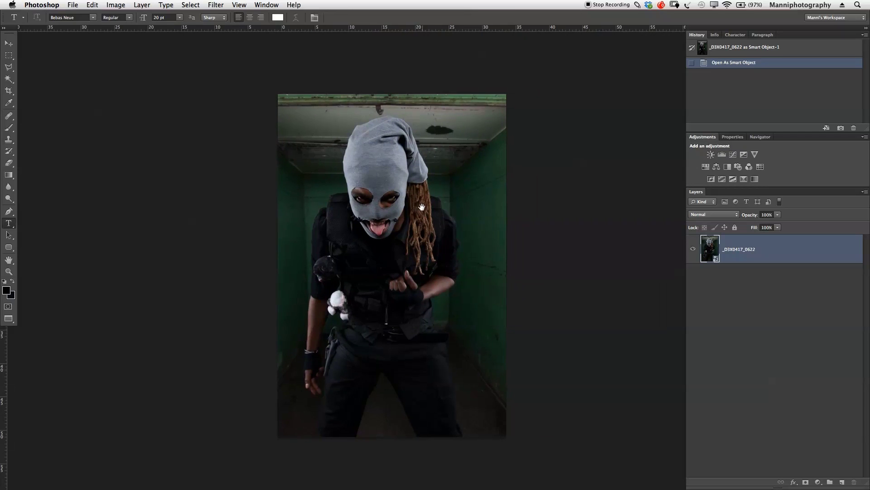
{"action": "key", "text": "z"}
{"action": "left_click", "coordinate": [385, 217]}
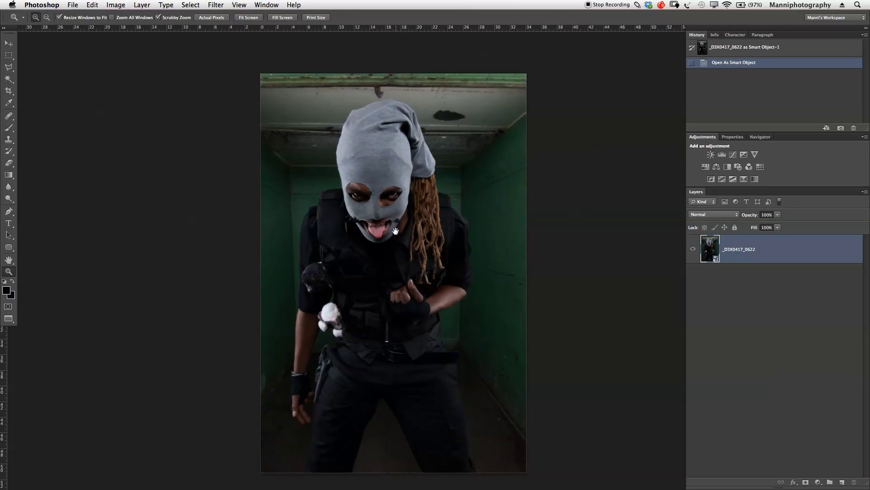
Step: Rename the photo's smart object layer as Raw 1
{"action": "double_click", "coordinate": [751, 248]}
{"action": "type", "text": "Raw 1"}
{"action": "key", "text": "Return"}
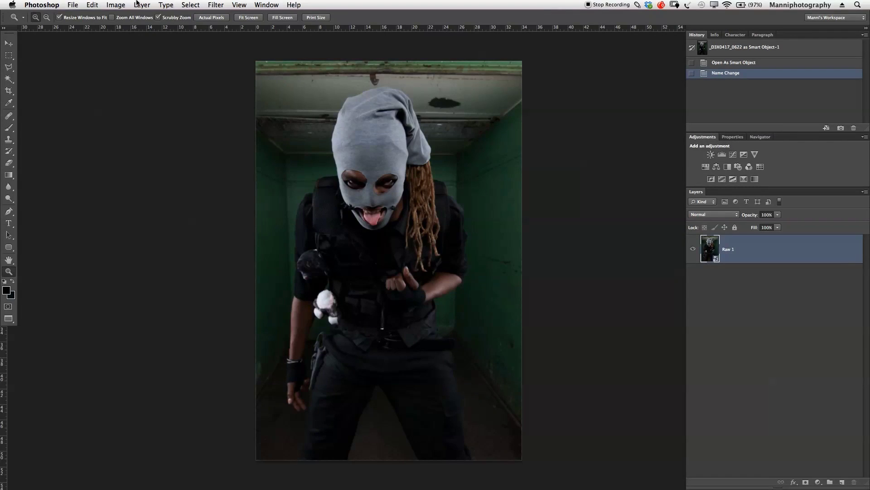
Step: Create an independent copy of the Raw 1 layer with New Smart Object via Copy and rename it Raw 2
{"action": "left_click", "coordinate": [137, 3]}
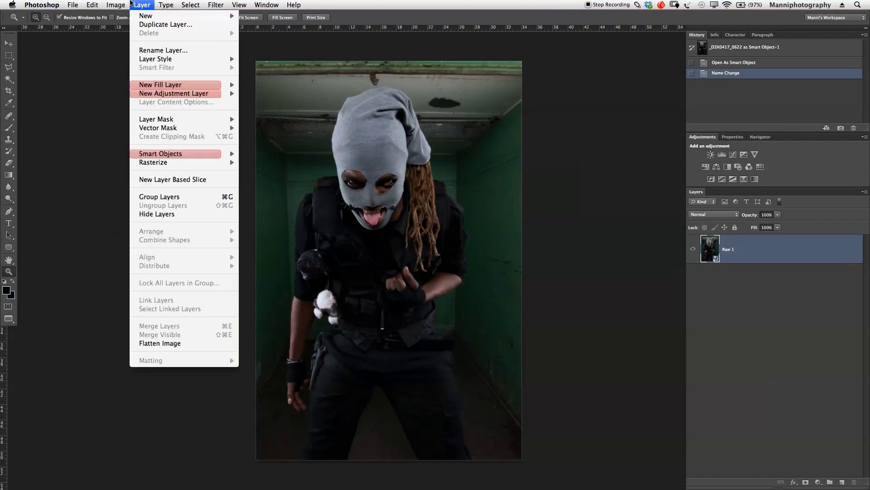
{"action": "mouse_move", "coordinate": [174, 154]}
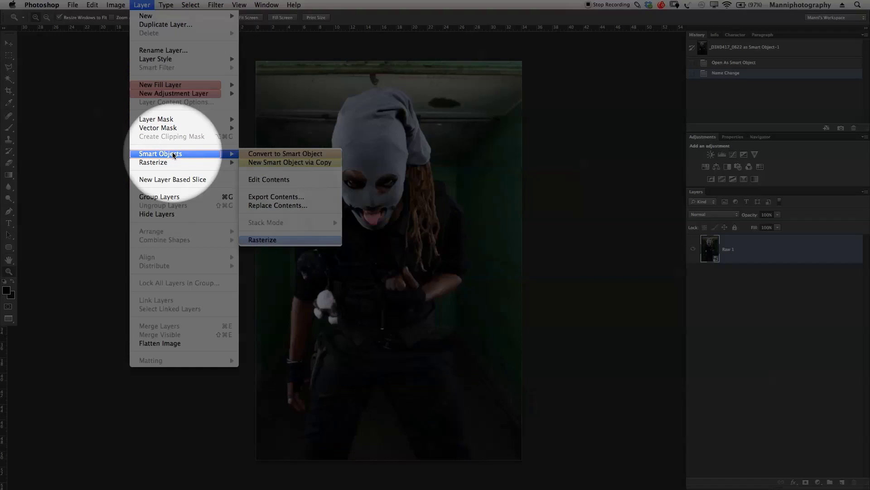
{"action": "left_click", "coordinate": [303, 162]}
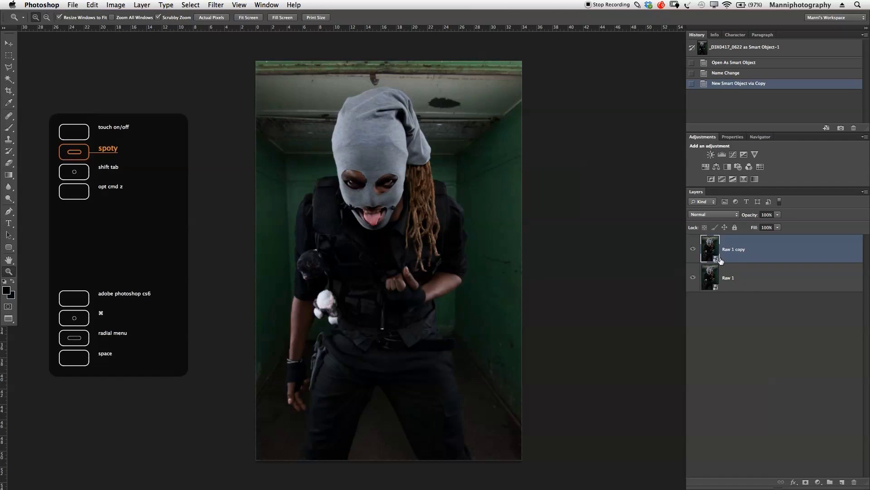
{"action": "double_click", "coordinate": [731, 249]}
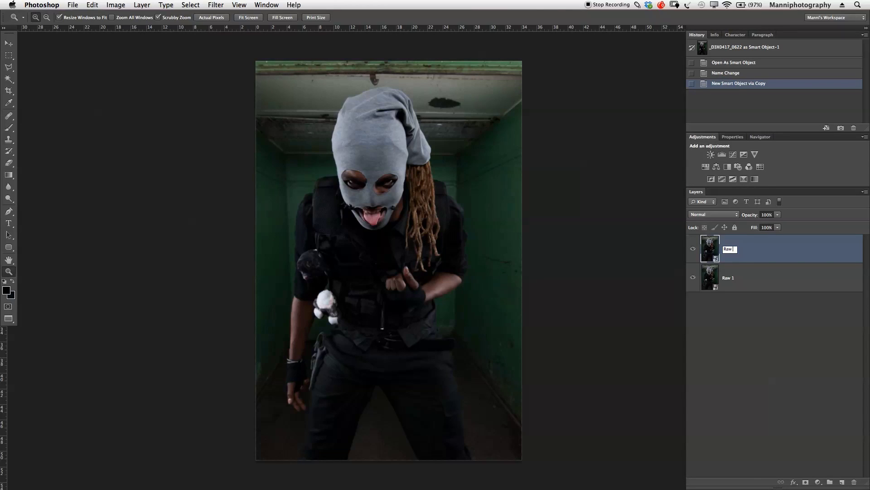
{"action": "key", "text": "Return"}
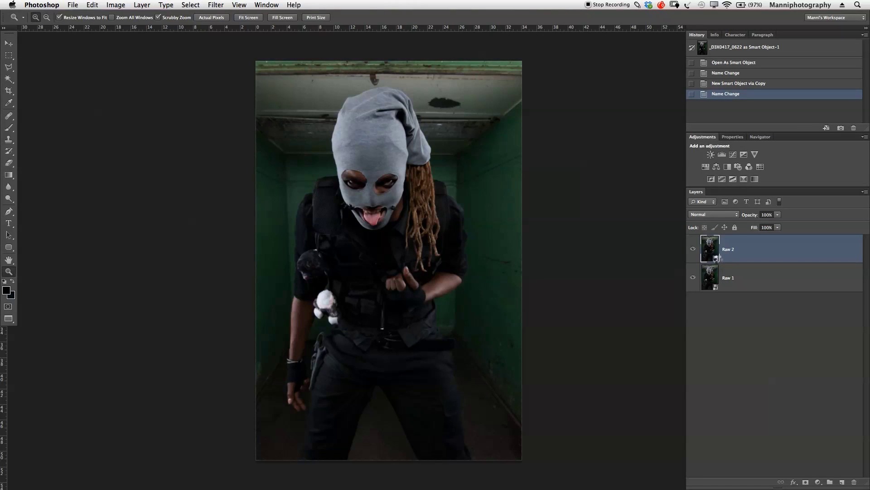
Step: Edit Raw 2 in Camera Raw with Exposure +0.10, Shadows +85, Blacks -20, Highlights +24 and Contrast +2
{"action": "double_click", "coordinate": [717, 258]}
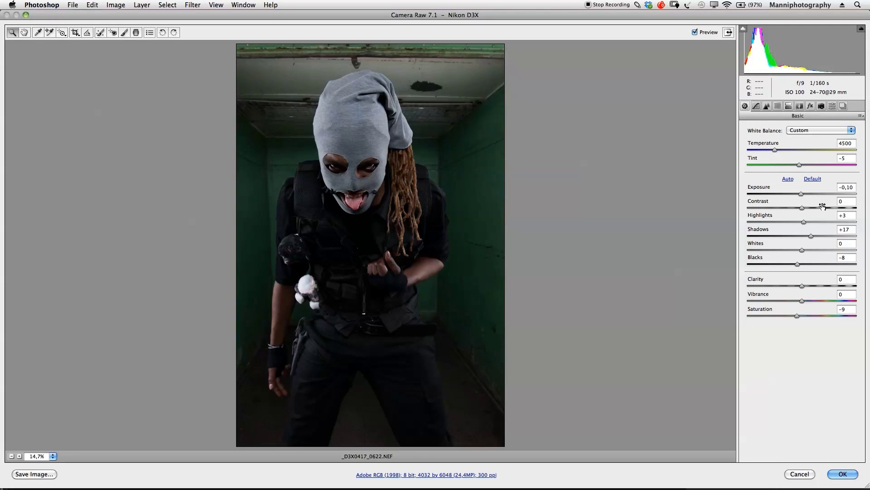
{"action": "left_click_drag", "start_coordinate": [801, 193], "coordinate": [805, 196]}
{"action": "left_click_drag", "start_coordinate": [811, 235], "coordinate": [848, 236]}
{"action": "left_click_drag", "start_coordinate": [798, 264], "coordinate": [792, 263]}
{"action": "left_click_drag", "start_coordinate": [804, 222], "coordinate": [817, 221]}
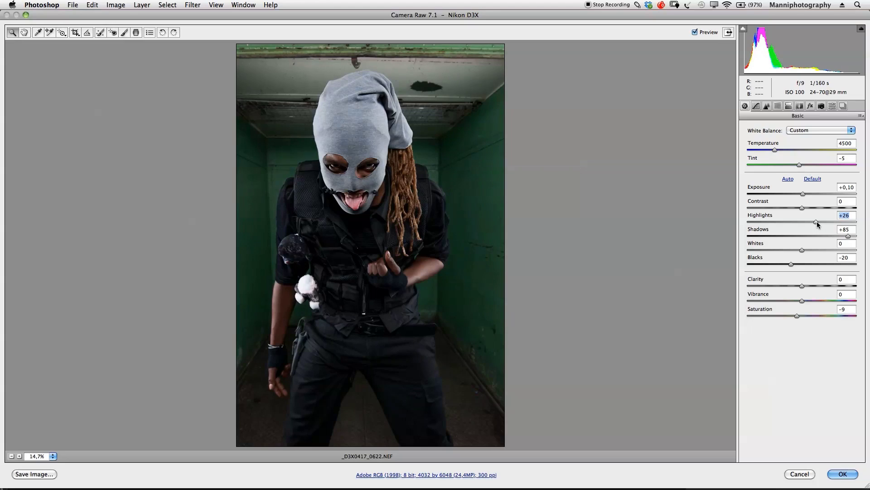
{"action": "left_click_drag", "start_coordinate": [817, 222], "coordinate": [817, 222]}
{"action": "left_click_drag", "start_coordinate": [802, 208], "coordinate": [804, 209]}
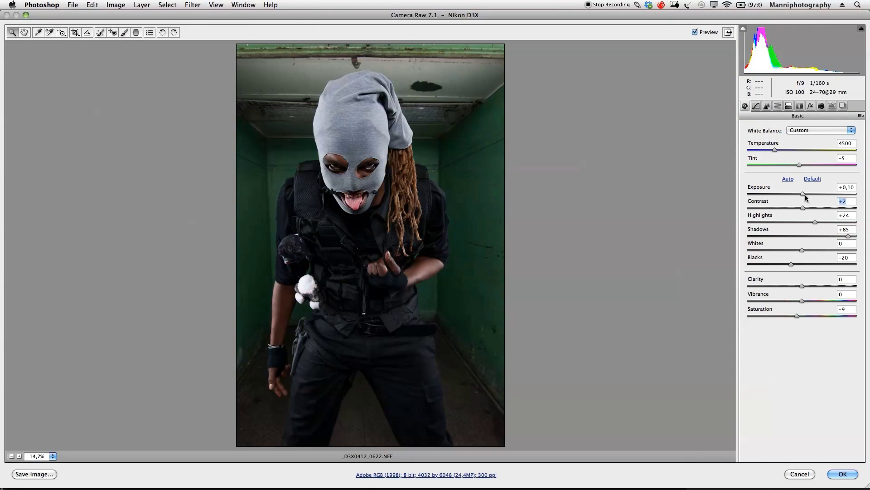
Step: Raise Exposure to +0.30, check the workflow options and apply the raw edits to the Raw 2 layer
{"action": "left_click", "coordinate": [804, 195]}
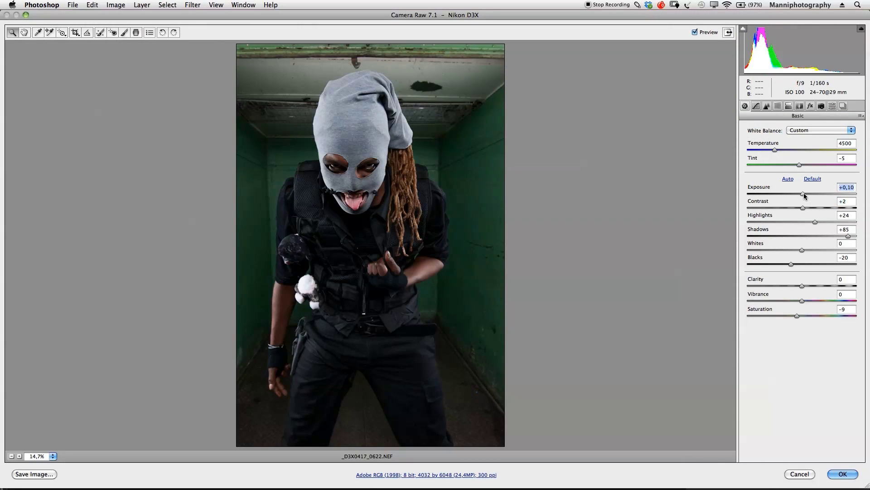
{"action": "left_click_drag", "start_coordinate": [806, 196], "coordinate": [803, 196]}
{"action": "left_click_drag", "start_coordinate": [804, 195], "coordinate": [805, 195]}
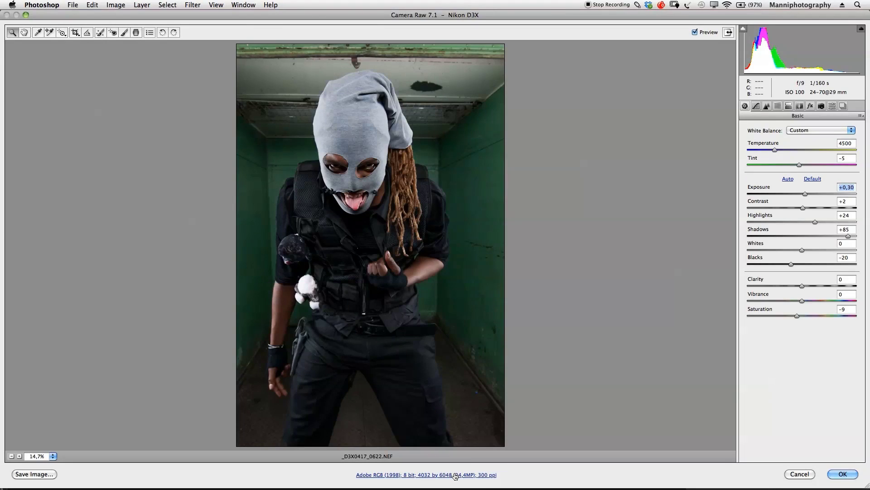
{"action": "left_click", "coordinate": [456, 475]}
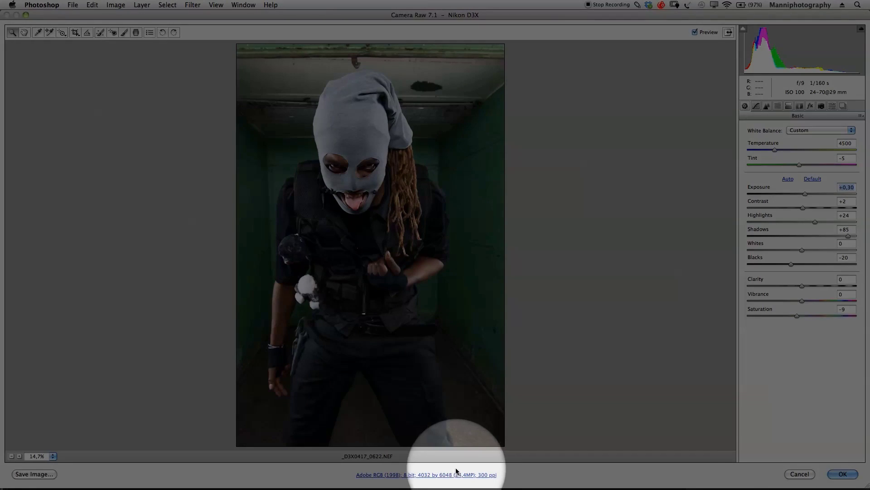
{"action": "left_click", "coordinate": [541, 168]}
{"action": "left_click", "coordinate": [843, 473]}
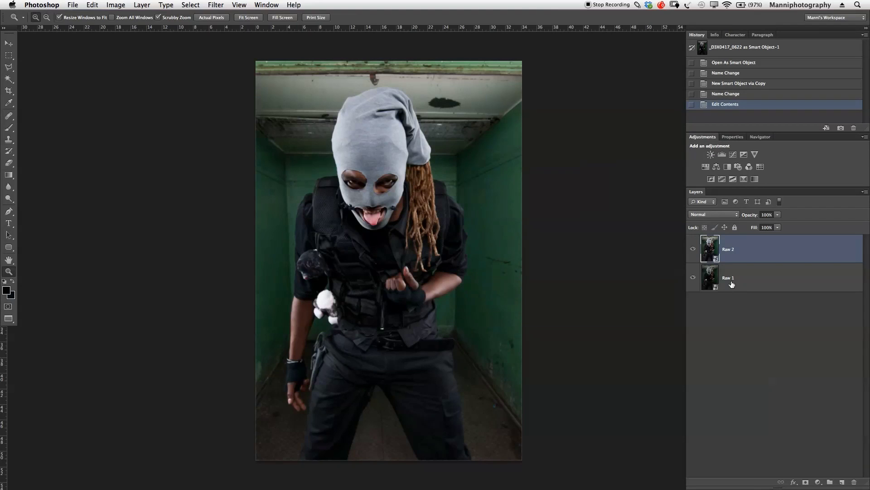
Step: Toggle the visibility of the Raw 2 layer repeatedly to compare its brighter version with Raw 1
{"action": "left_click", "coordinate": [693, 248]}
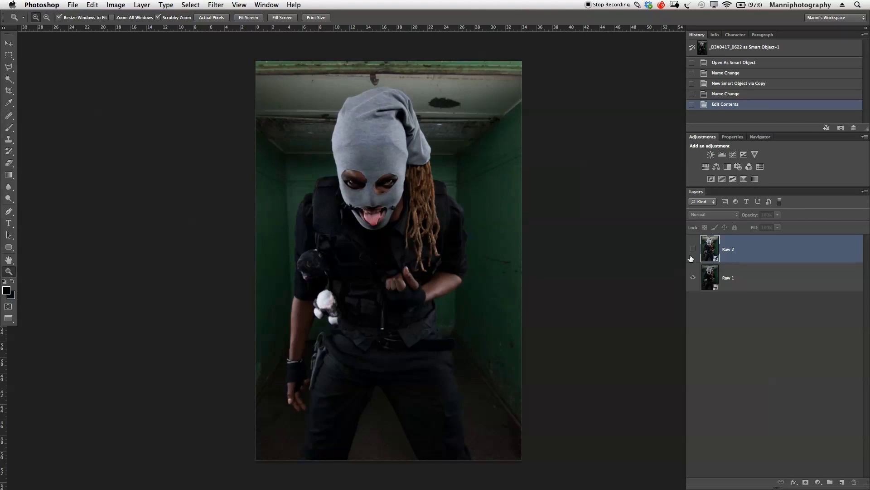
{"action": "left_click", "coordinate": [693, 249]}
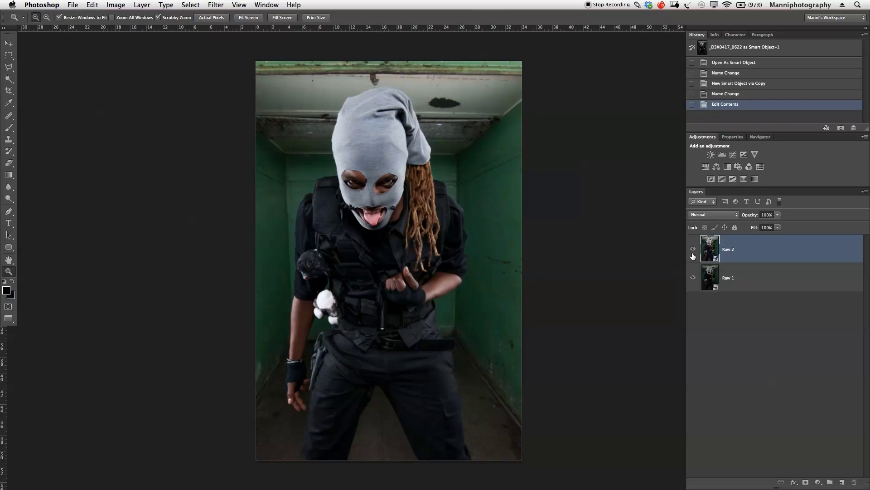
{"action": "left_click", "coordinate": [693, 250]}
{"action": "left_click", "coordinate": [693, 251]}
{"action": "left_click", "coordinate": [693, 251]}
{"action": "left_click", "coordinate": [693, 251]}
{"action": "left_click", "coordinate": [692, 251]}
{"action": "left_click", "coordinate": [693, 251]}
{"action": "left_click", "coordinate": [692, 251]}
{"action": "left_click", "coordinate": [692, 250]}
{"action": "left_click", "coordinate": [693, 251]}
{"action": "left_click", "coordinate": [693, 251]}
{"action": "left_click", "coordinate": [693, 251]}
{"action": "left_click", "coordinate": [692, 251]}
{"action": "left_click", "coordinate": [693, 251]}
{"action": "left_click", "coordinate": [693, 251]}
Step: Rasterize the Raw 1 and Raw 2 layers and hide Raw 2 behind a black layer mask
{"action": "left_click", "coordinate": [750, 272], "text": "shift"}
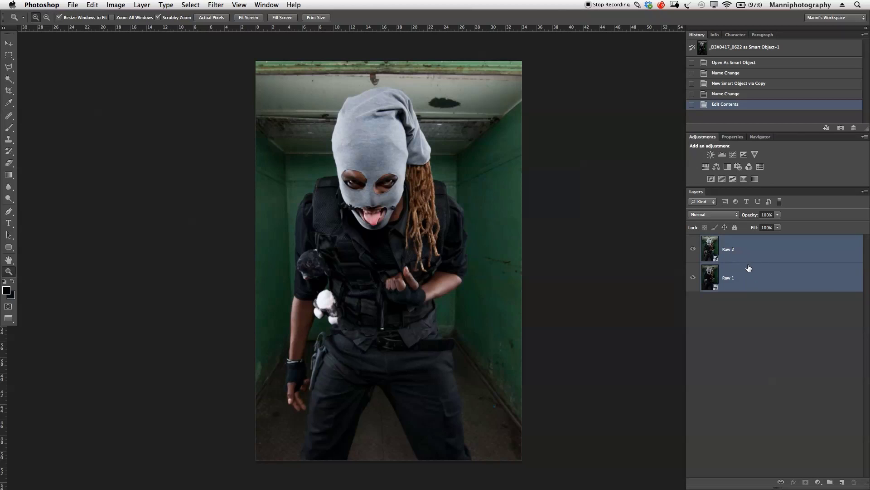
{"action": "right_click", "coordinate": [753, 245]}
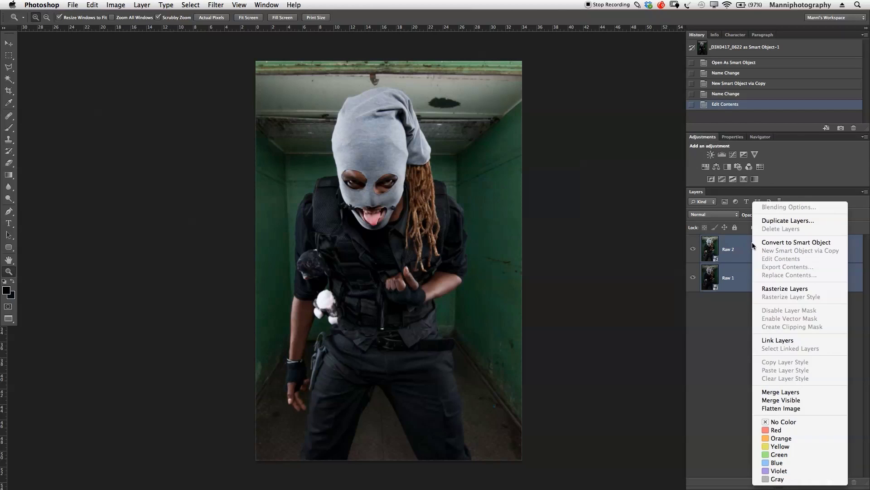
{"action": "left_click", "coordinate": [774, 289]}
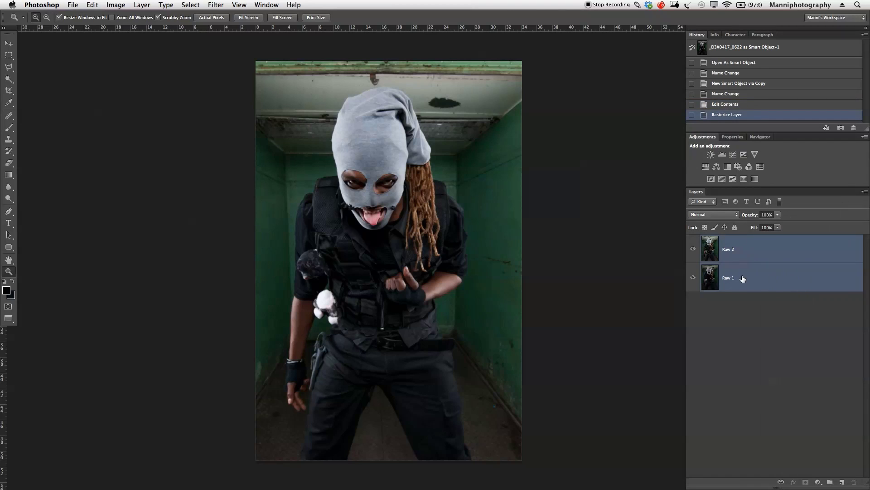
{"action": "left_click", "coordinate": [743, 253]}
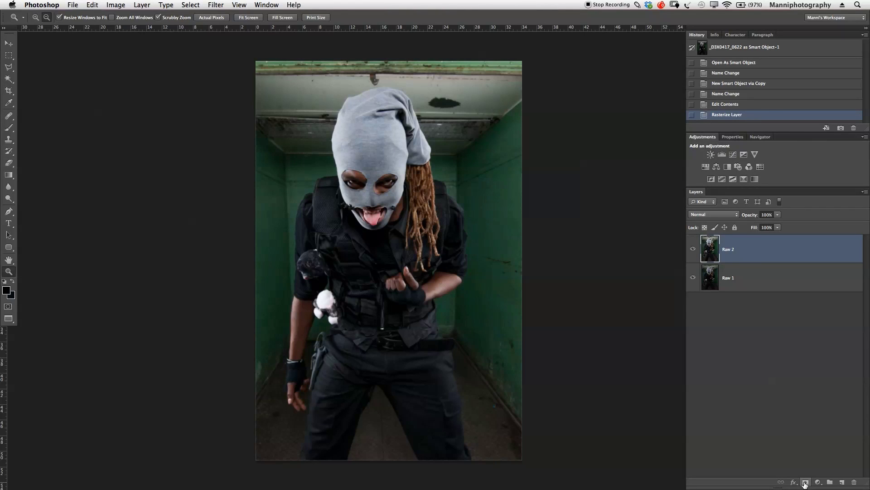
{"action": "left_click", "coordinate": [805, 482], "text": "alt"}
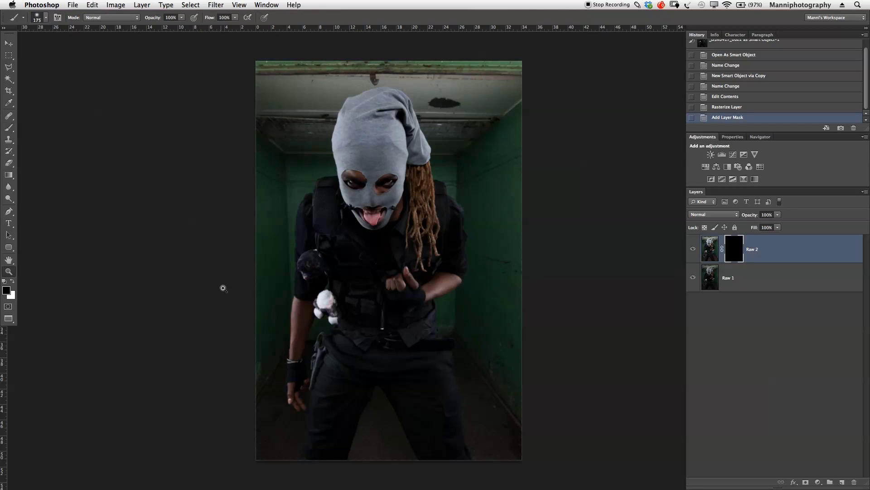
Step: Activate the Brush tool for painting on the Raw 2 mask and set its opacity to 70%
{"action": "left_click_drag", "start_coordinate": [422, 323], "coordinate": [452, 290]}
{"action": "key", "text": "b"}
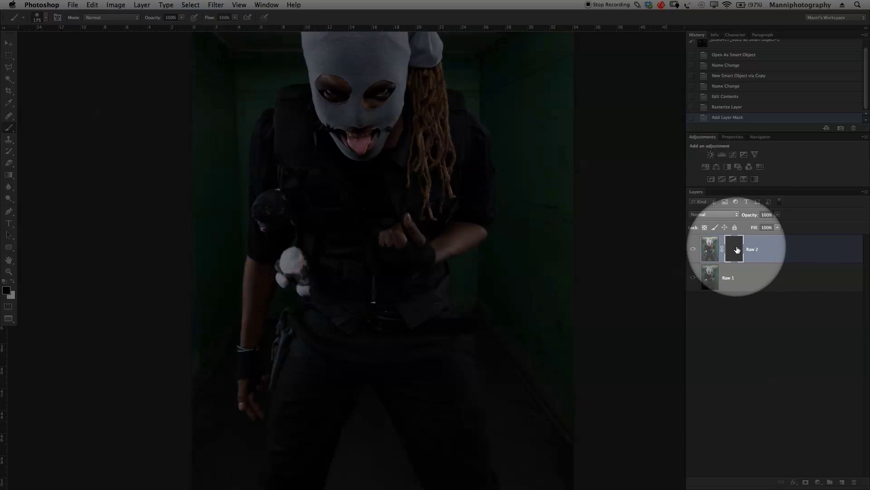
{"action": "key", "text": "super+i"}
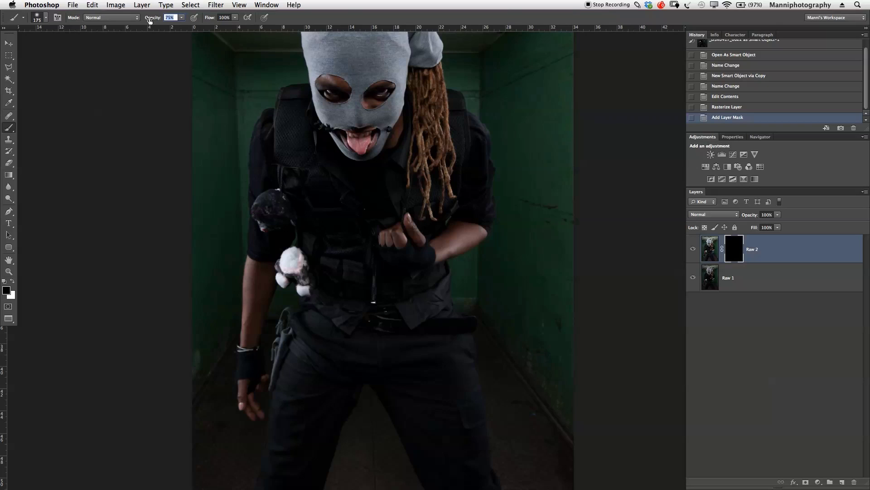
{"action": "key", "text": "Down"}
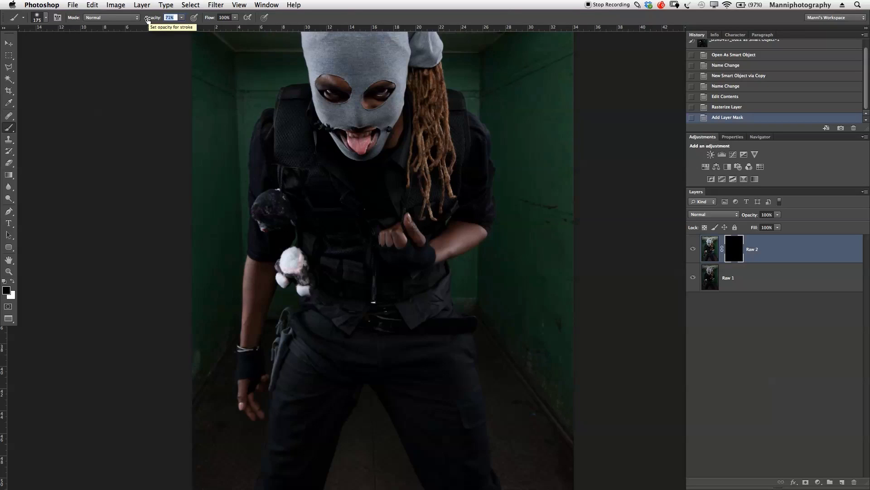
{"action": "key", "text": "Return"}
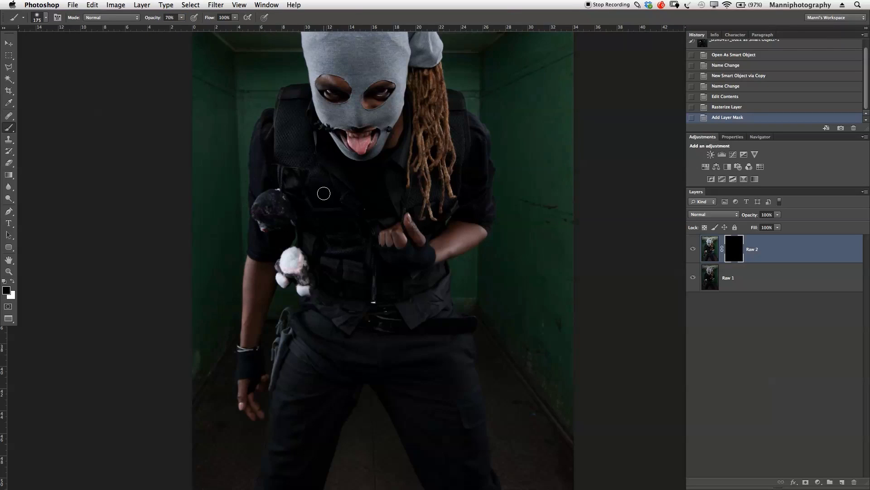
Step: Enlarge the brush tip to 1365 px with a soft 8% hardness for painting on the Raw 2 mask
{"action": "right_click", "coordinate": [153, 210]}
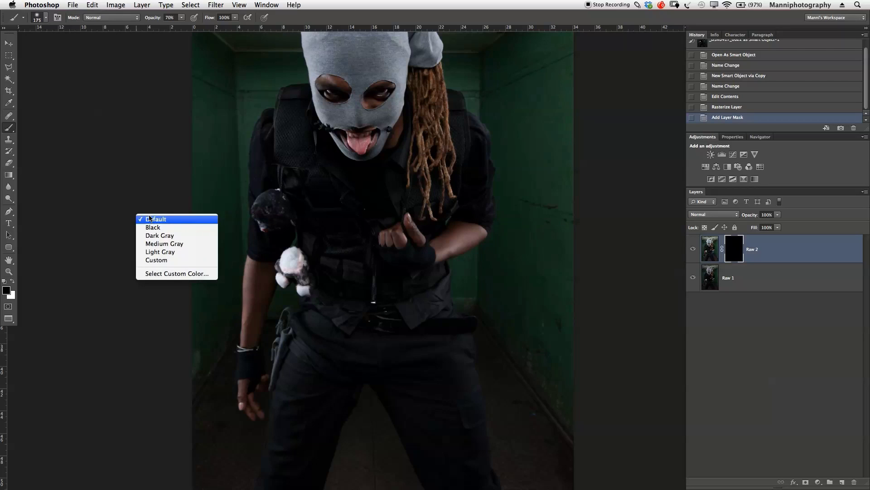
{"action": "mouse_move", "coordinate": [305, 206]}
{"action": "left_mouse_down"}
{"action": "mouse_move", "coordinate": [346, 208]}
{"action": "mouse_move", "coordinate": [311, 216]}
{"action": "mouse_move", "coordinate": [338, 222]}
{"action": "mouse_move", "coordinate": [333, 229]}
{"action": "left_mouse_up"}
{"action": "left_click_drag", "start_coordinate": [334, 164], "coordinate": [334, 164]}
{"action": "key", "text": "bracketleft"}
{"action": "key", "text": "bracketleft"}
{"action": "key", "text": "bracketleft"}
{"action": "key", "text": "bracketleft"}
{"action": "key", "text": "bracketleft"}
{"action": "key", "text": "bracketleft"}
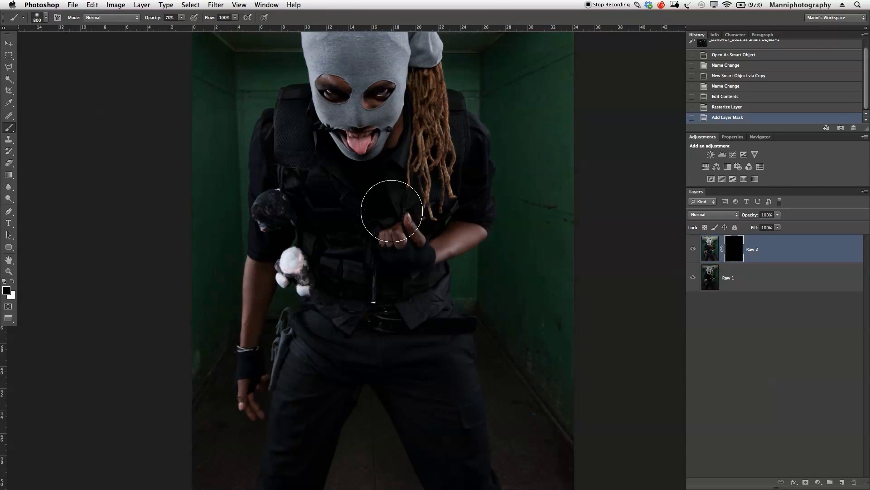
{"action": "mouse_move", "coordinate": [360, 228]}
{"action": "left_mouse_down"}
{"action": "mouse_move", "coordinate": [392, 236]}
{"action": "mouse_move", "coordinate": [353, 232]}
{"action": "mouse_move", "coordinate": [415, 227]}
{"action": "mouse_move", "coordinate": [372, 225]}
{"action": "mouse_move", "coordinate": [385, 220]}
{"action": "left_mouse_up"}
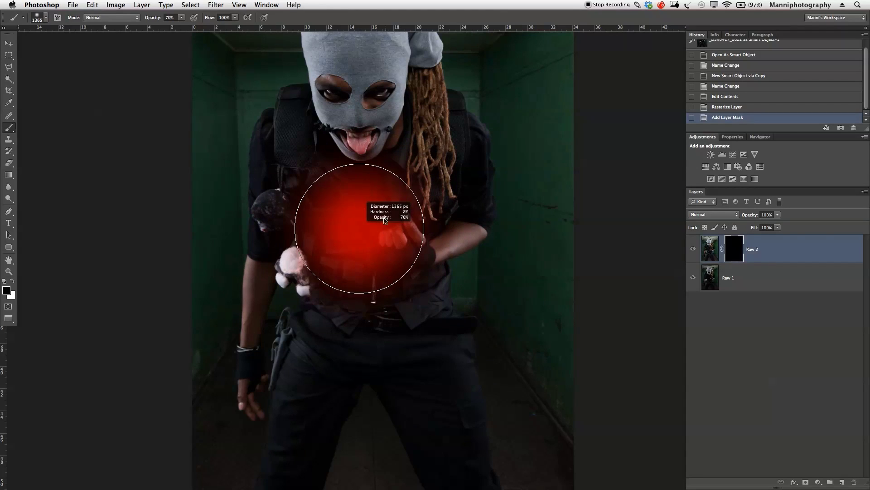
Step: Paint white on the Raw 2 mask over the vest and trousers down to the lower legs with a 600 px brush
{"action": "mouse_move", "coordinate": [376, 130]}
{"action": "left_mouse_down"}
{"action": "mouse_move", "coordinate": [371, 268]}
{"action": "mouse_move", "coordinate": [373, 98]}
{"action": "left_mouse_up"}
{"action": "left_click_drag", "start_coordinate": [387, 87], "coordinate": [387, 86]}
{"action": "key", "text": "bracketleft"}
{"action": "key", "text": "bracketleft"}
{"action": "key", "text": "bracketleft"}
{"action": "key", "text": "bracketleft"}
{"action": "key", "text": "bracketleft"}
{"action": "key", "text": "bracketleft"}
{"action": "key", "text": "bracketleft"}
{"action": "key", "text": "bracketleft"}
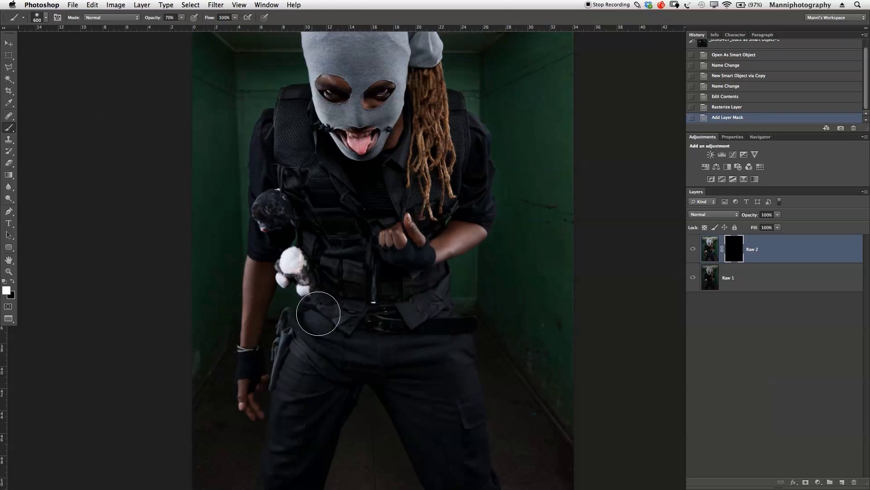
{"action": "mouse_move", "coordinate": [433, 177]}
{"action": "left_mouse_down"}
{"action": "mouse_move", "coordinate": [472, 176]}
{"action": "mouse_move", "coordinate": [444, 121]}
{"action": "mouse_move", "coordinate": [406, 178]}
{"action": "mouse_move", "coordinate": [356, 208]}
{"action": "left_mouse_up"}
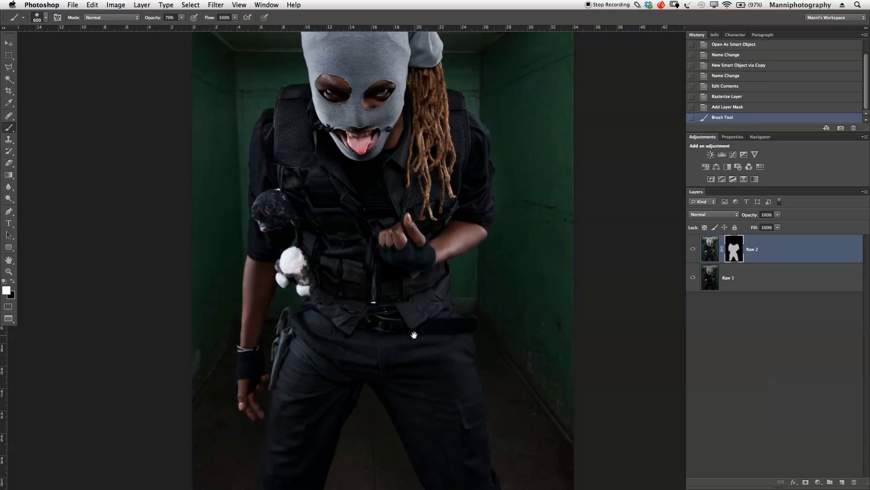
{"action": "left_click_drag", "start_coordinate": [414, 335], "coordinate": [408, 144]}
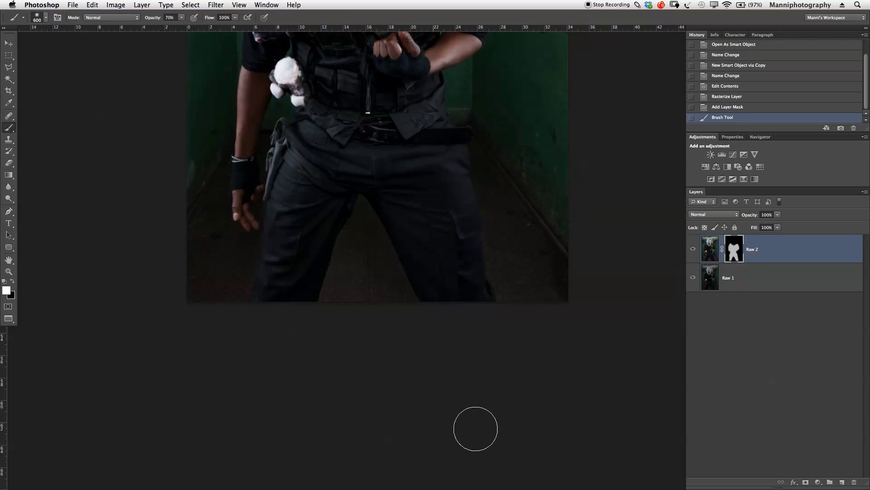
{"action": "left_click_drag", "start_coordinate": [418, 134], "coordinate": [417, 130]}
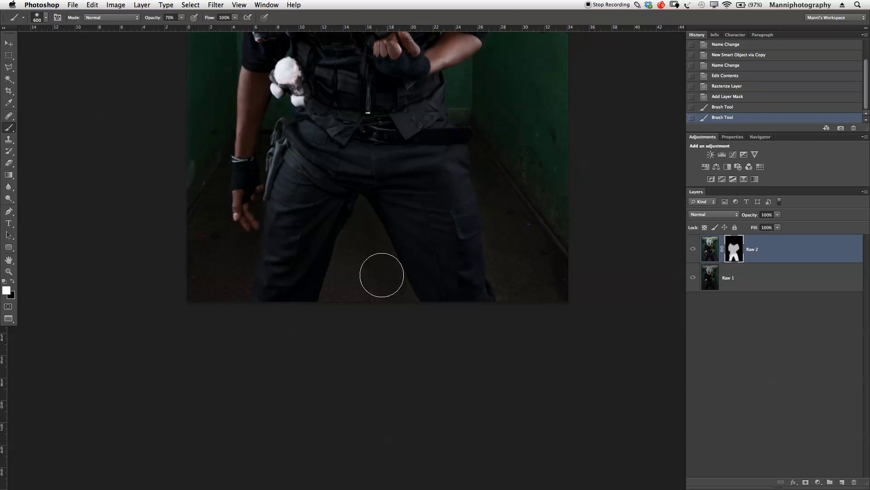
Step: Paint white on the Raw 2 mask over the hooded head and the upper body
{"action": "left_click_drag", "start_coordinate": [423, 278], "coordinate": [433, 450]}
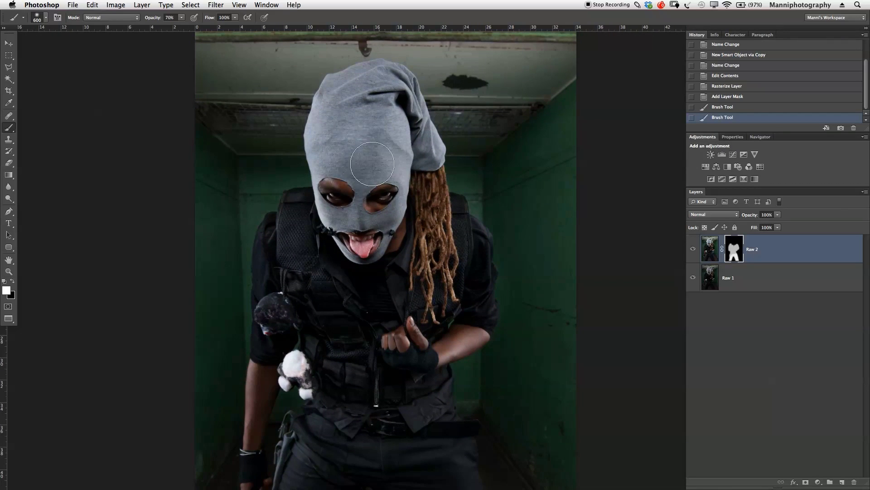
{"action": "mouse_move", "coordinate": [351, 231]}
{"action": "left_mouse_down"}
{"action": "mouse_move", "coordinate": [337, 199]}
{"action": "mouse_move", "coordinate": [343, 192]}
{"action": "mouse_move", "coordinate": [386, 192]}
{"action": "mouse_move", "coordinate": [373, 201]}
{"action": "mouse_move", "coordinate": [382, 195]}
{"action": "mouse_move", "coordinate": [344, 189]}
{"action": "mouse_move", "coordinate": [338, 198]}
{"action": "mouse_move", "coordinate": [376, 186]}
{"action": "left_mouse_up"}
{"action": "left_click_drag", "start_coordinate": [444, 338], "coordinate": [434, 264]}
Step: Toggle the visibility of the masked Raw 2 layer to compare the figure with and without the painted brightening
{"action": "key", "text": "z"}
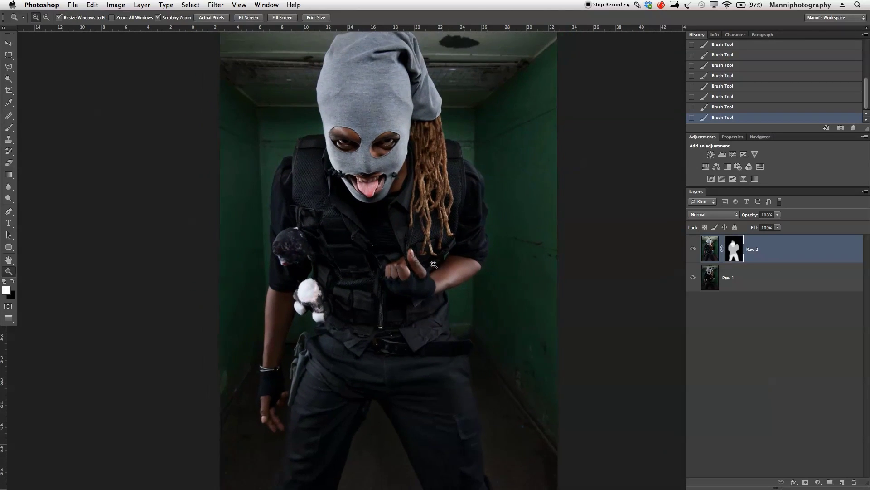
{"action": "left_click", "coordinate": [693, 249]}
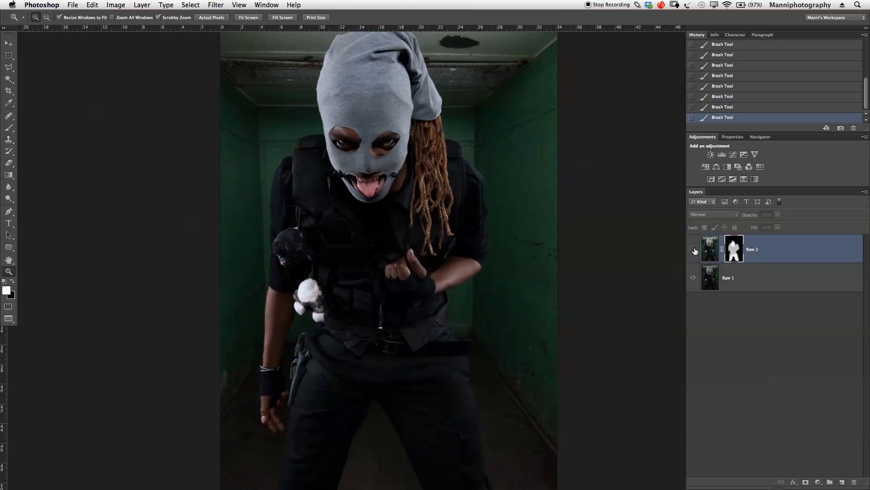
{"action": "left_click", "coordinate": [694, 249]}
{"action": "left_click", "coordinate": [694, 249]}
{"action": "left_click", "coordinate": [694, 249]}
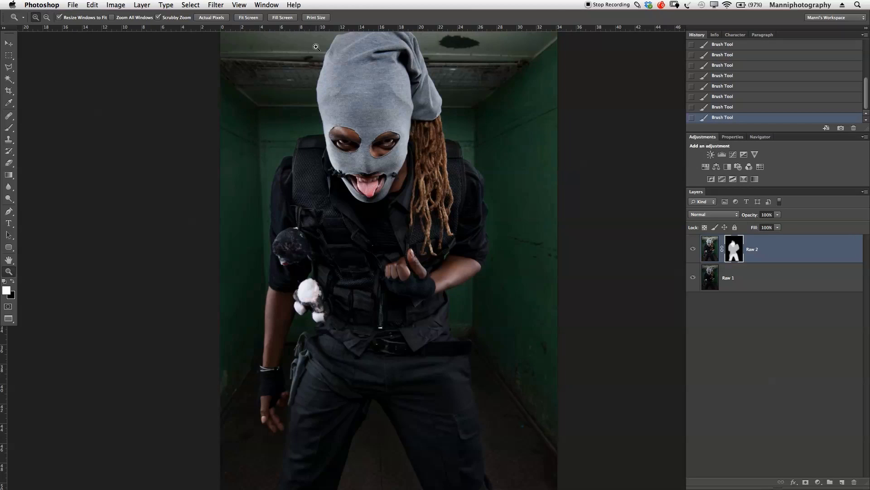
Step: Paint black at 30% opacity with a 900 px brush on the Raw 2 mask to tone down the brightening around the figure
{"action": "key", "text": "b"}
{"action": "left_click_drag", "start_coordinate": [386, 117], "coordinate": [374, 201]}
{"action": "key", "text": "x"}
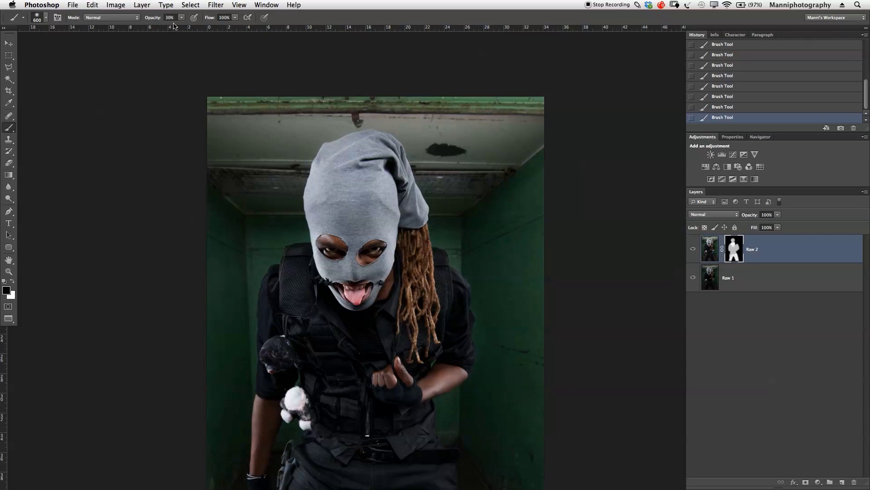
{"action": "key", "text": "bracketright"}
{"action": "key", "text": "bracketright"}
{"action": "key", "text": "bracketright"}
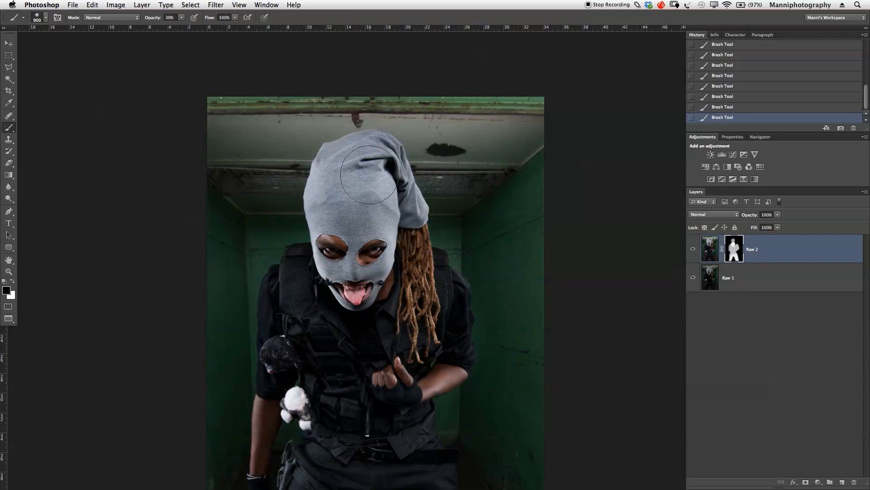
{"action": "left_click_drag", "start_coordinate": [444, 295], "coordinate": [444, 294]}
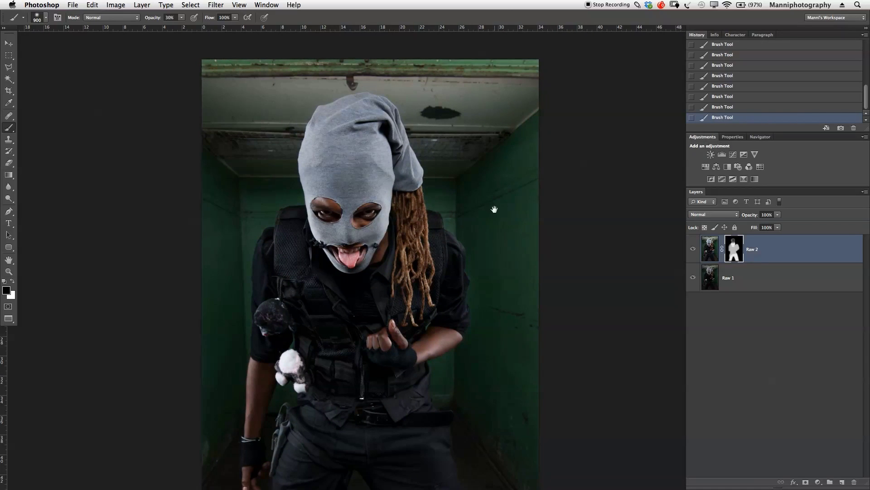
{"action": "left_click_drag", "start_coordinate": [494, 206], "coordinate": [462, 119]}
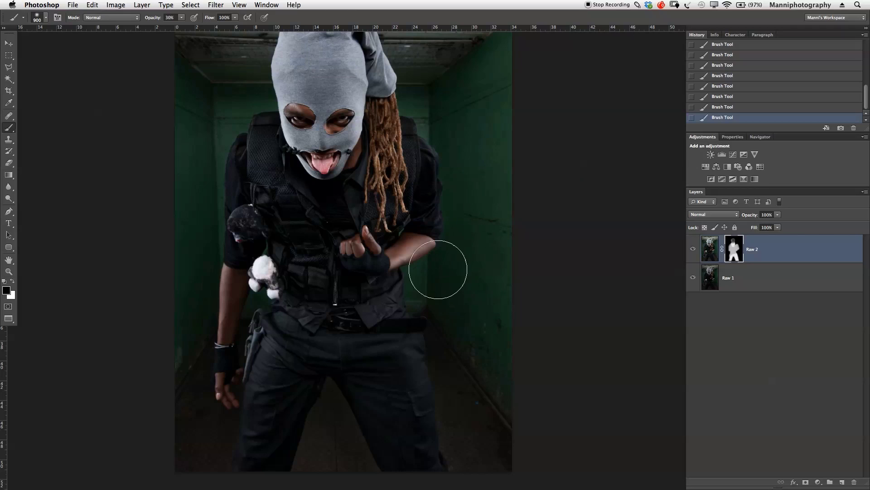
{"action": "left_click_drag", "start_coordinate": [446, 247], "coordinate": [438, 224]}
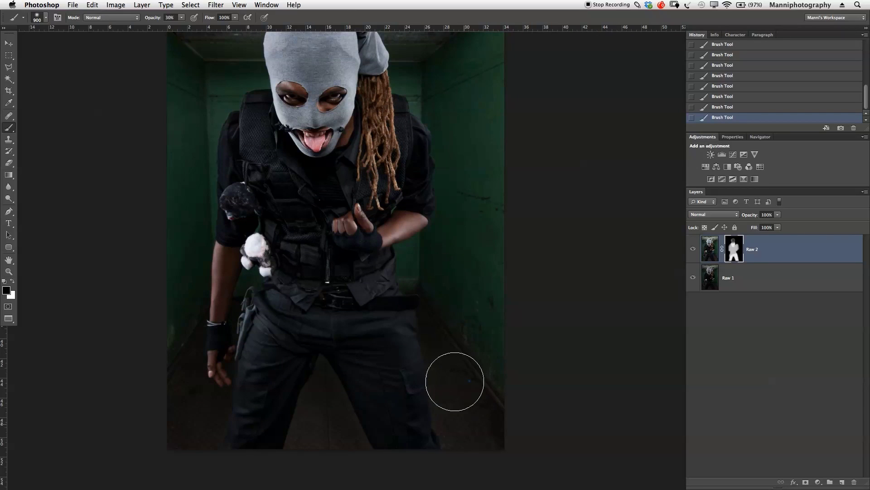
Step: Reduce the brush size to 400 px
{"action": "key", "text": "bracketleft"}
{"action": "key", "text": "bracketleft"}
{"action": "key", "text": "bracketleft"}
{"action": "key", "text": "bracketleft"}
{"action": "key", "text": "bracketleft"}
{"action": "key", "text": "bracketleft"}
{"action": "key", "text": "bracketright"}
Step: Compare the whole portrait with the Raw 2 layer hidden and shown
{"action": "key", "text": "z"}
{"action": "left_click_drag", "start_coordinate": [415, 236], "coordinate": [394, 233]}
{"action": "left_click_drag", "start_coordinate": [429, 184], "coordinate": [424, 225]}
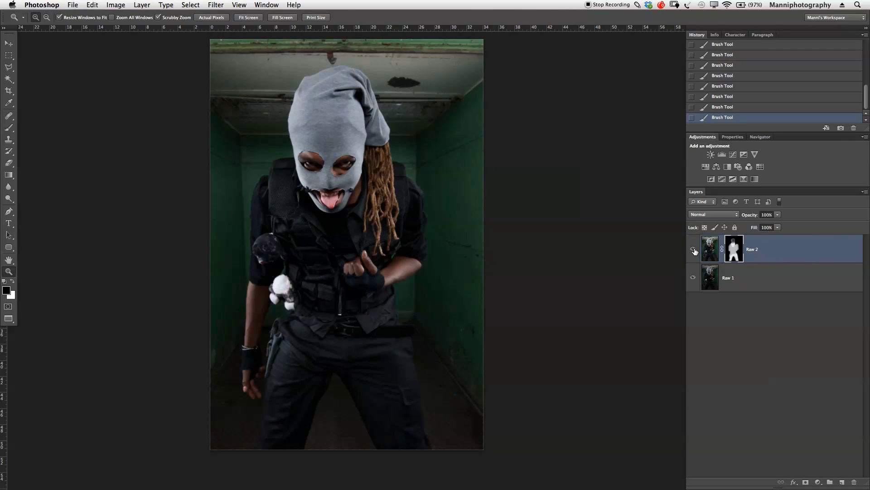
{"action": "left_click", "coordinate": [693, 250]}
{"action": "left_click", "coordinate": [693, 250]}
{"action": "left_click", "coordinate": [693, 251]}
{"action": "left_click", "coordinate": [693, 251]}
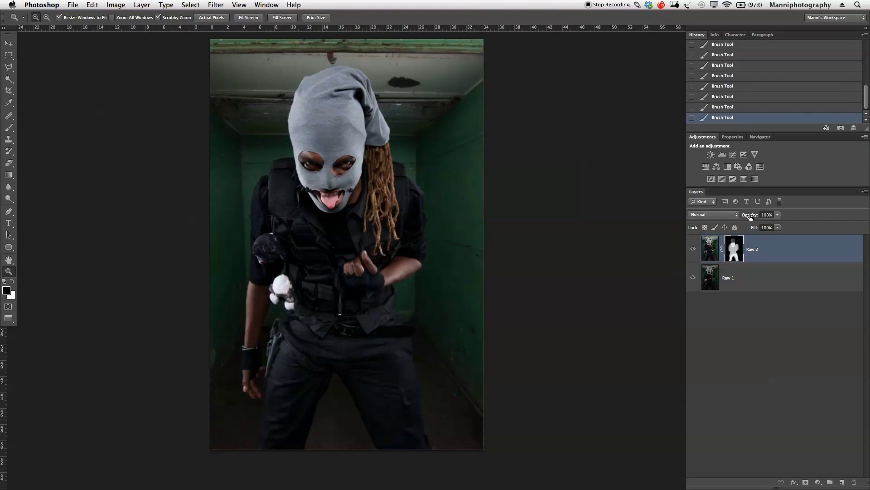
Step: Lower the Raw 2 layer's opacity to 86% and check the blend by toggling its visibility
{"action": "left_click_drag", "start_coordinate": [751, 217], "coordinate": [747, 217]}
{"action": "left_click_drag", "start_coordinate": [745, 219], "coordinate": [744, 219]}
{"action": "left_click", "coordinate": [694, 250]}
{"action": "left_click", "coordinate": [694, 249]}
{"action": "left_click", "coordinate": [696, 252]}
{"action": "left_click", "coordinate": [696, 252]}
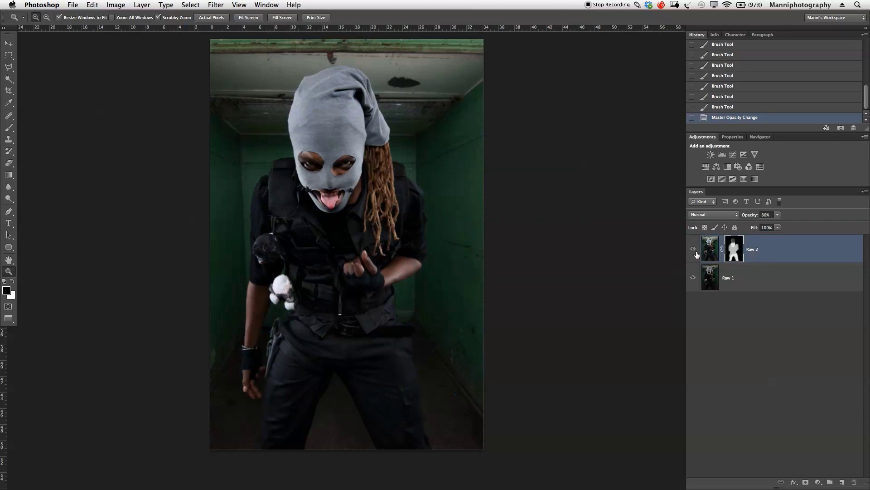
Step: Group the Raw 1 and Raw 2 layers and name the group Raw Conversion
{"action": "left_click", "coordinate": [760, 268], "text": "shift"}
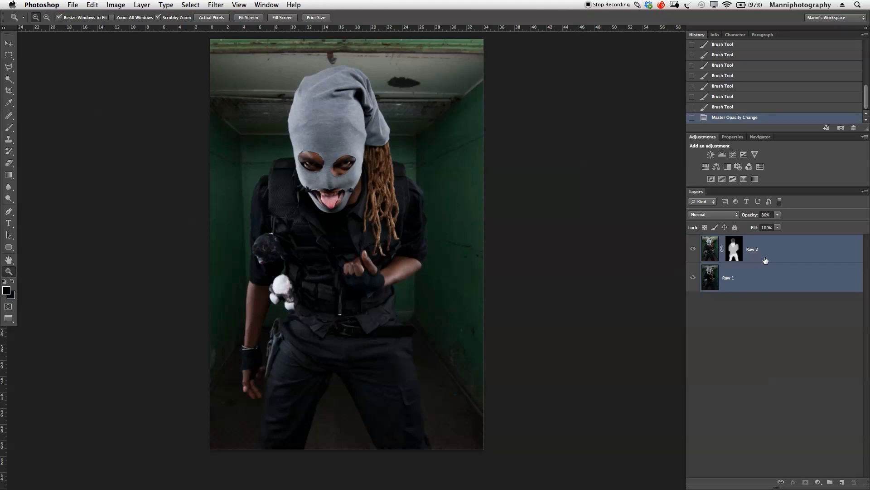
{"action": "key", "text": "super+g"}
{"action": "double_click", "coordinate": [728, 241]}
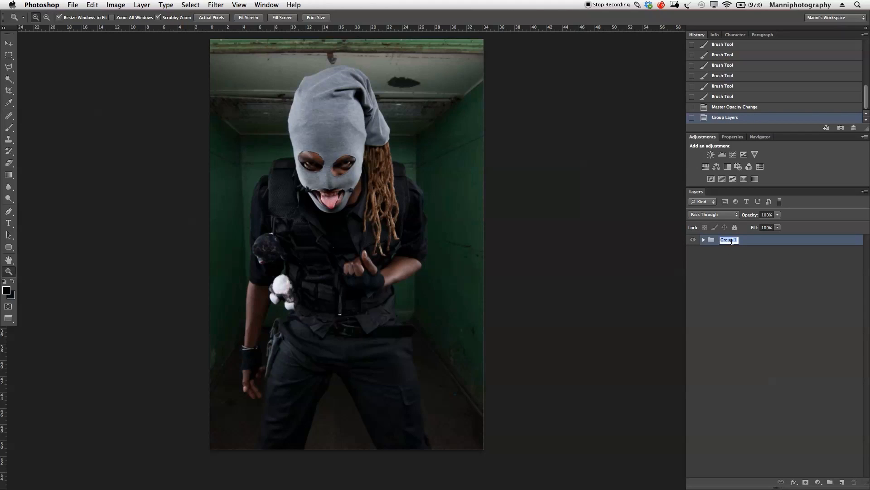
{"action": "type", "text": "Raw Conversion"}
{"action": "key", "text": "Return"}
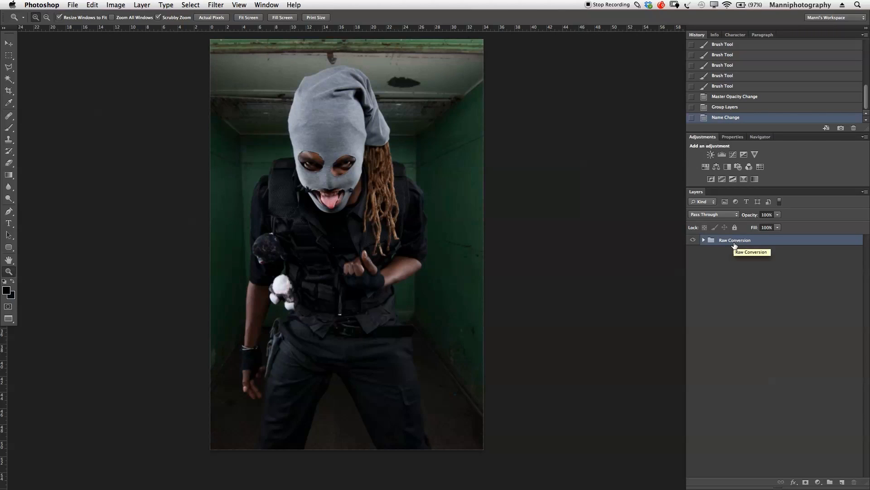
Step: Stamp everything visible into a merged layer above the Raw Conversion group and name it Basic
{"action": "key", "text": "super+alt+shift+e"}
{"action": "key", "text": "BackSpace"}
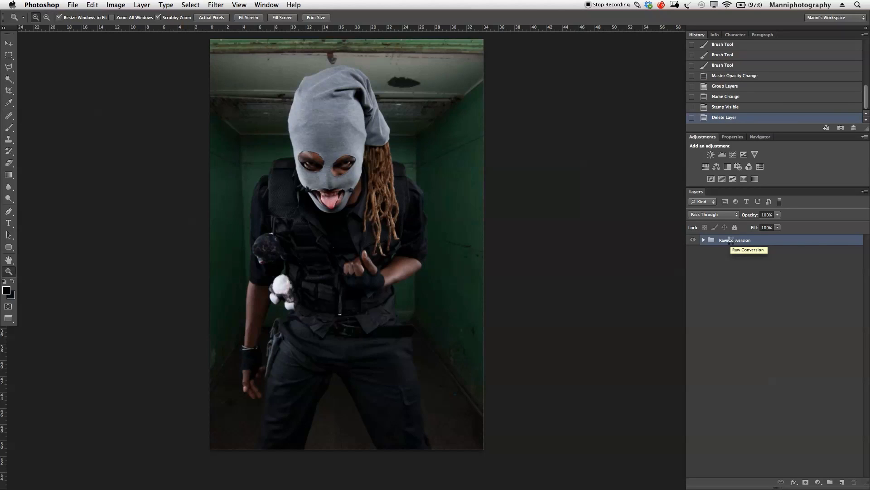
{"action": "key", "text": "super+alt+shift+e"}
{"action": "double_click", "coordinate": [730, 249]}
{"action": "type", "text": "Ba"}
{"action": "key", "text": "Return"}
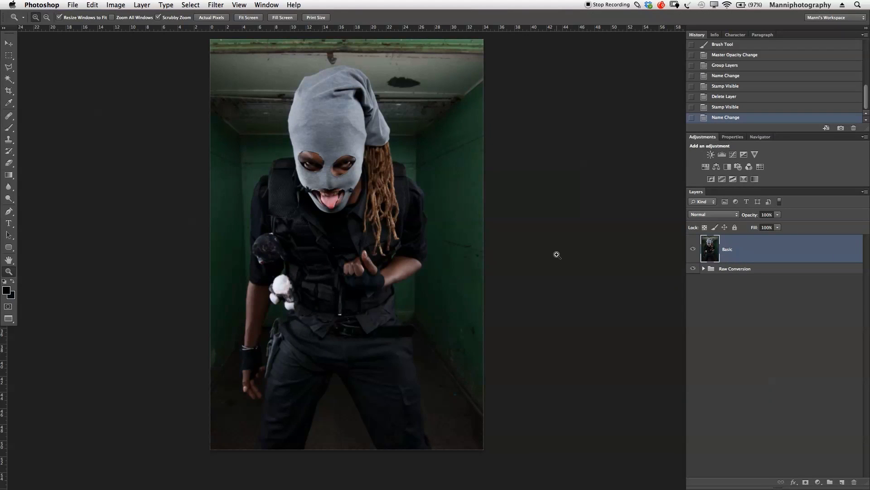
Step: Mark the beam along the photo's upper edge with red brush strokes on a new layer and delete that layer
{"action": "left_click_drag", "start_coordinate": [411, 221], "coordinate": [428, 236]}
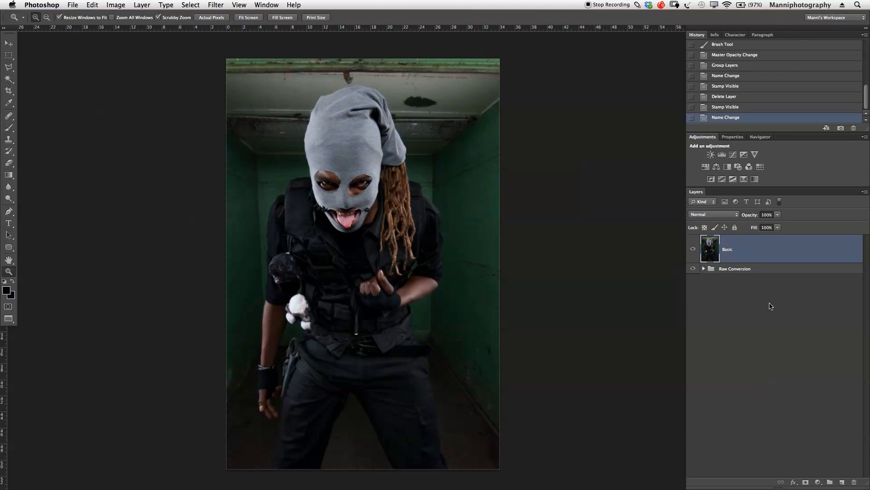
{"action": "left_click", "coordinate": [842, 482]}
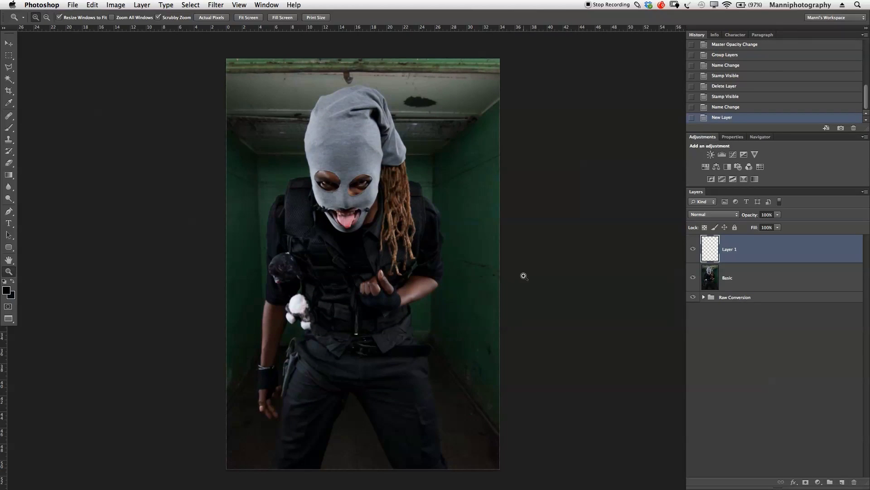
{"action": "key", "text": "b"}
{"action": "left_click", "coordinate": [6, 290]}
{"action": "type", "text": "255"}
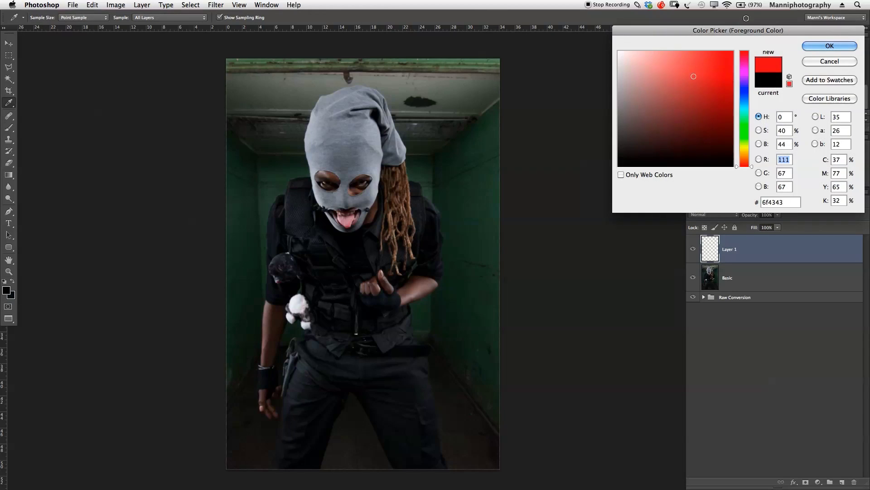
{"action": "left_click", "coordinate": [832, 45]}
{"action": "left_click_drag", "start_coordinate": [219, 64], "coordinate": [512, 67]}
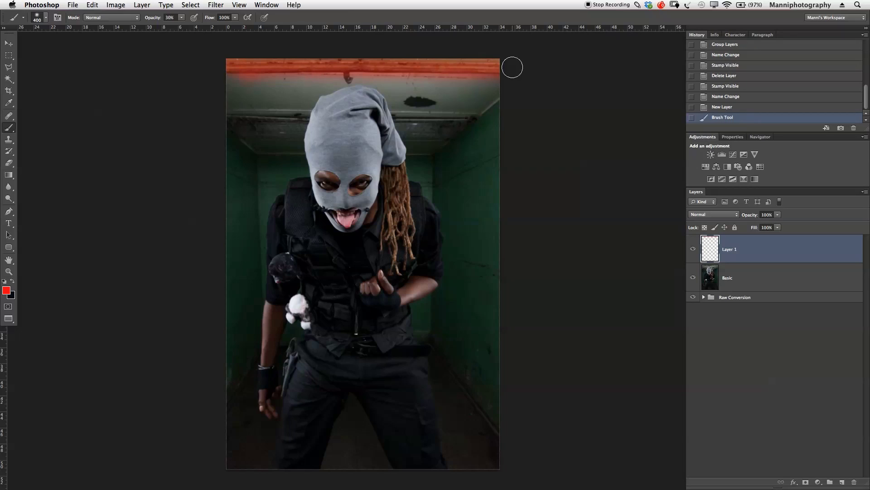
{"action": "left_click_drag", "start_coordinate": [401, 53], "coordinate": [214, 66]}
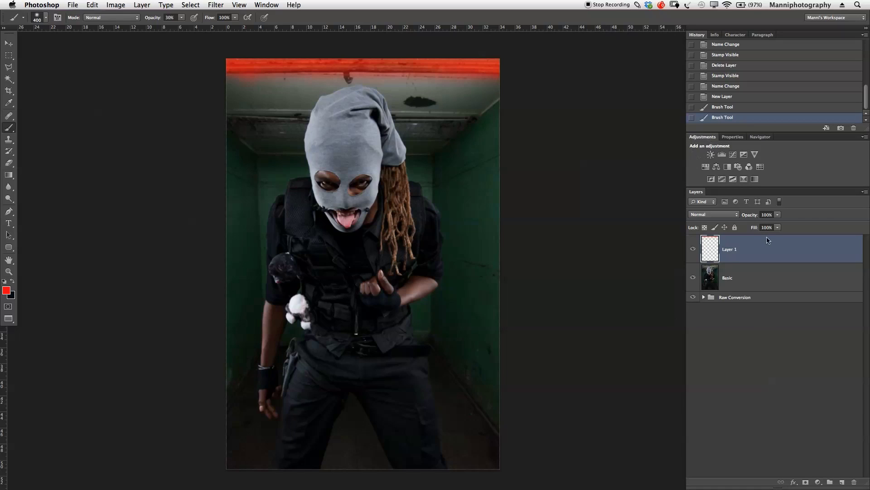
{"action": "key", "text": "BackSpace"}
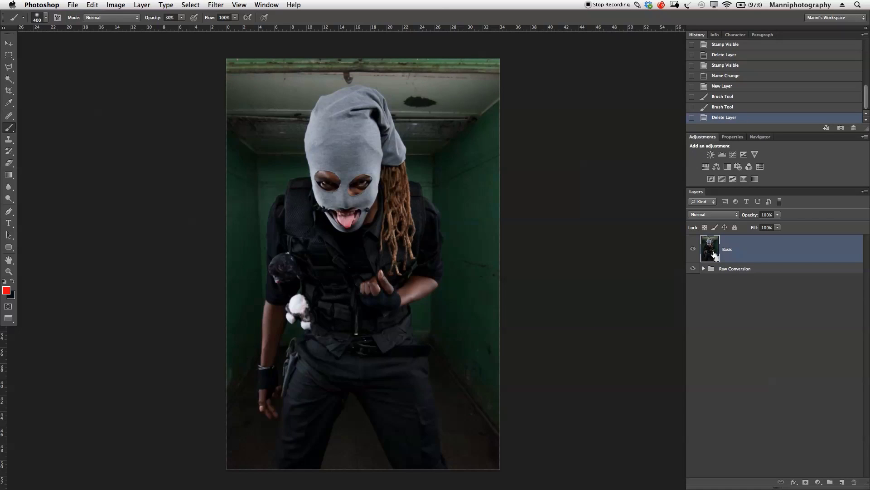
Step: Enlarge the Basic layer proportionally to about 104% so the beam along the upper edge falls outside the canvas
{"action": "key", "text": "super+t"}
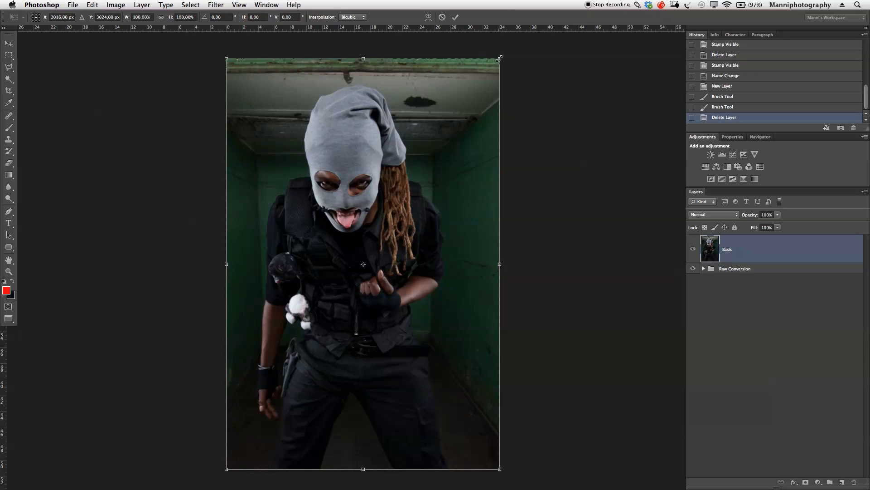
{"action": "key", "text": "Escape"}
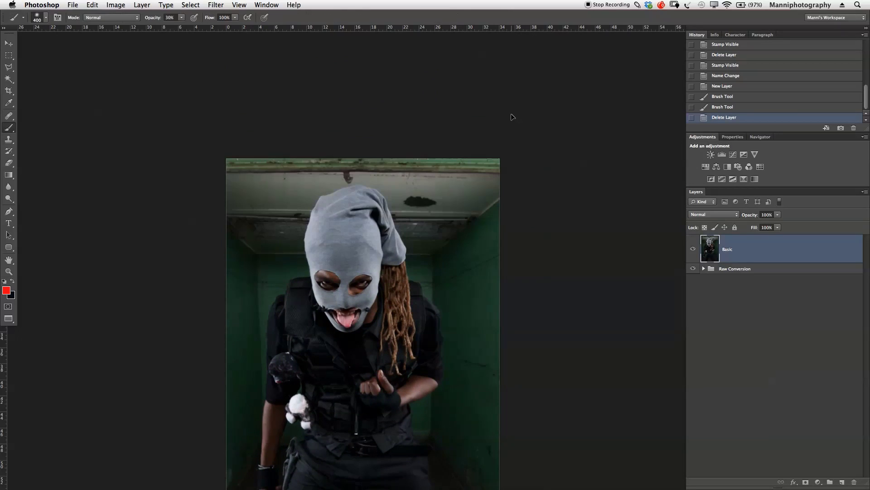
{"action": "key", "text": "z"}
{"action": "left_click", "coordinate": [514, 150], "text": "alt"}
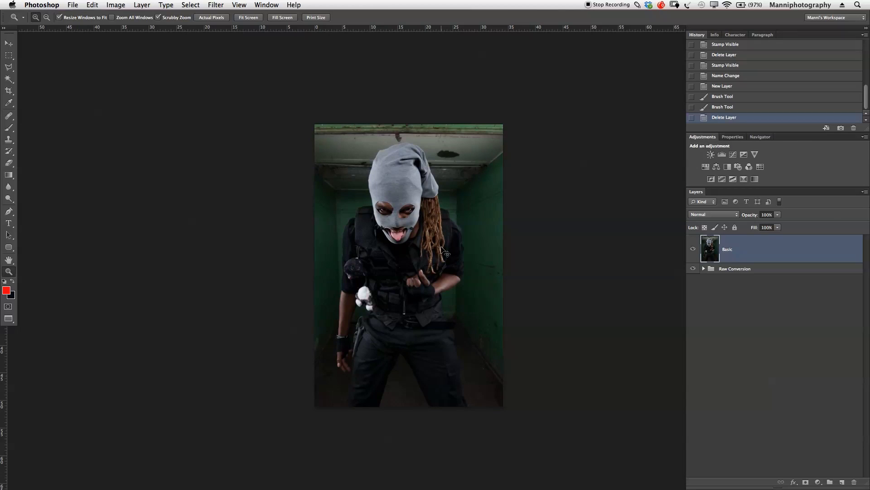
{"action": "key", "text": "ctrl+t"}
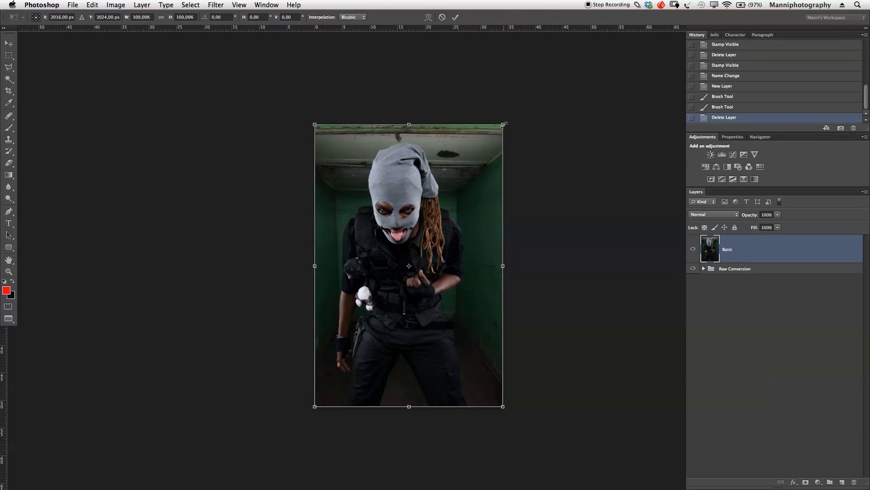
{"action": "left_click_drag", "start_coordinate": [502, 124], "coordinate": [511, 113]}
{"action": "left_click_drag", "start_coordinate": [495, 175], "coordinate": [491, 174]}
{"action": "key", "text": "shift+Left"}
{"action": "key", "text": "shift+Down"}
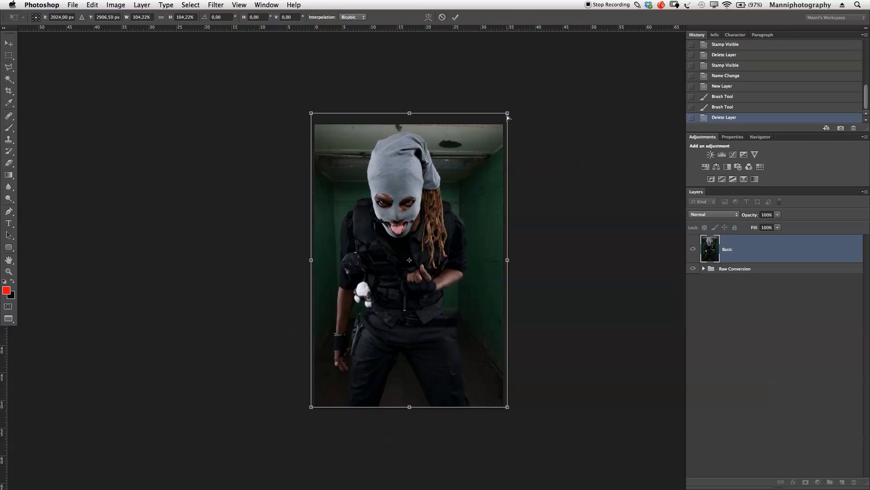
{"action": "left_click_drag", "start_coordinate": [507, 113], "coordinate": [507, 114]}
{"action": "key", "text": "ctrl+space"}
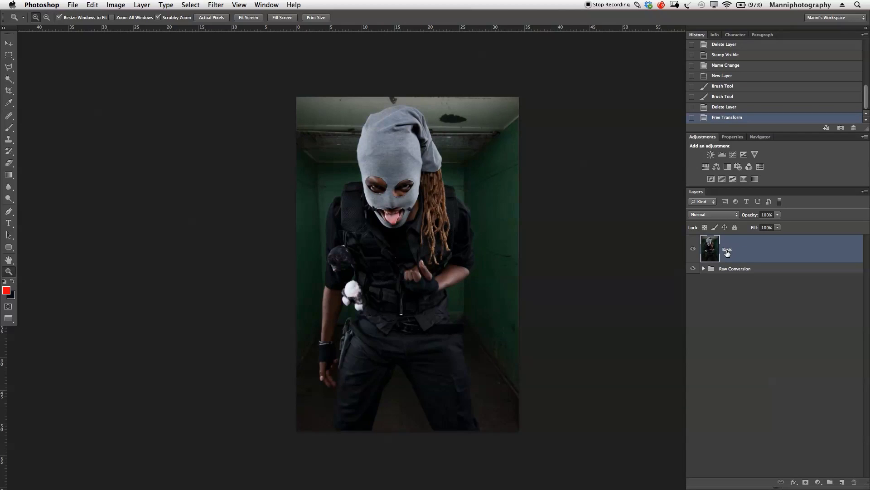
Step: Duplicate the Basic layer, name the copy Retouch and make it the active layer
{"action": "key", "text": "super+j"}
{"action": "double_click", "coordinate": [731, 252]}
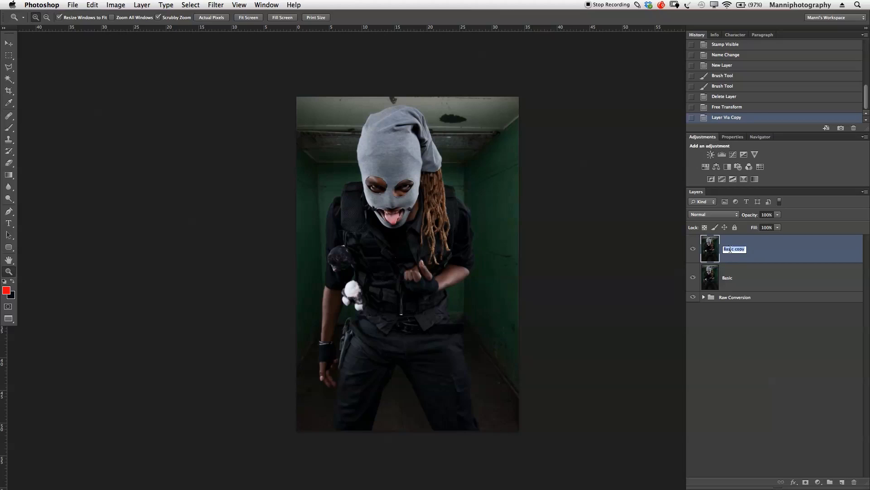
{"action": "type", "text": "Retouch"}
{"action": "key", "text": "Return"}
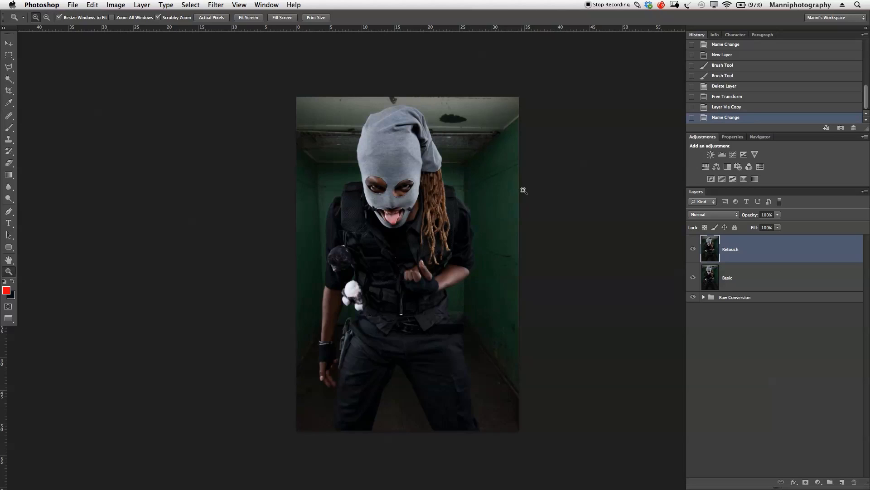
{"action": "left_click", "coordinate": [694, 249]}
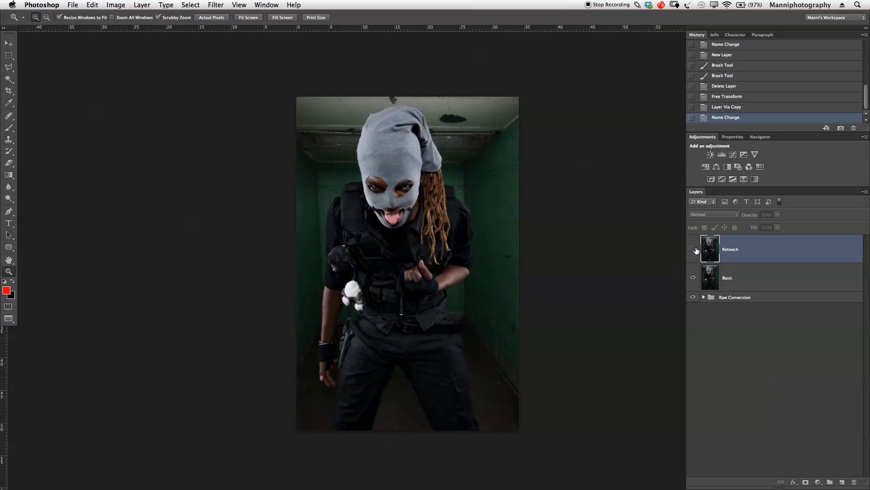
{"action": "left_click", "coordinate": [728, 273]}
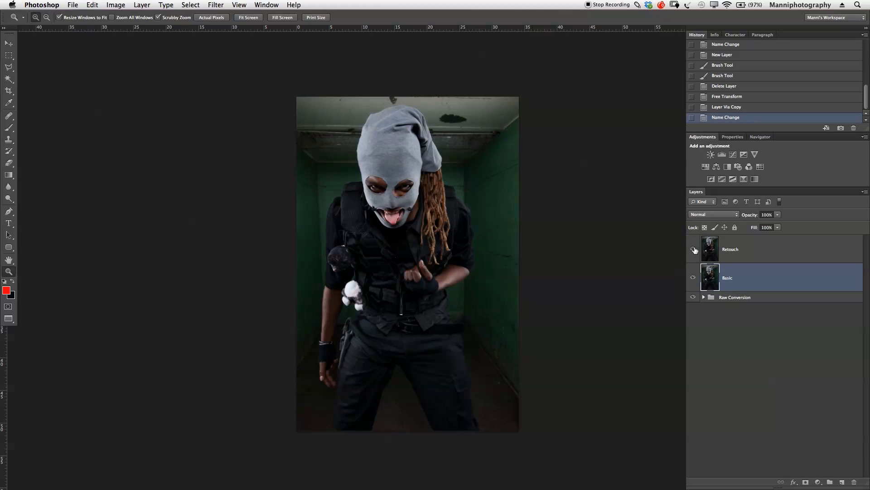
{"action": "left_click", "coordinate": [741, 250]}
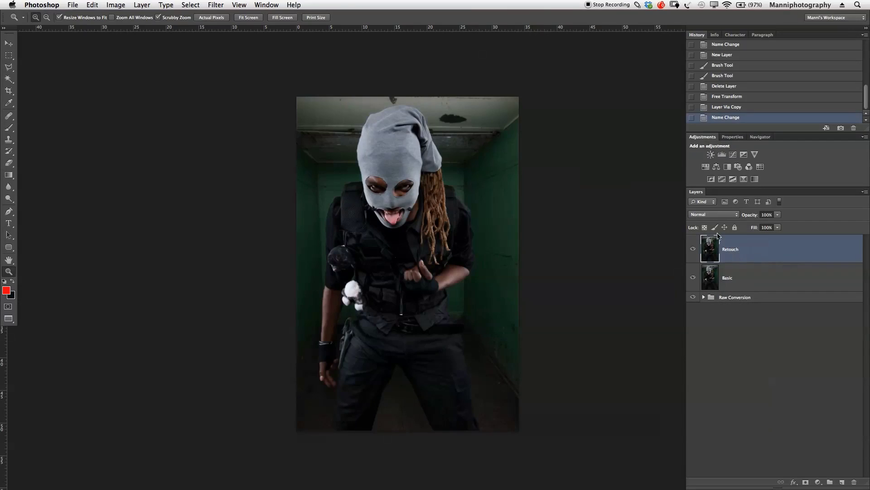
Step: Clone clean ceiling over the dark mark above the hood on the Retouch layer with a 175 px Clone Stamp
{"action": "left_click_drag", "start_coordinate": [498, 118], "coordinate": [520, 114]}
{"action": "left_click", "coordinate": [520, 115]}
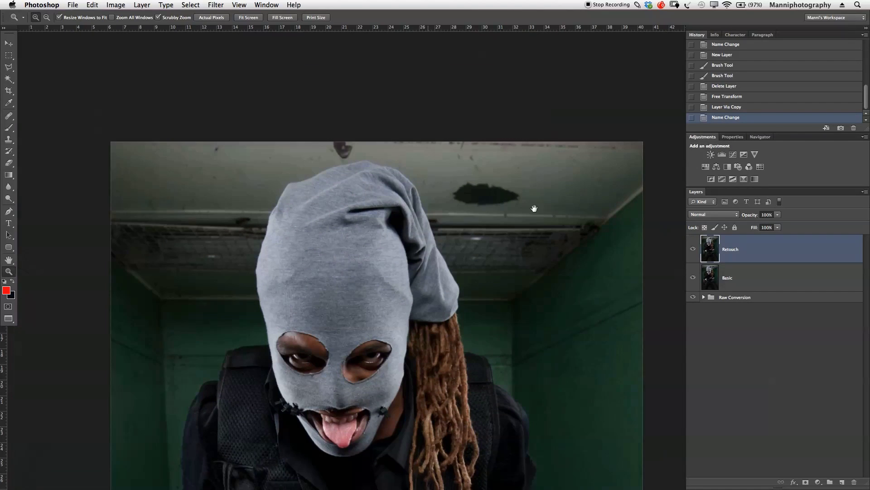
{"action": "left_click", "coordinate": [356, 155]}
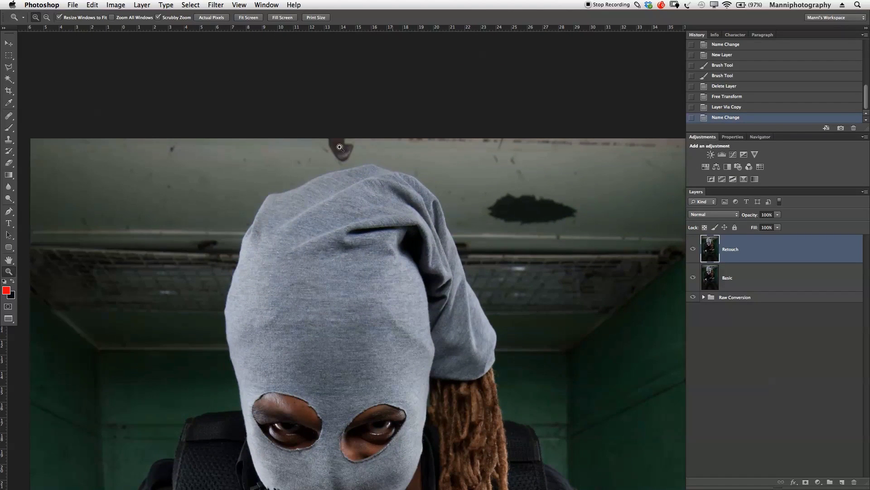
{"action": "key", "text": "s"}
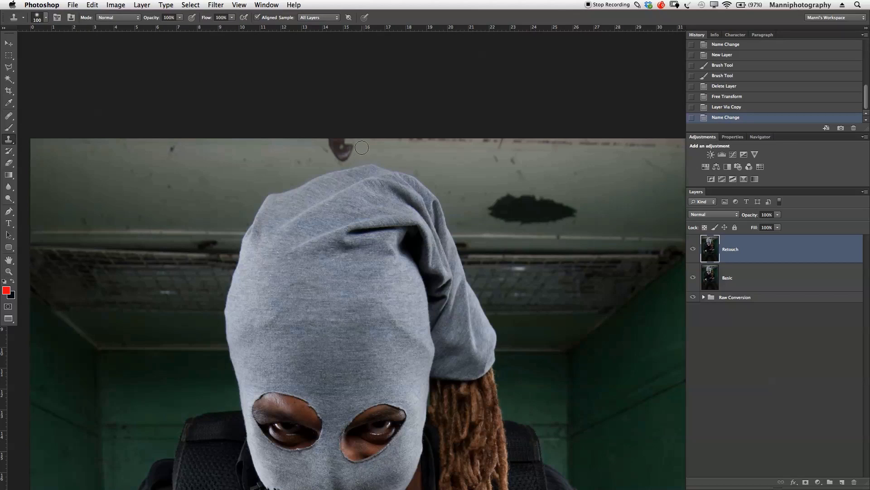
{"action": "key", "text": "bracketright"}
{"action": "key", "text": "bracketright"}
{"action": "key", "text": "bracketright"}
{"action": "left_click", "coordinate": [291, 147], "text": "alt"}
{"action": "mouse_move", "coordinate": [320, 147]}
{"action": "left_mouse_down"}
{"action": "mouse_move", "coordinate": [332, 139]}
{"action": "mouse_move", "coordinate": [334, 152]}
{"action": "mouse_move", "coordinate": [350, 149]}
{"action": "mouse_move", "coordinate": [344, 155]}
{"action": "mouse_move", "coordinate": [330, 136]}
{"action": "mouse_move", "coordinate": [340, 136]}
{"action": "mouse_move", "coordinate": [378, 158]}
{"action": "mouse_move", "coordinate": [358, 150]}
{"action": "left_mouse_up"}
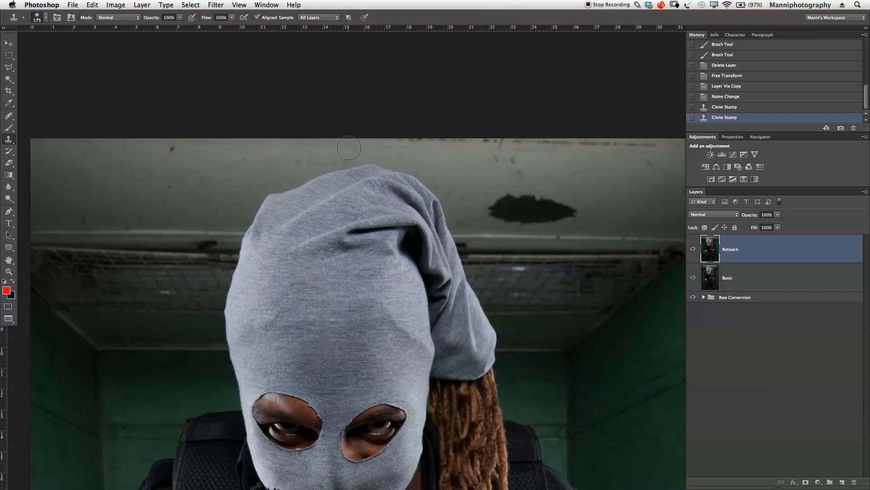
{"action": "left_click_drag", "start_coordinate": [638, 185], "coordinate": [494, 181]}
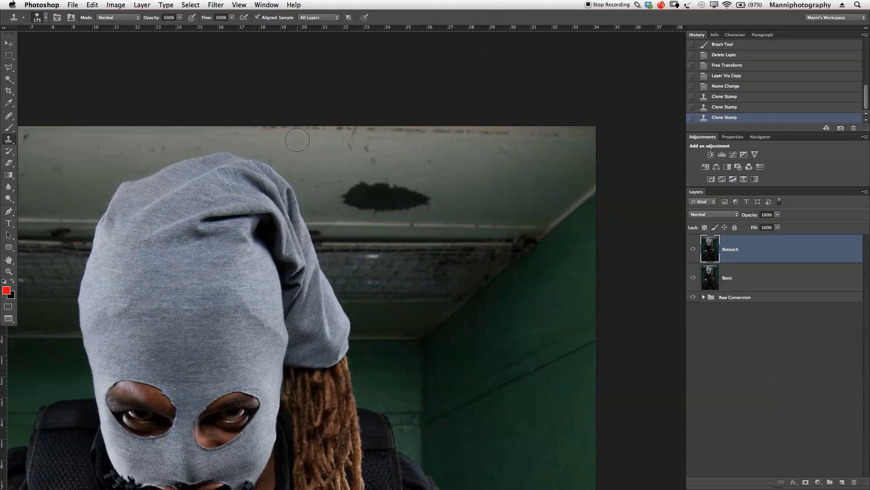
Step: Heal the small marks along the ceiling's upper edge just beside the hood with a 60 px Healing Brush
{"action": "key", "text": "j"}
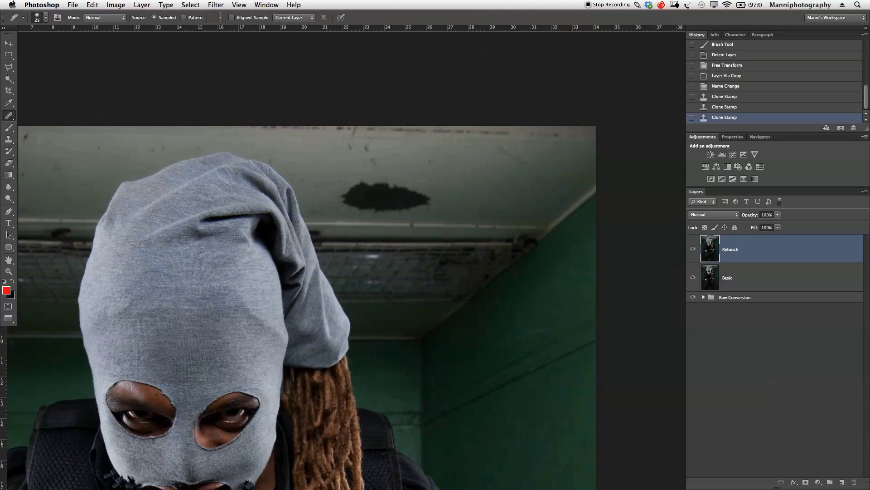
{"action": "right_click", "coordinate": [13, 119]}
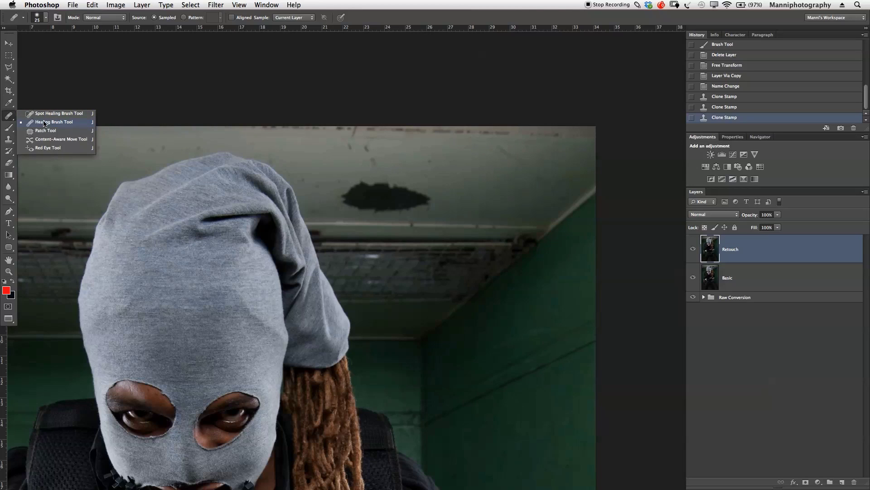
{"action": "left_click", "coordinate": [45, 124]}
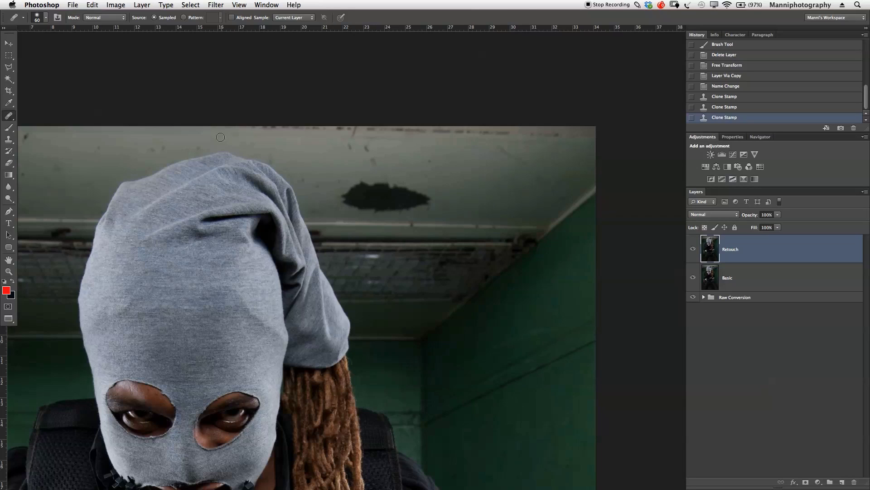
{"action": "left_click", "coordinate": [299, 144]}
{"action": "left_click", "coordinate": [336, 138]}
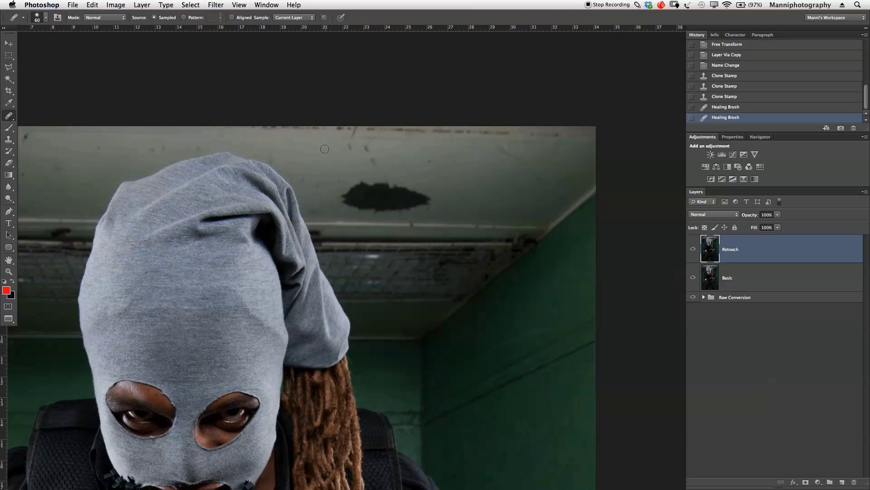
{"action": "left_click", "coordinate": [320, 144]}
{"action": "left_click", "coordinate": [335, 142]}
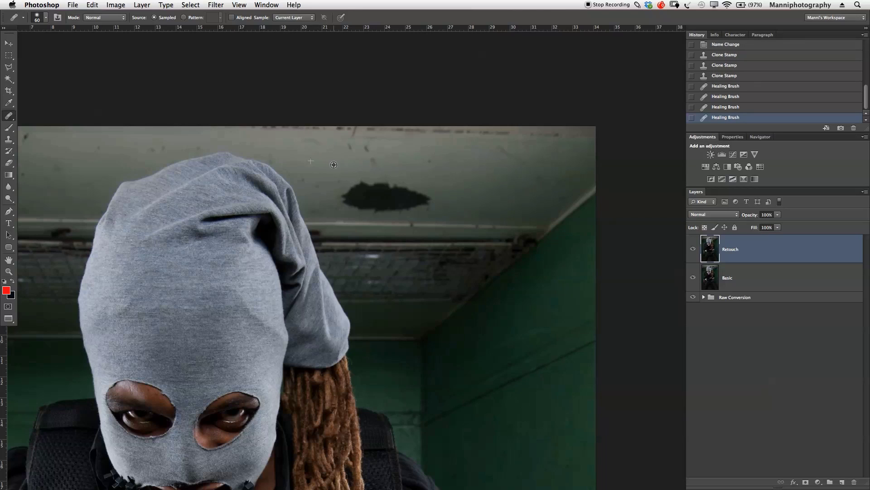
{"action": "left_click", "coordinate": [388, 147]}
{"action": "left_click", "coordinate": [365, 137]}
{"action": "left_click", "coordinate": [352, 136]}
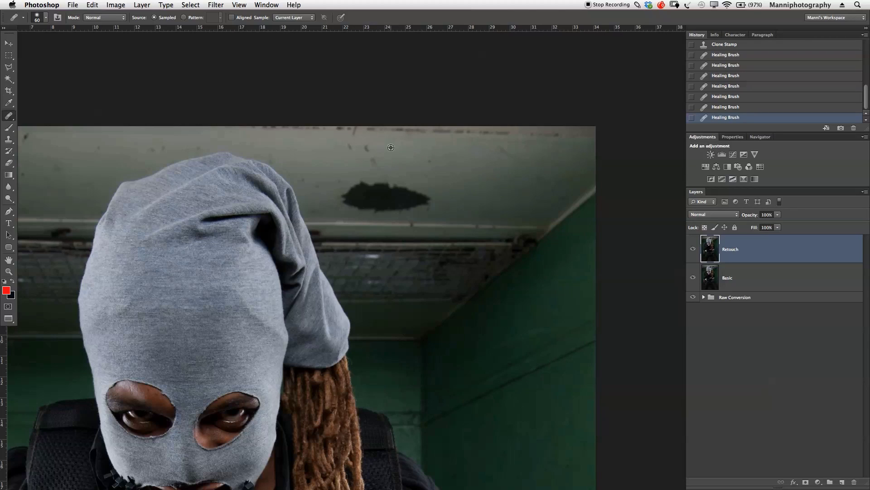
Step: Heal the remaining reddish-brown streaks along the ceiling's upper edge above and beyond the large dark patch
{"action": "left_click", "coordinate": [470, 142]}
{"action": "left_click_drag", "start_coordinate": [465, 142], "coordinate": [497, 142]}
{"action": "left_click_drag", "start_coordinate": [498, 144], "coordinate": [535, 146]}
{"action": "mouse_move", "coordinate": [549, 136]}
{"action": "left_mouse_down"}
{"action": "mouse_move", "coordinate": [563, 145]}
{"action": "mouse_move", "coordinate": [565, 132]}
{"action": "mouse_move", "coordinate": [558, 147]}
{"action": "left_mouse_up"}
{"action": "left_click_drag", "start_coordinate": [397, 156], "coordinate": [382, 149]}
{"action": "mouse_move", "coordinate": [376, 139]}
{"action": "left_mouse_down"}
{"action": "mouse_move", "coordinate": [367, 131]}
{"action": "mouse_move", "coordinate": [391, 129]}
{"action": "left_mouse_up"}
{"action": "left_click_drag", "start_coordinate": [406, 130], "coordinate": [475, 133]}
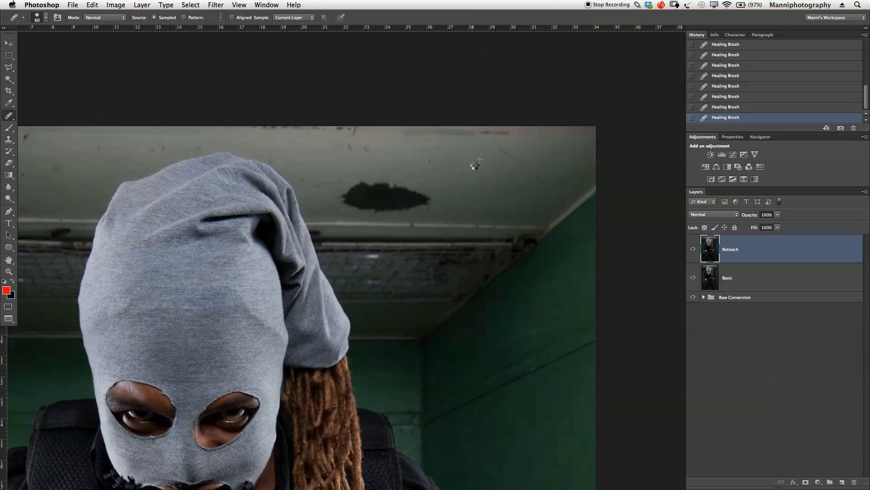
{"action": "left_click", "coordinate": [444, 154], "text": "alt"}
{"action": "mouse_move", "coordinate": [436, 129]}
{"action": "left_mouse_down"}
{"action": "mouse_move", "coordinate": [481, 160]}
{"action": "mouse_move", "coordinate": [515, 131]}
{"action": "mouse_move", "coordinate": [485, 164]}
{"action": "mouse_move", "coordinate": [492, 141]}
{"action": "mouse_move", "coordinate": [514, 148]}
{"action": "left_mouse_up"}
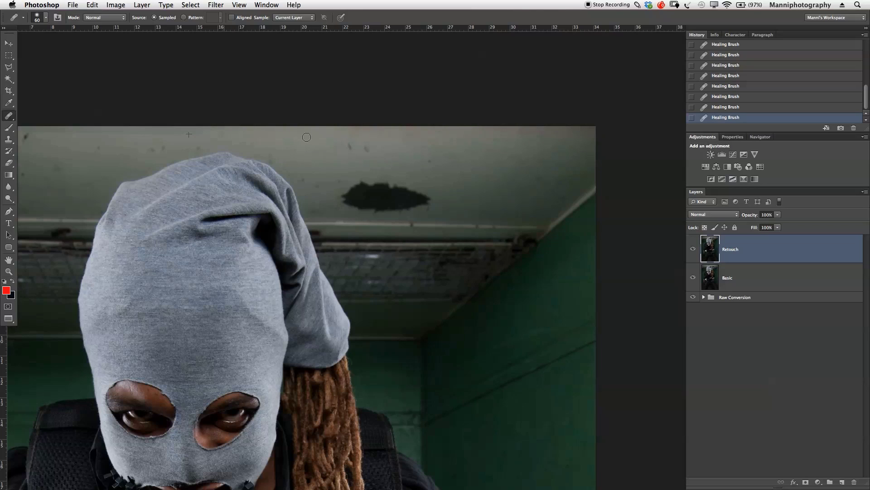
Step: Compare the photo before and after the ceiling cleanup by toggling the Retouch layer's visibility
{"action": "key", "text": "z"}
{"action": "left_click_drag", "start_coordinate": [370, 163], "coordinate": [329, 187]}
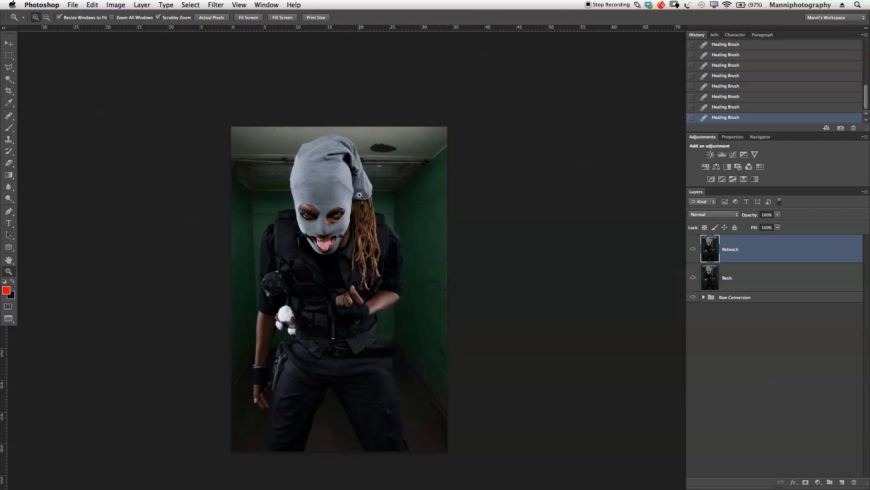
{"action": "left_click", "coordinate": [692, 251]}
{"action": "left_click", "coordinate": [694, 250]}
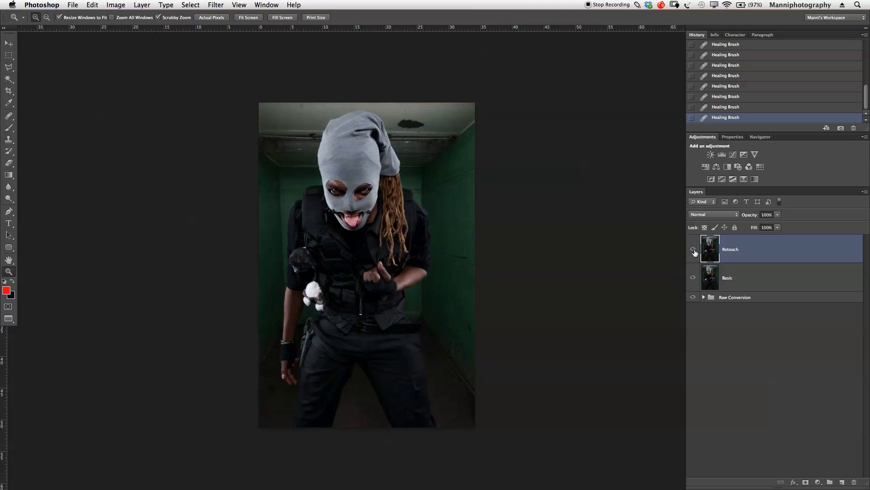
{"action": "left_click", "coordinate": [693, 250]}
Step: Heal the small blue speck on the dark floor beside the base of the green wall
{"action": "left_click", "coordinate": [447, 365]}
{"action": "left_click_drag", "start_coordinate": [481, 373], "coordinate": [436, 291]}
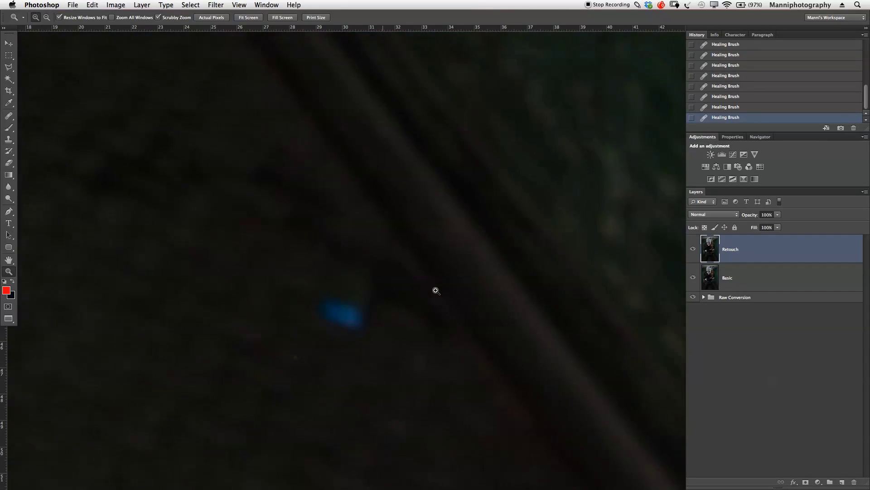
{"action": "left_click", "coordinate": [436, 291], "text": "alt"}
{"action": "key", "text": "j"}
{"action": "left_click", "coordinate": [423, 266]}
{"action": "left_click", "coordinate": [381, 325], "text": "alt"}
{"action": "left_click_drag", "start_coordinate": [365, 294], "coordinate": [361, 292]}
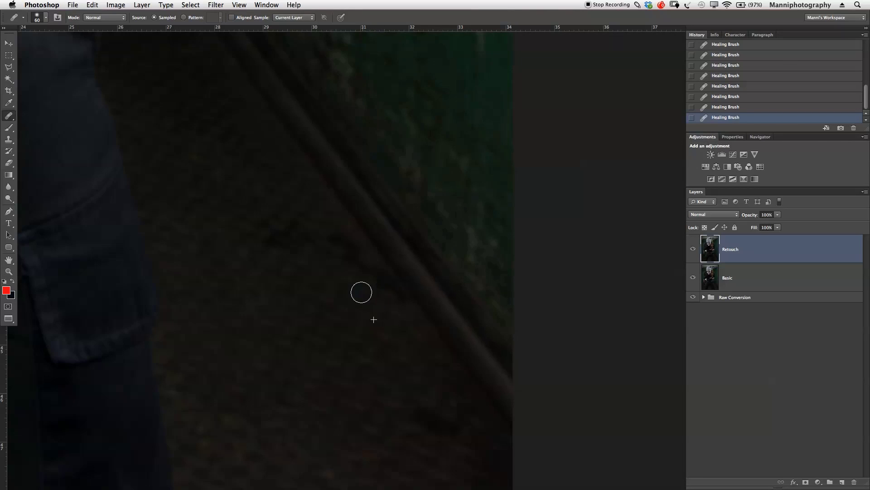
Step: Heal the small bright spot on the dark clothing beside the vest's zipper, above the clenched hand
{"action": "key", "text": "z"}
{"action": "mouse_move", "coordinate": [349, 206]}
{"action": "left_mouse_down"}
{"action": "mouse_move", "coordinate": [311, 186]}
{"action": "mouse_move", "coordinate": [455, 334]}
{"action": "left_mouse_up"}
{"action": "left_click_drag", "start_coordinate": [326, 159], "coordinate": [365, 316]}
{"action": "left_click_drag", "start_coordinate": [343, 187], "coordinate": [343, 358]}
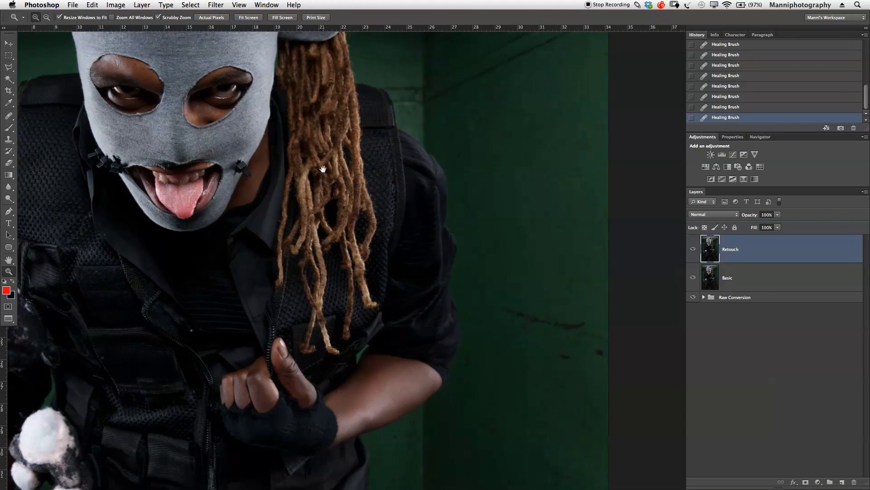
{"action": "left_click_drag", "start_coordinate": [323, 169], "coordinate": [334, 255]}
{"action": "left_click_drag", "start_coordinate": [265, 159], "coordinate": [258, 201]}
{"action": "left_click_drag", "start_coordinate": [179, 246], "coordinate": [291, 212]}
{"action": "left_click_drag", "start_coordinate": [207, 386], "coordinate": [233, 236]}
{"action": "left_click_drag", "start_coordinate": [345, 394], "coordinate": [452, 159]}
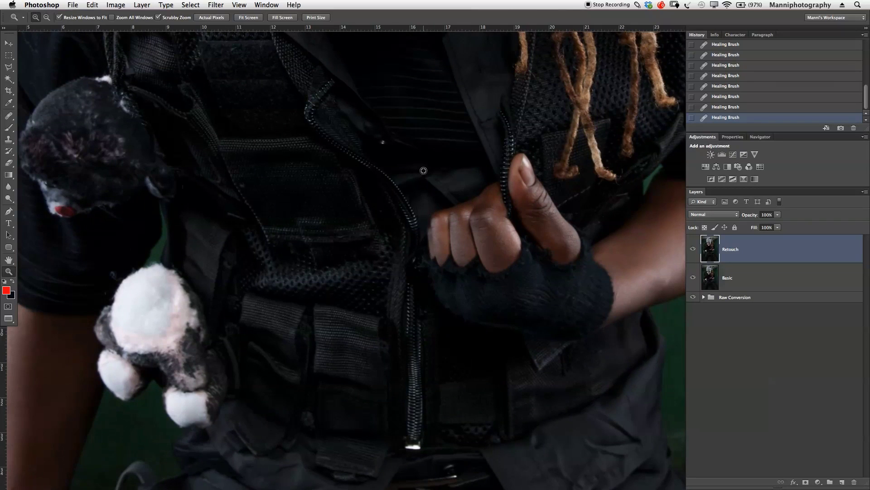
{"action": "key", "text": "j"}
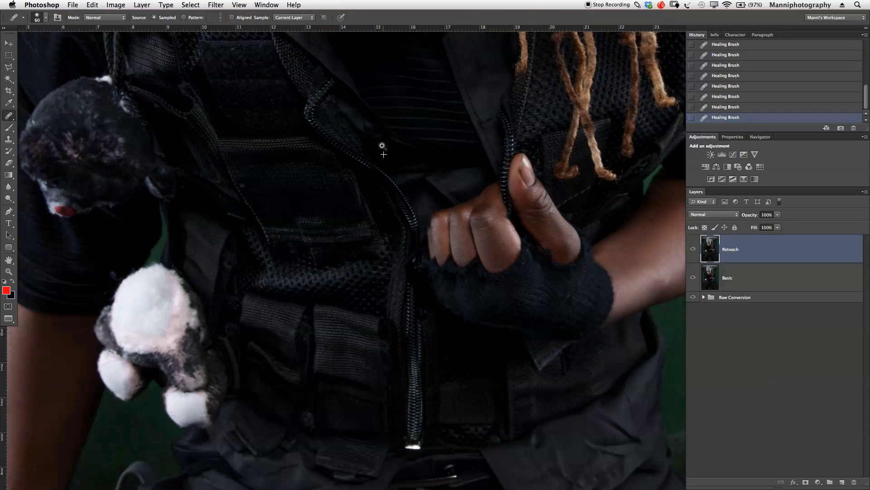
Step: Examine the trousers, vest, head and ceiling for remaining blemishes
{"action": "key", "text": "z"}
{"action": "left_click", "coordinate": [391, 165], "text": "alt"}
{"action": "left_click_drag", "start_coordinate": [374, 233], "coordinate": [393, 66]}
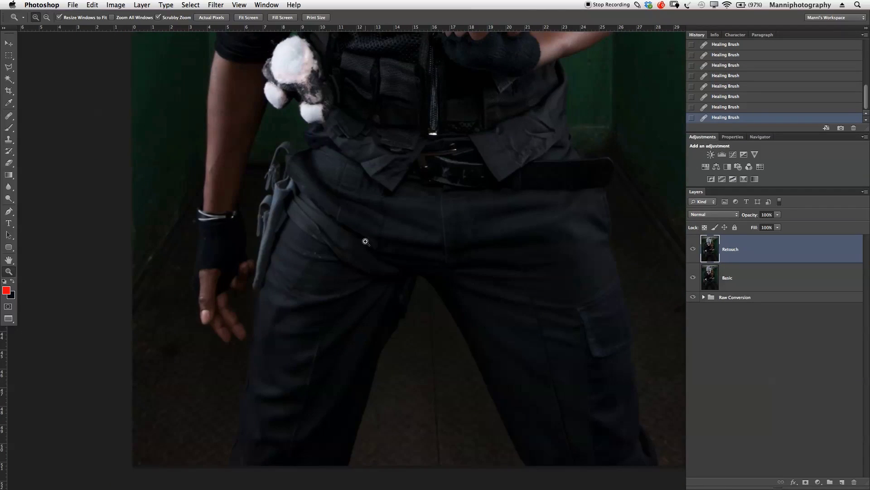
{"action": "left_click_drag", "start_coordinate": [376, 125], "coordinate": [410, 258]}
{"action": "left_click_drag", "start_coordinate": [354, 174], "coordinate": [358, 281]}
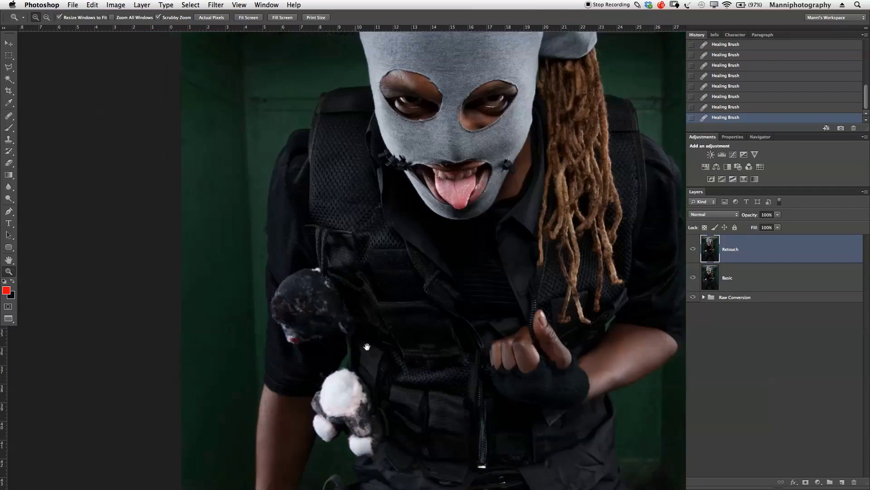
{"action": "left_click_drag", "start_coordinate": [352, 131], "coordinate": [363, 422]}
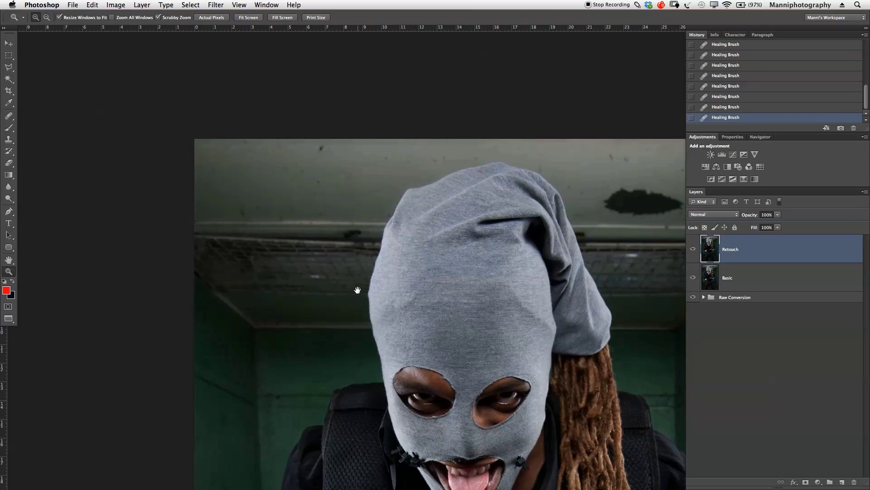
{"action": "left_click", "coordinate": [443, 326], "text": "alt"}
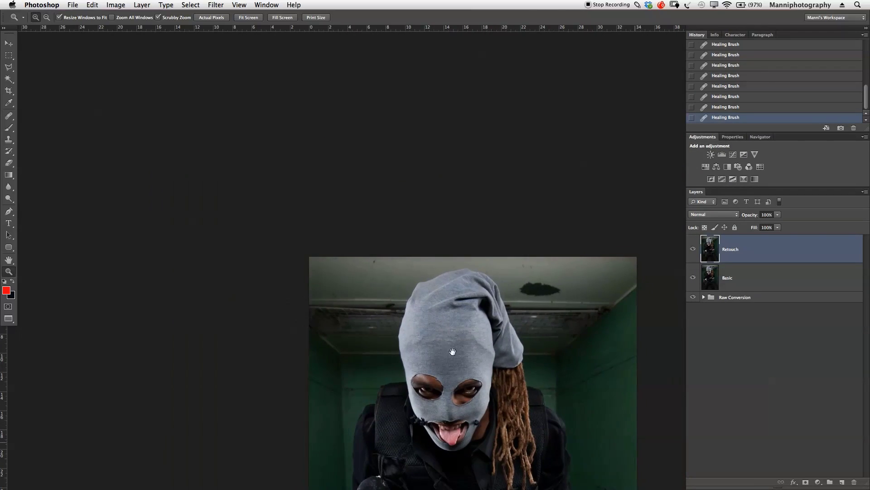
Step: Duplicate the Retouch layer and name the copy Sharpness
{"action": "left_click_drag", "start_coordinate": [423, 210], "coordinate": [403, 184]}
{"action": "key", "text": "super+minus"}
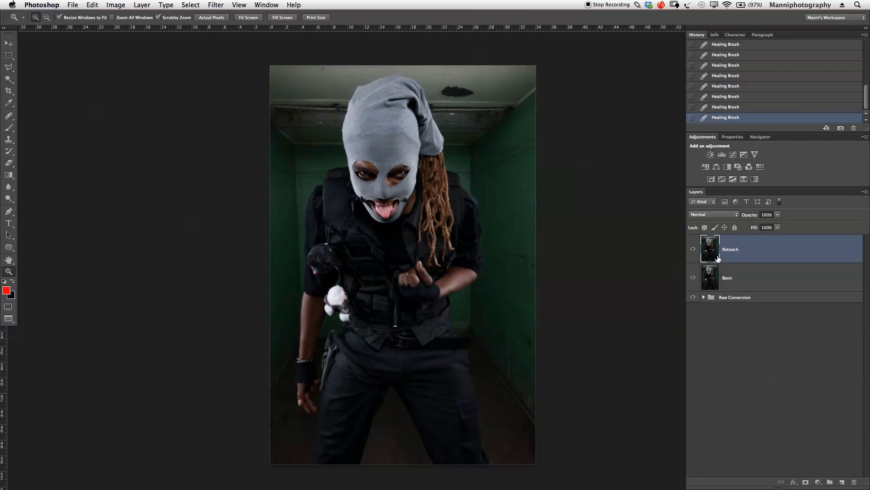
{"action": "mouse_move", "coordinate": [718, 256]}
{"action": "left_mouse_down"}
{"action": "mouse_move", "coordinate": [501, 260]}
{"action": "mouse_move", "coordinate": [751, 257]}
{"action": "left_mouse_up"}
{"action": "key", "text": "super+j"}
{"action": "double_click", "coordinate": [734, 250]}
{"action": "type", "text": "Sharpness"}
{"action": "key", "text": "Return"}
Step: Apply a High Pass filter with a radius of 8.9 pixels to the Sharpness layer, checking the mask's fabric and eye holes in the preview
{"action": "left_click", "coordinate": [214, 5]}
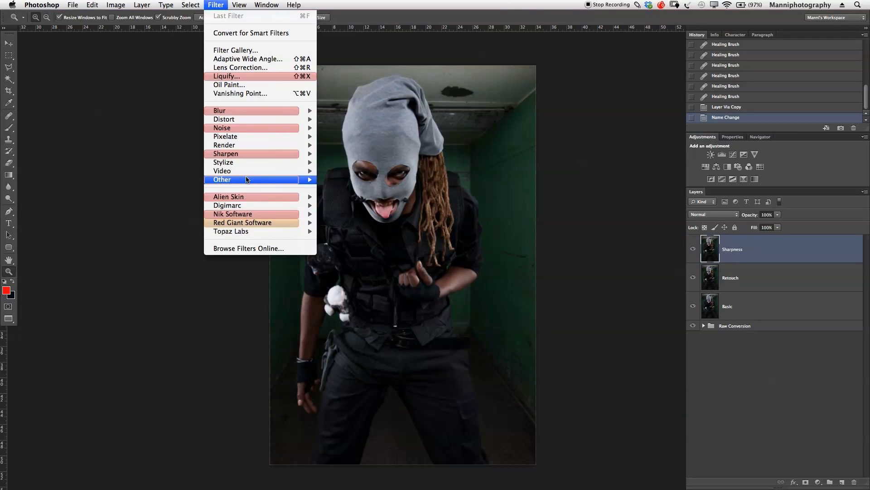
{"action": "left_click", "coordinate": [335, 189]}
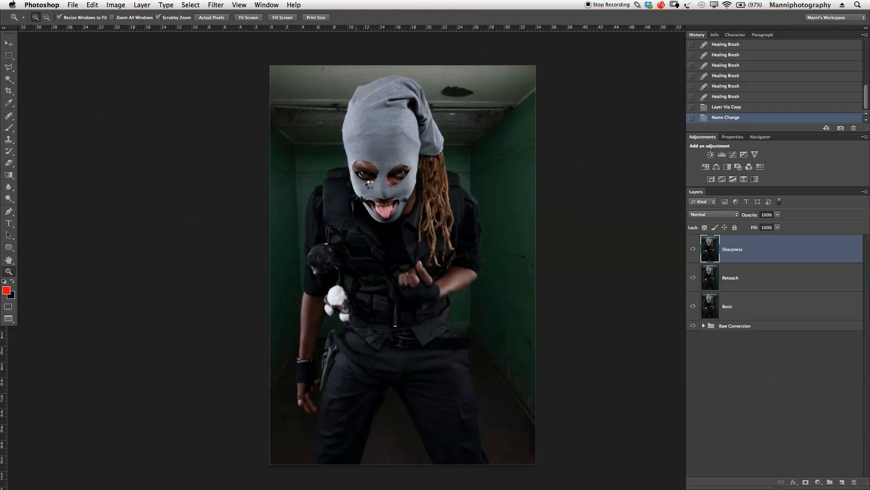
{"action": "mouse_move", "coordinate": [403, 212]}
{"action": "left_mouse_down"}
{"action": "mouse_move", "coordinate": [416, 244]}
{"action": "mouse_move", "coordinate": [422, 221]}
{"action": "mouse_move", "coordinate": [413, 237]}
{"action": "mouse_move", "coordinate": [420, 227]}
{"action": "mouse_move", "coordinate": [442, 237]}
{"action": "mouse_move", "coordinate": [413, 201]}
{"action": "mouse_move", "coordinate": [408, 218]}
{"action": "left_mouse_up"}
{"action": "left_click", "coordinate": [391, 272]}
{"action": "left_click", "coordinate": [391, 271]}
{"action": "left_click_drag", "start_coordinate": [389, 250], "coordinate": [416, 243]}
{"action": "left_click_drag", "start_coordinate": [388, 299], "coordinate": [401, 301]}
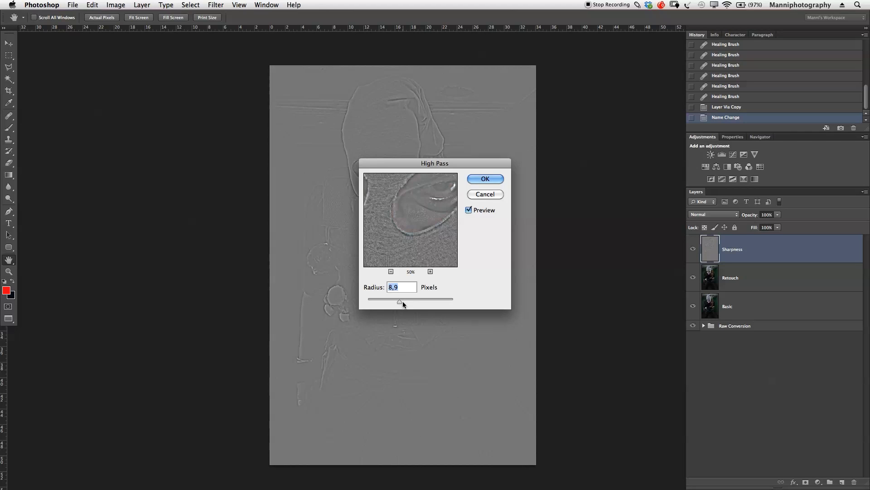
{"action": "left_click_drag", "start_coordinate": [413, 249], "coordinate": [420, 210]}
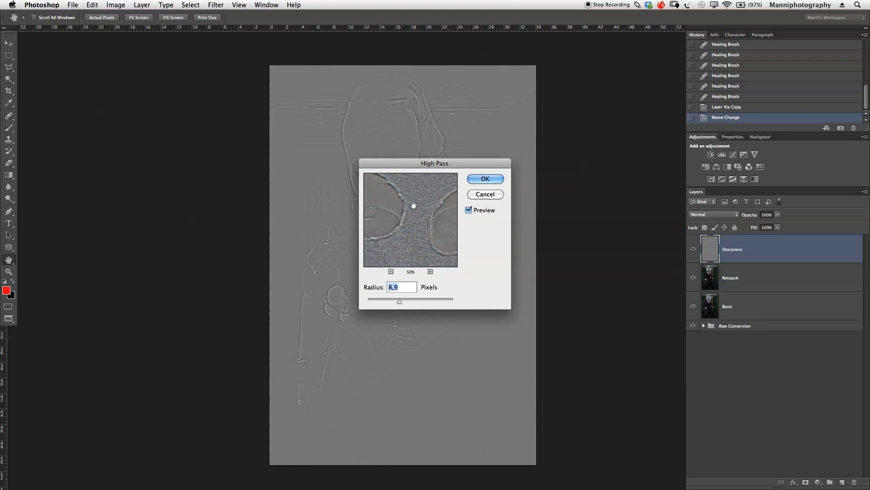
{"action": "left_click", "coordinate": [478, 179]}
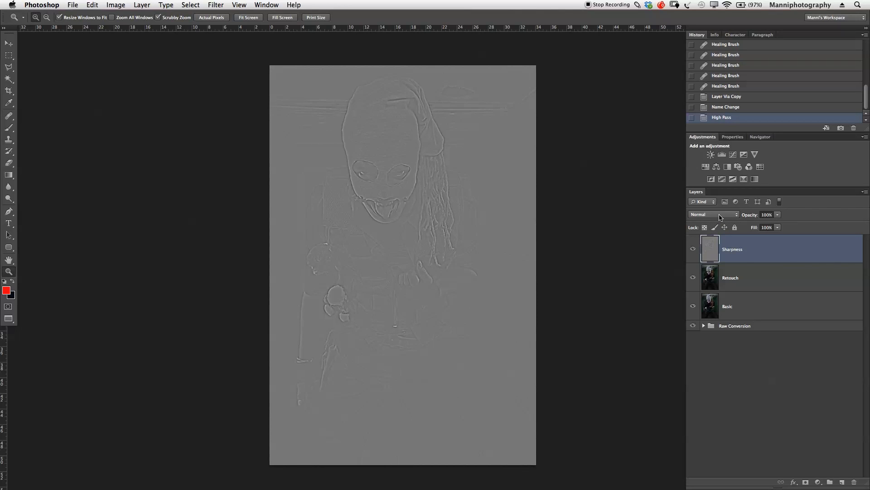
Step: Set the Sharpness layer's blending mode to Soft Light
{"action": "left_click", "coordinate": [720, 215]}
{"action": "key", "text": "Escape"}
{"action": "key", "text": "shift+alt+f"}
Step: Compare the mask and mouth area up close with and without the sharpening by toggling the Sharpness layer's visibility
{"action": "left_click", "coordinate": [693, 249]}
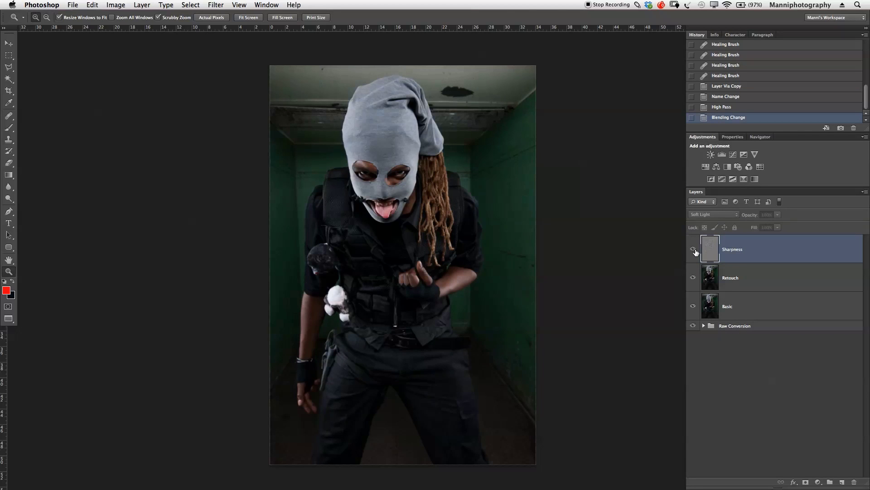
{"action": "left_click_drag", "start_coordinate": [387, 199], "coordinate": [455, 207]}
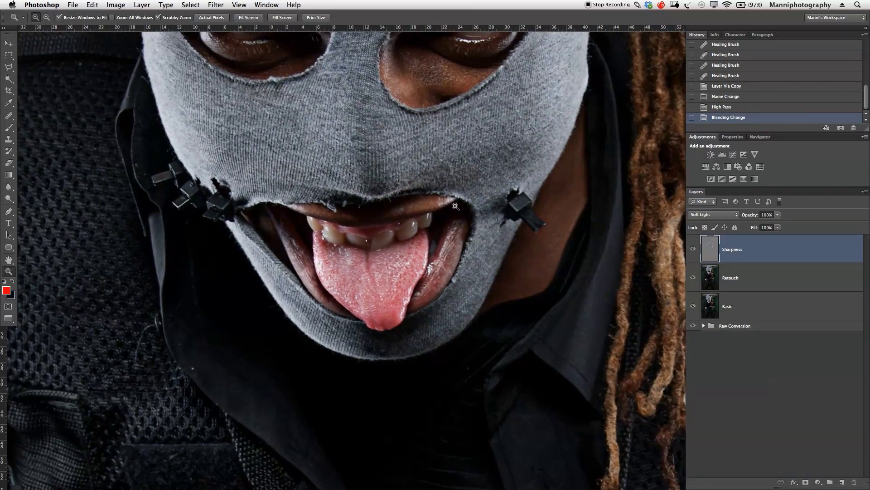
{"action": "left_click", "coordinate": [694, 249]}
{"action": "left_click", "coordinate": [694, 249]}
{"action": "left_click", "coordinate": [694, 249]}
{"action": "left_click", "coordinate": [693, 249]}
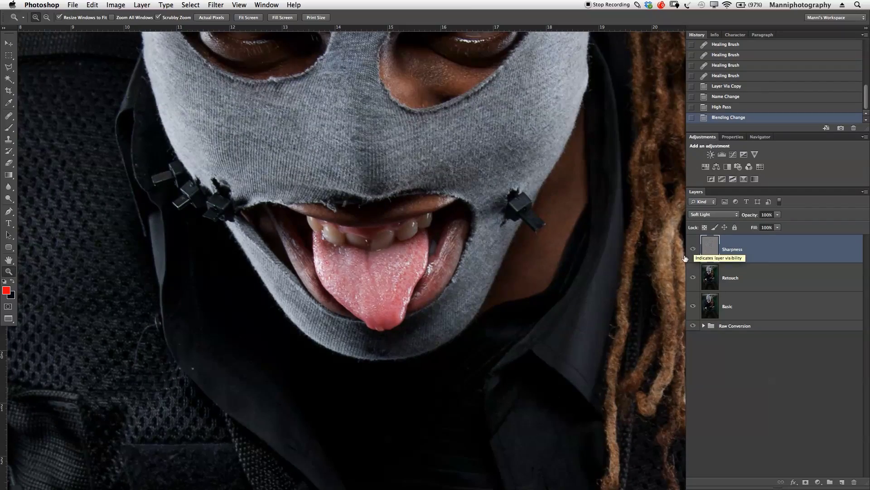
{"action": "left_click", "coordinate": [459, 284], "text": "alt"}
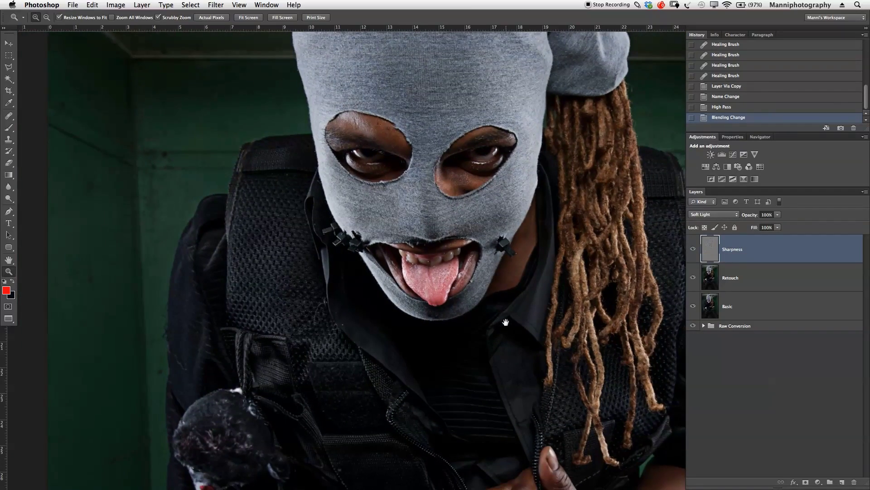
{"action": "left_click", "coordinate": [452, 248], "text": "alt"}
{"action": "left_click", "coordinate": [487, 262], "text": "alt"}
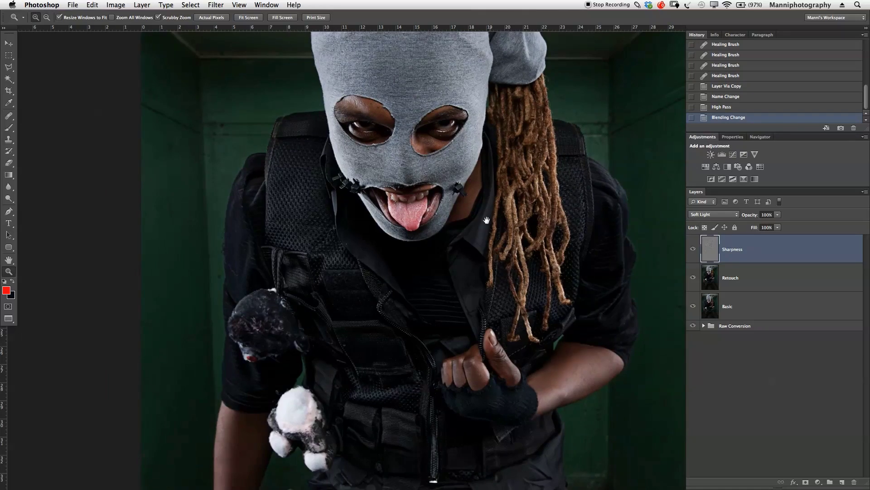
Step: Lower the Sharpness layer's opacity to 70% and compare the upper body with and without the layer
{"action": "key", "text": "super+plus"}
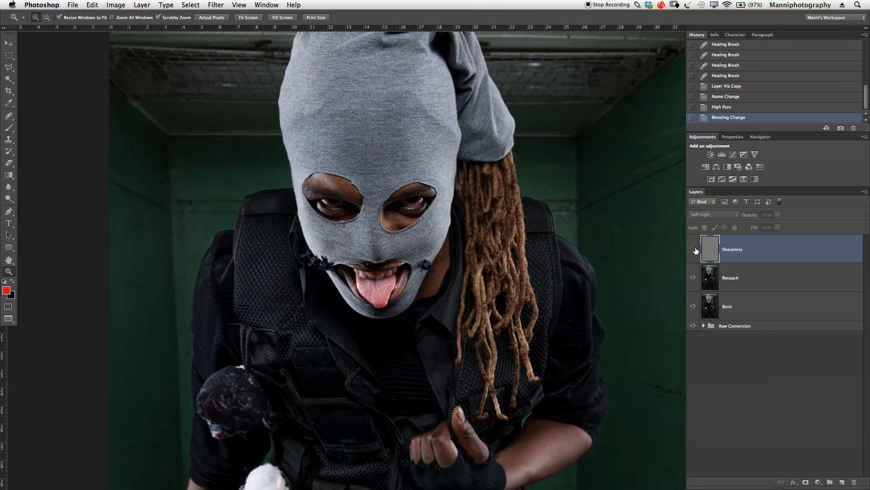
{"action": "left_click", "coordinate": [694, 249]}
{"action": "left_click_drag", "start_coordinate": [750, 217], "coordinate": [747, 217]}
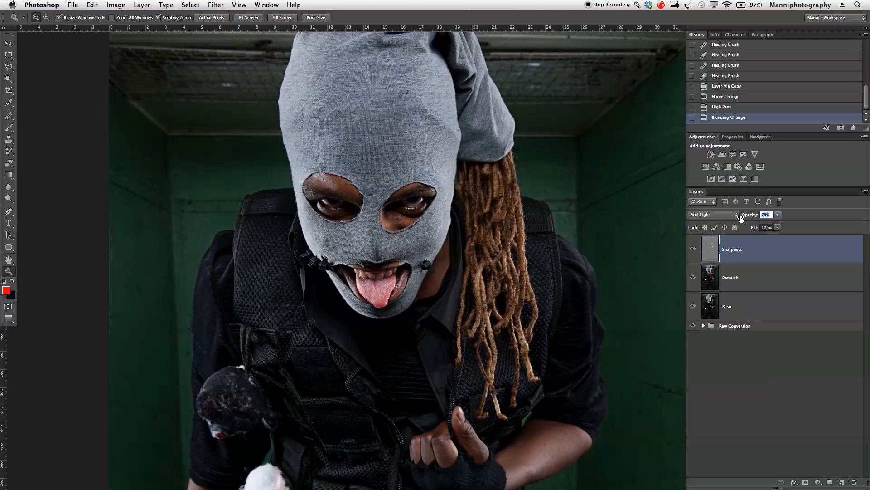
{"action": "left_click", "coordinate": [694, 249]}
{"action": "left_click", "coordinate": [693, 249]}
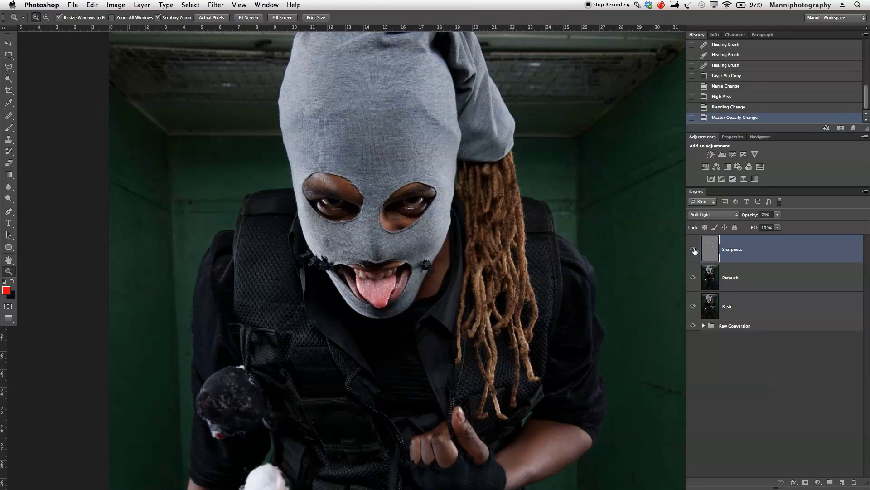
{"action": "left_click", "coordinate": [694, 249]}
{"action": "left_click", "coordinate": [694, 249]}
Step: Group the Sharpness, Retouch and Basic layers and name the group Retouch & Details
{"action": "scroll", "coordinate": [385, 230], "scroll_direction": "down", "scroll_amount": 10}
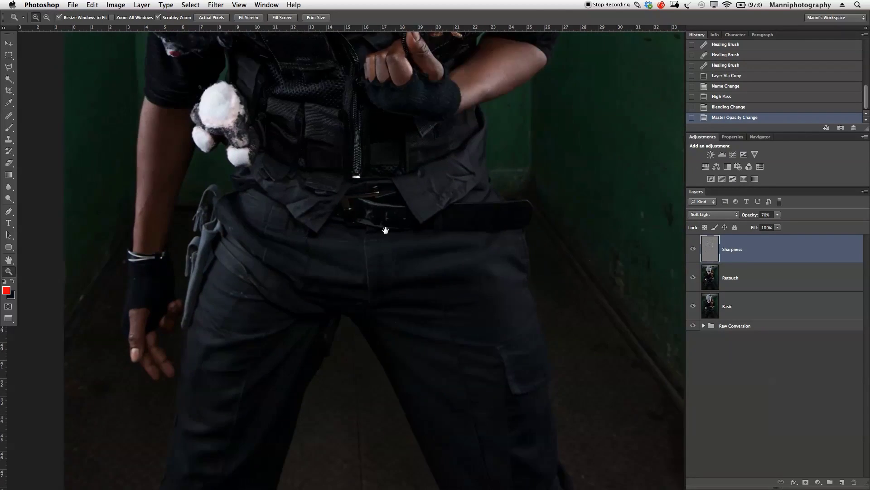
{"action": "scroll", "coordinate": [385, 230], "scroll_direction": "down", "scroll_amount": 4}
{"action": "left_click_drag", "start_coordinate": [385, 229], "coordinate": [394, 383]}
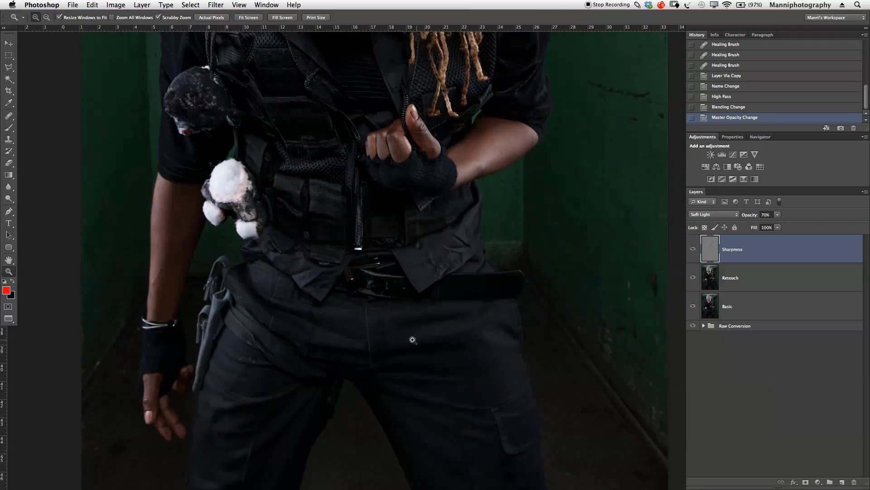
{"action": "scroll", "coordinate": [413, 340], "scroll_direction": "down", "scroll_amount": 5}
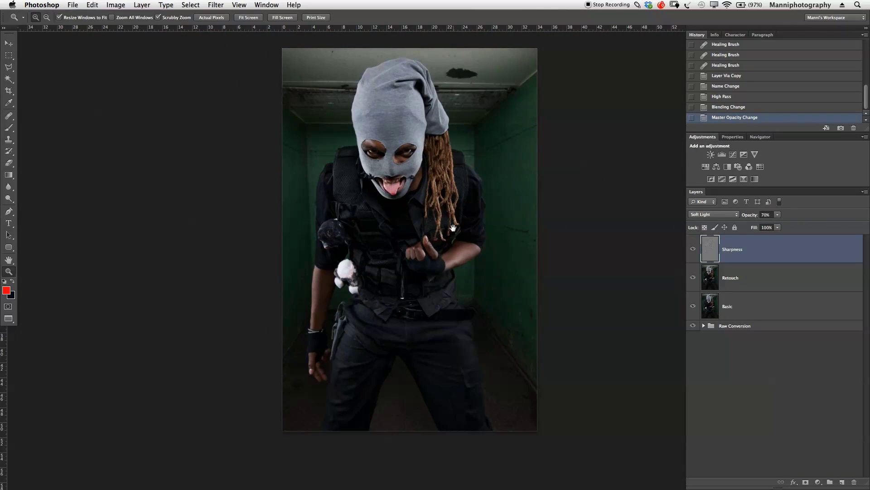
{"action": "left_click_drag", "start_coordinate": [454, 228], "coordinate": [451, 242]}
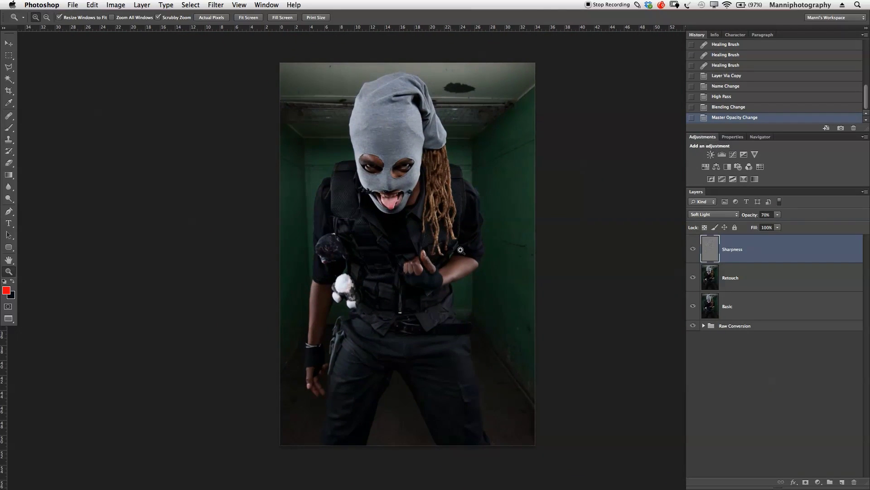
{"action": "left_click", "coordinate": [774, 278], "text": "shift"}
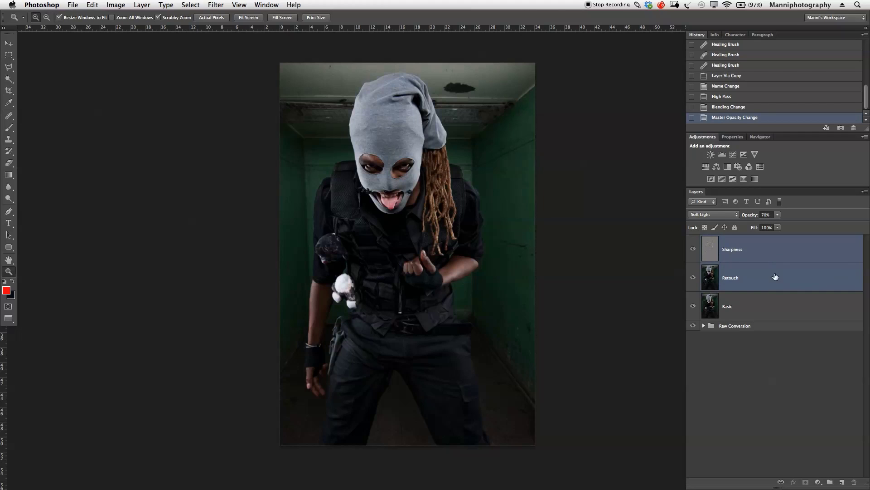
{"action": "left_click", "coordinate": [763, 312], "text": "shift"}
{"action": "key", "text": "super+g"}
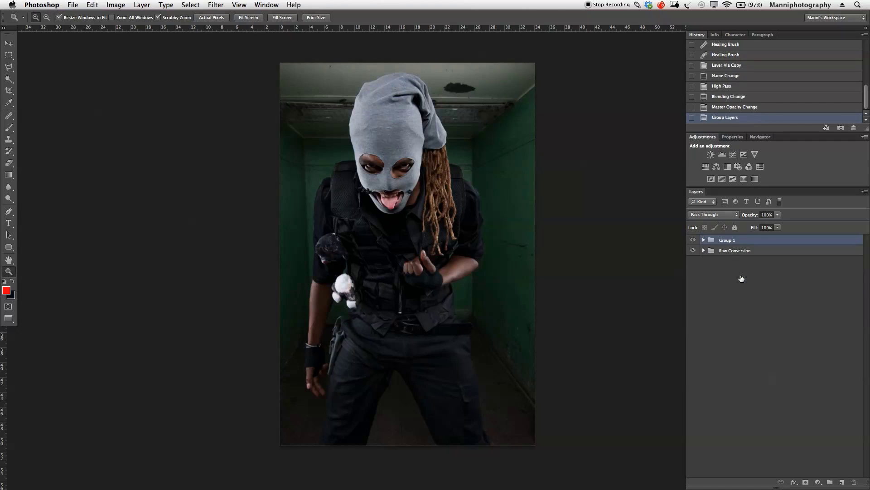
{"action": "double_click", "coordinate": [727, 243]}
{"action": "type", "text": "Retouch & Details"}
{"action": "key", "text": "Return"}
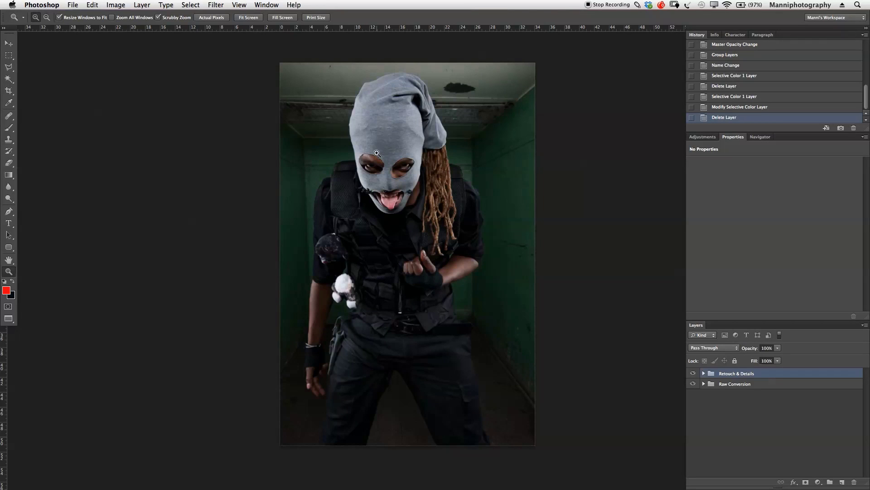
Step: Draw a tall elliptical marquee selection around the figure, spanning from the top of the head to the thighs
{"action": "key", "text": "v"}
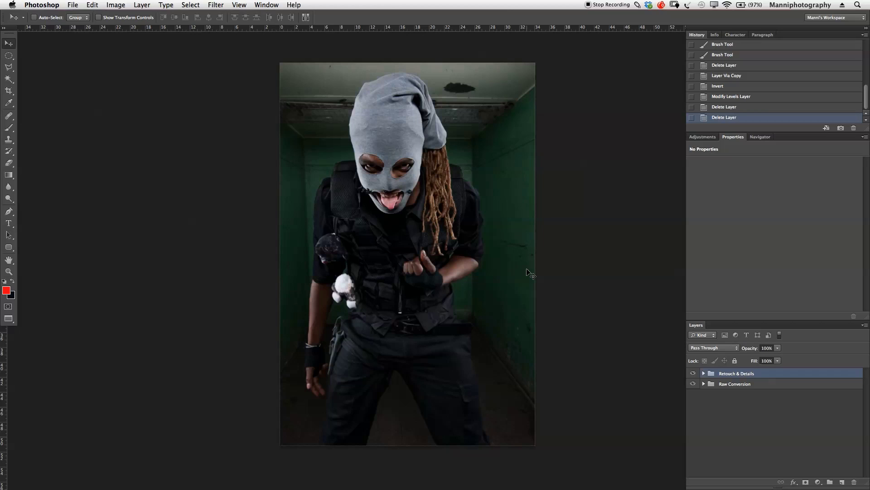
{"action": "left_click", "coordinate": [10, 55]}
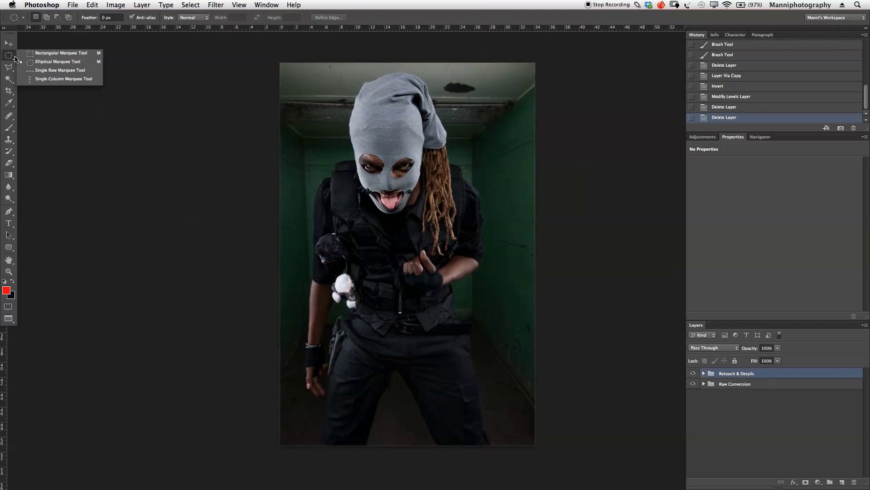
{"action": "left_click", "coordinate": [45, 61]}
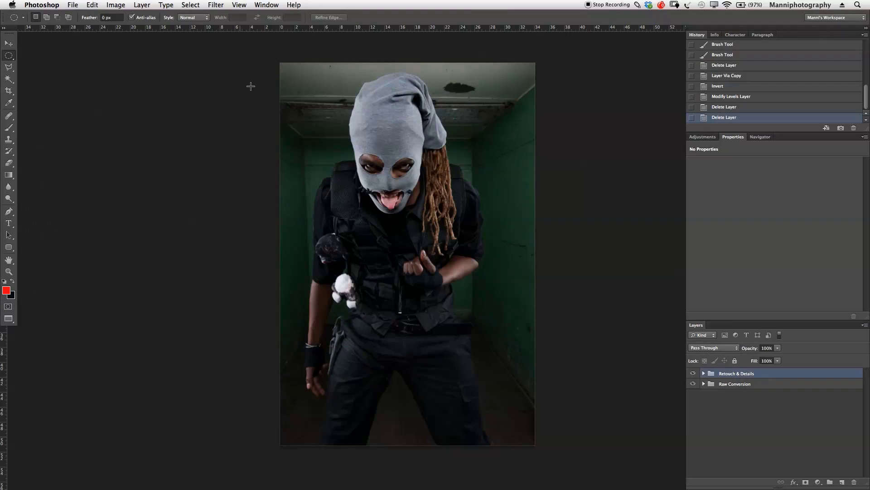
{"action": "left_click_drag", "start_coordinate": [307, 74], "coordinate": [407, 293]}
{"action": "left_click_drag", "start_coordinate": [472, 402], "coordinate": [513, 421]}
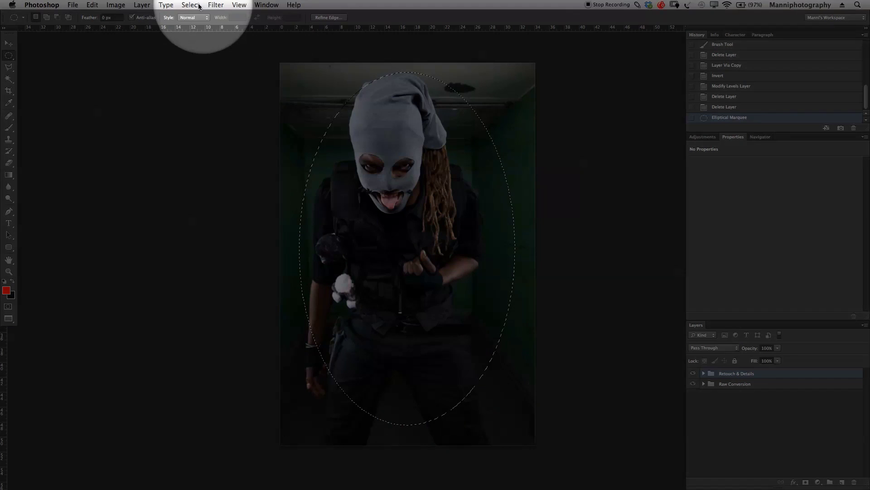
Step: Feather the elliptical selection twice with a radius of 250 pixels
{"action": "left_click", "coordinate": [198, 6]}
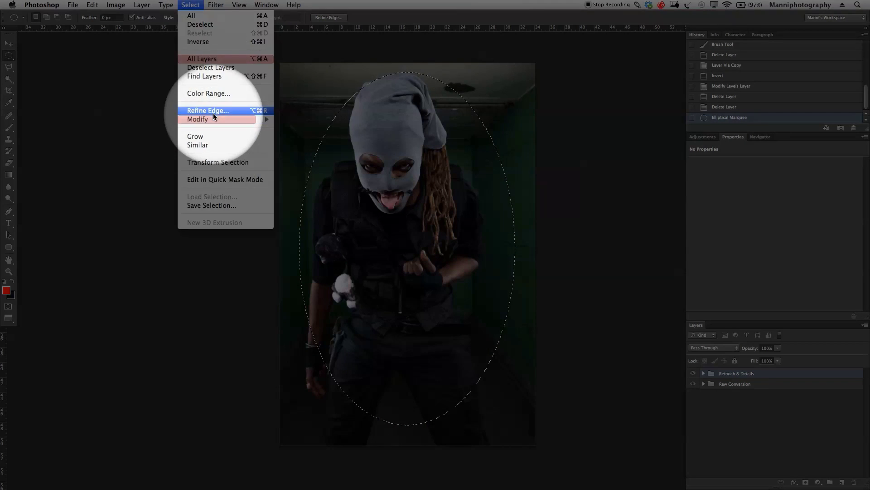
{"action": "mouse_move", "coordinate": [214, 119]}
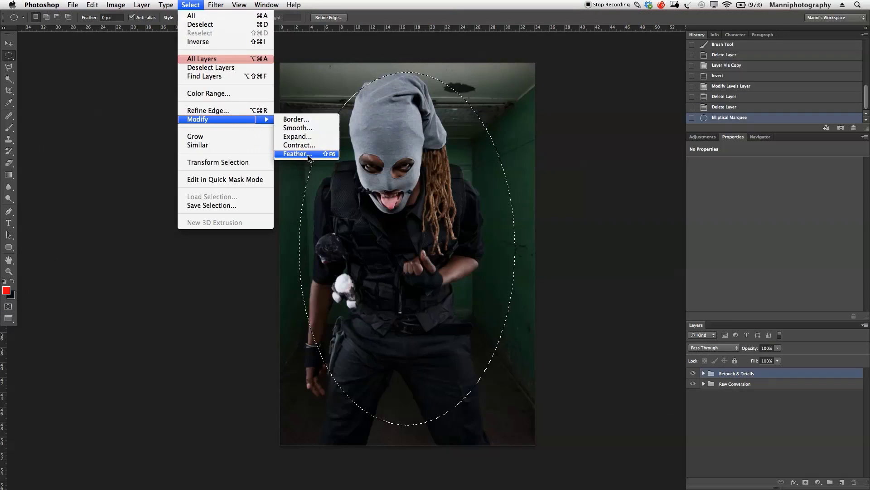
{"action": "left_click", "coordinate": [303, 154]}
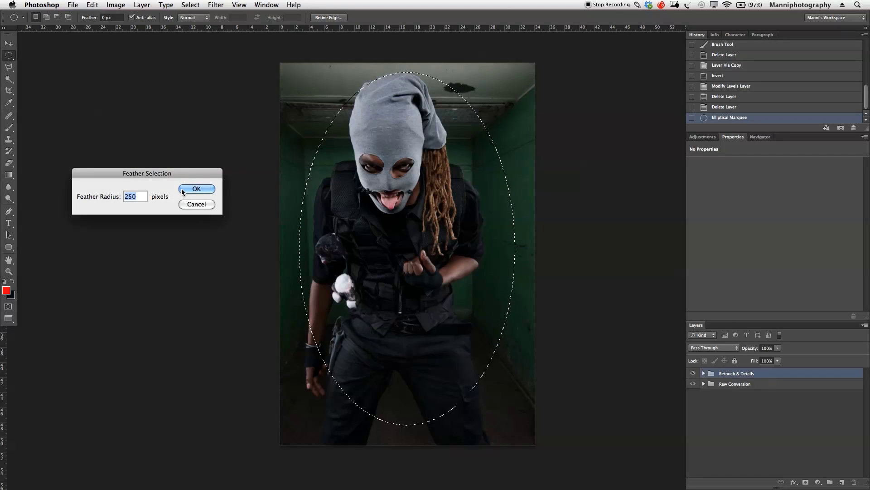
{"action": "left_click", "coordinate": [182, 192]}
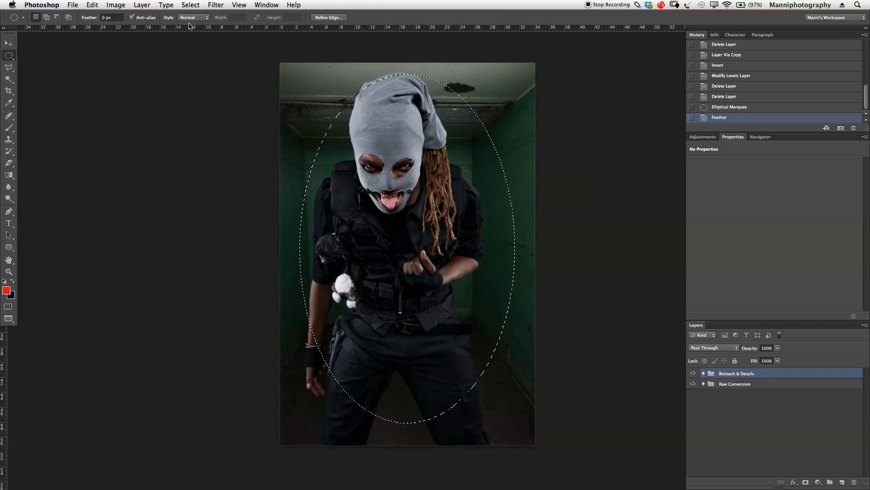
{"action": "left_click", "coordinate": [190, 5]}
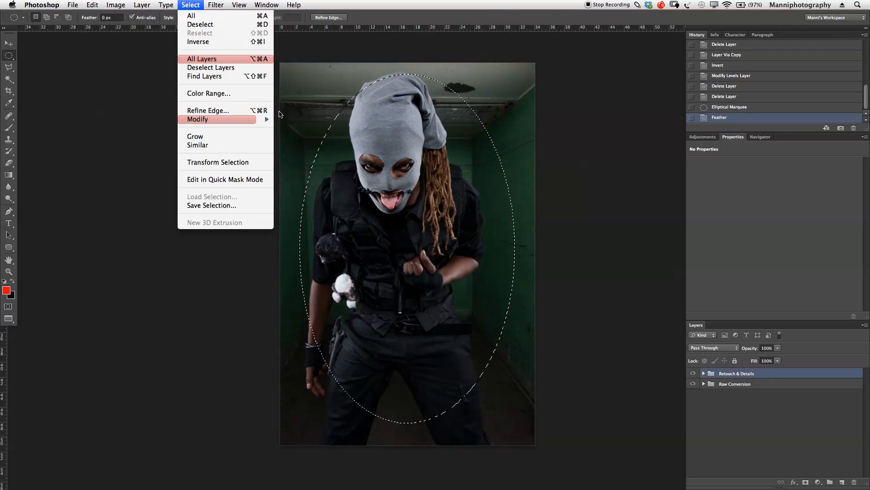
{"action": "mouse_move", "coordinate": [267, 120]}
{"action": "left_click", "coordinate": [298, 154]}
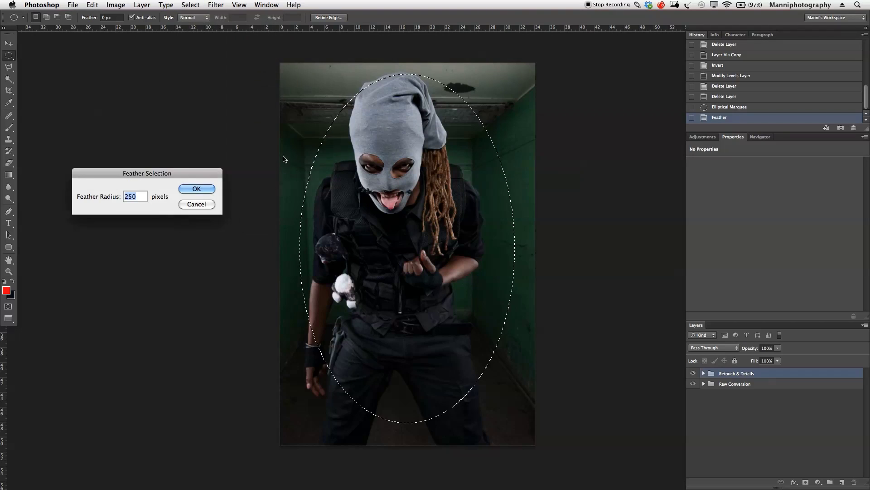
{"action": "key", "text": "Return"}
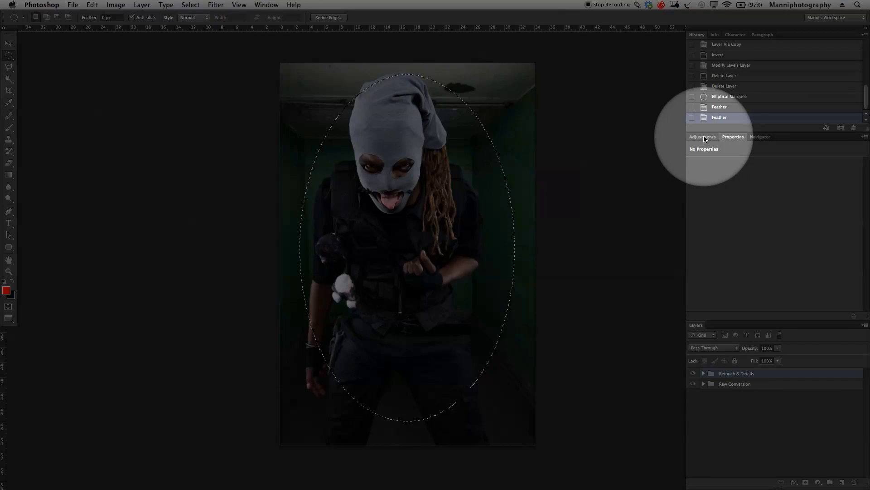
Step: Add a Levels adjustment layer masked by the feathered ellipse and brighten its midtones to 1.29
{"action": "left_click", "coordinate": [702, 137]}
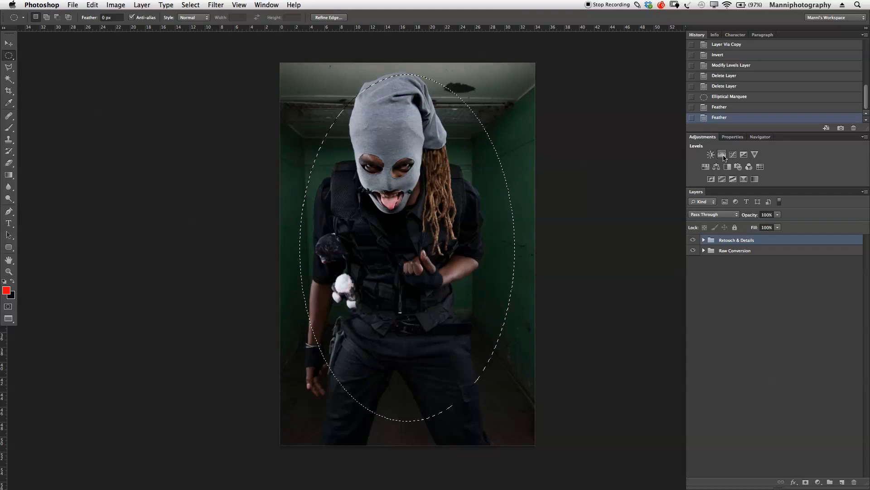
{"action": "left_click", "coordinate": [723, 155]}
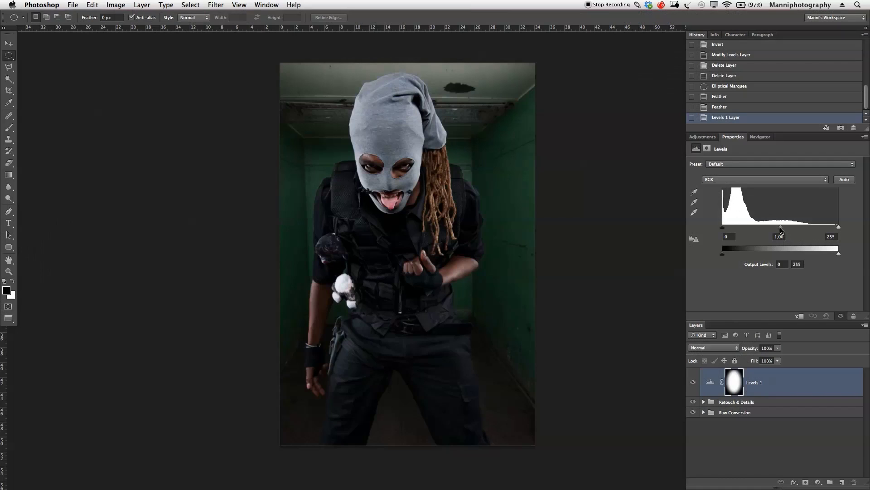
{"action": "left_click_drag", "start_coordinate": [780, 229], "coordinate": [773, 228]}
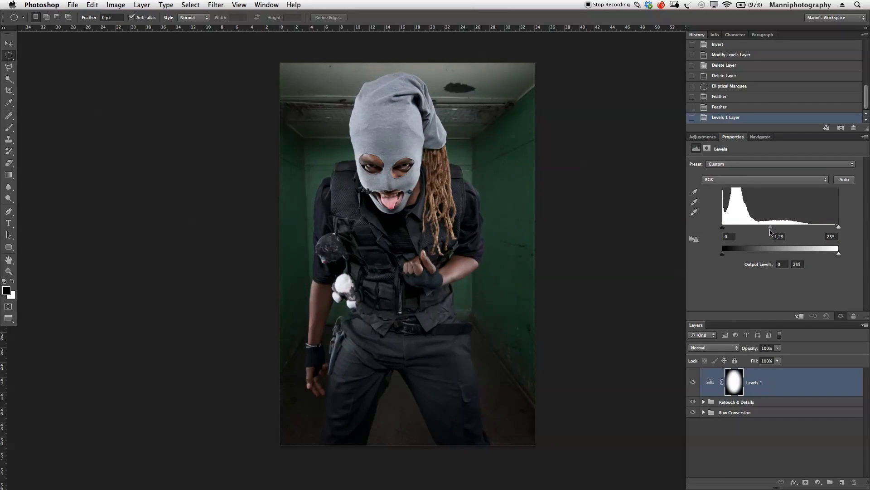
Step: Set the Levels midtones to 1.25 and paint its mask black over the background along the image's left side at 100% brush opacity
{"action": "left_click_drag", "start_coordinate": [772, 232], "coordinate": [772, 231]}
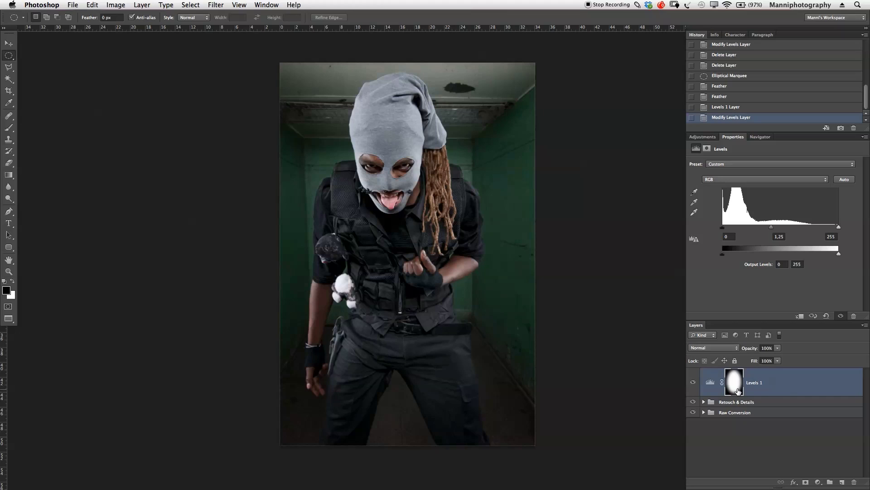
{"action": "key", "text": "b"}
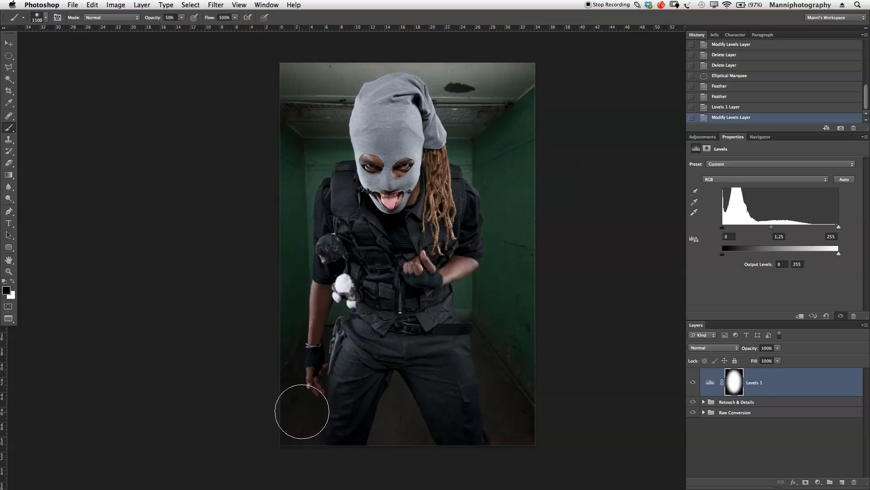
{"action": "mouse_move", "coordinate": [305, 361]}
{"action": "left_mouse_down"}
{"action": "mouse_move", "coordinate": [332, 370]}
{"action": "mouse_move", "coordinate": [340, 451]}
{"action": "left_mouse_up"}
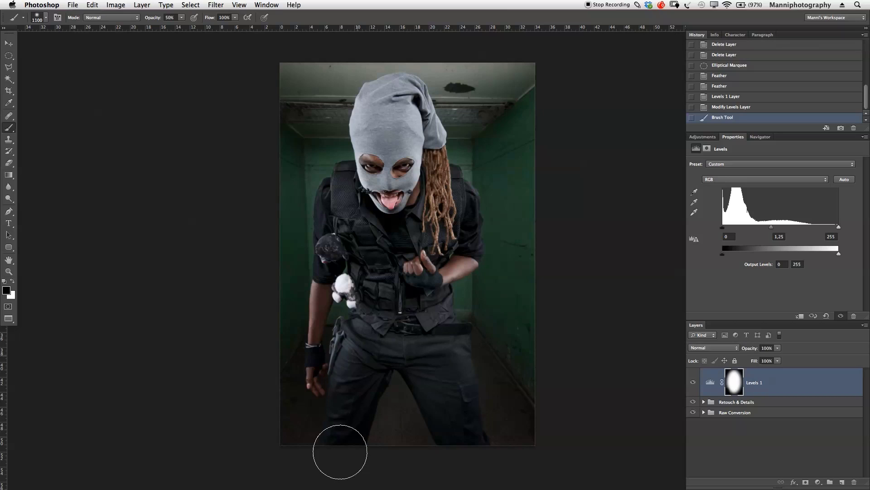
{"action": "key", "text": "super+z"}
{"action": "left_click_drag", "start_coordinate": [289, 86], "coordinate": [167, 36]}
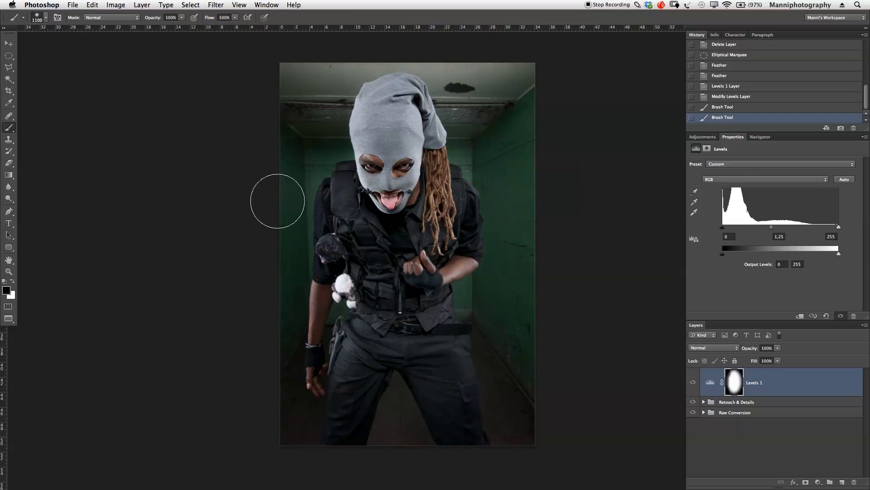
{"action": "mouse_move", "coordinate": [277, 420]}
{"action": "left_mouse_down"}
{"action": "mouse_move", "coordinate": [291, 423]}
{"action": "mouse_move", "coordinate": [287, 321]}
{"action": "mouse_move", "coordinate": [311, 151]}
{"action": "mouse_move", "coordinate": [325, 124]}
{"action": "left_mouse_up"}
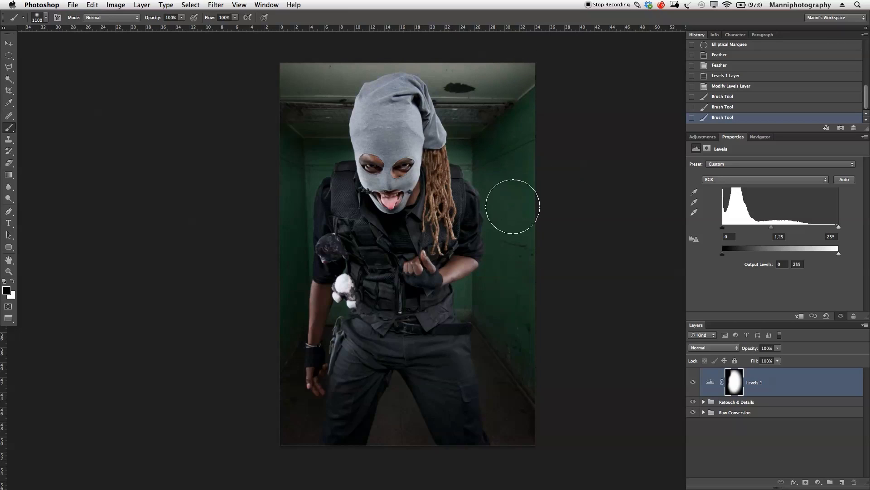
Step: Paint the Levels mask black over the wall and floor to the right of the figure, and touch up the lower-left corner
{"action": "left_click", "coordinate": [512, 245]}
{"action": "left_click", "coordinate": [507, 272]}
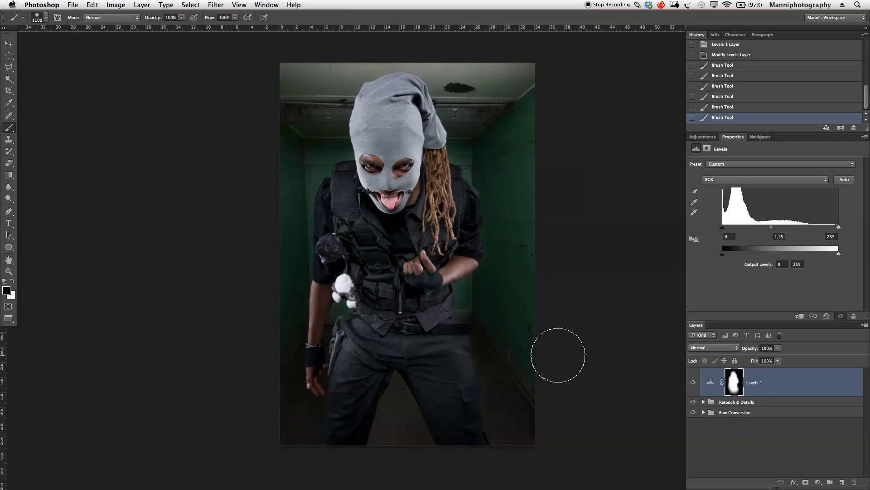
{"action": "left_click", "coordinate": [526, 363]}
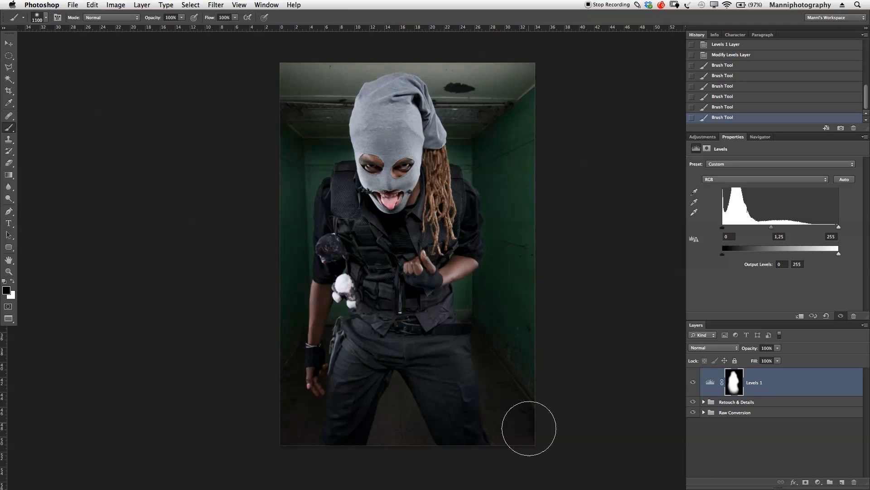
{"action": "left_click_drag", "start_coordinate": [485, 152], "coordinate": [472, 86]}
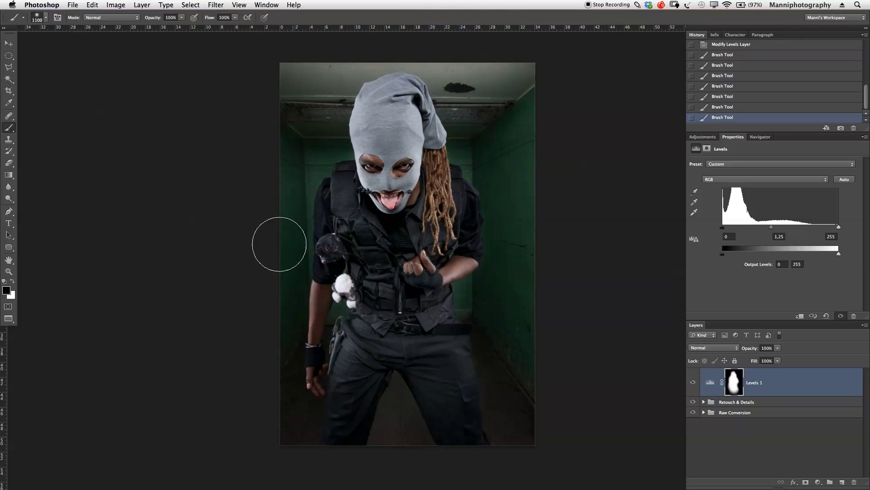
{"action": "left_click", "coordinate": [271, 406]}
Step: Mask out the floor between the legs with a smaller 600 px brush at 50% opacity, and set the Levels midtones to 1.15
{"action": "key", "text": "bracketleft"}
{"action": "key", "text": "bracketleft"}
{"action": "key", "text": "bracketleft"}
{"action": "key", "text": "bracketleft"}
{"action": "key", "text": "bracketleft"}
{"action": "key", "text": "bracketleft"}
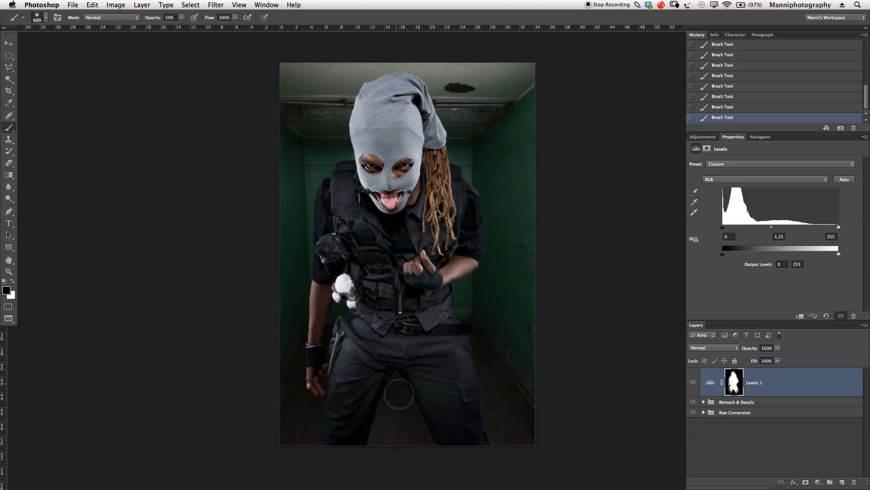
{"action": "key", "text": "bracketright"}
{"action": "key", "text": "bracketright"}
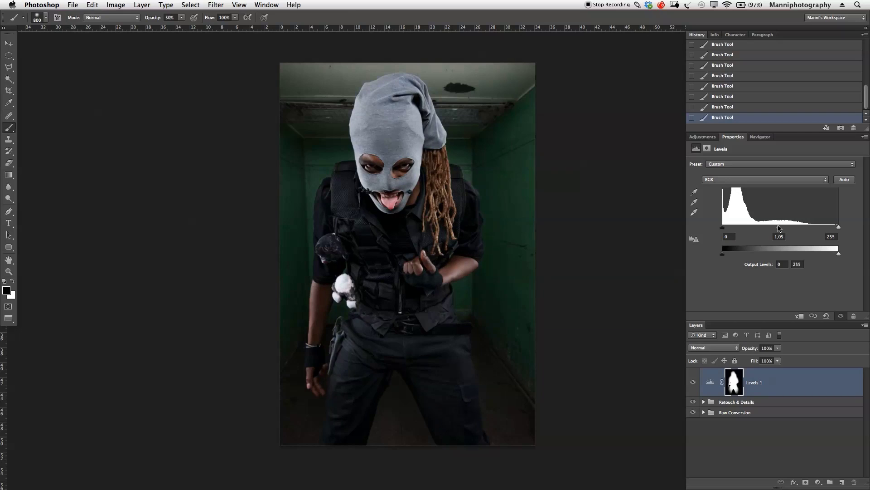
{"action": "left_click", "coordinate": [775, 227]}
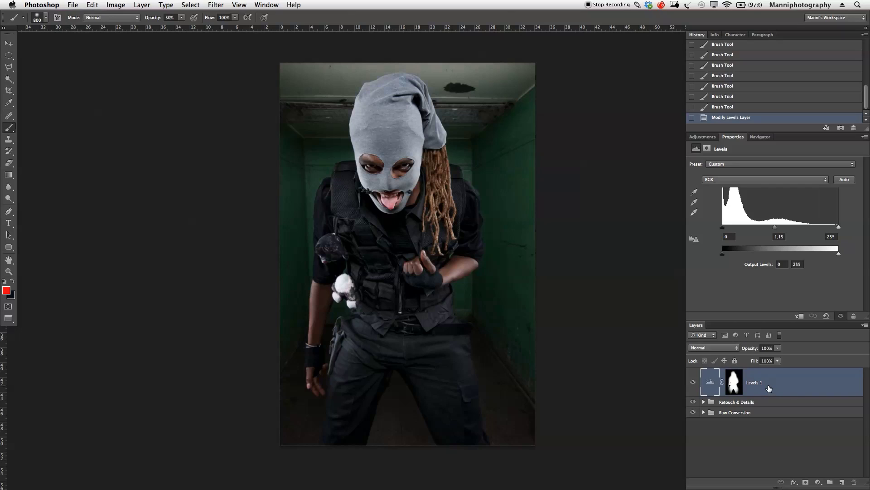
Step: Duplicate the Levels 1 layer and invert the copy's mask so it targets the background
{"action": "key", "text": "ctrl+j"}
{"action": "key", "text": "d"}
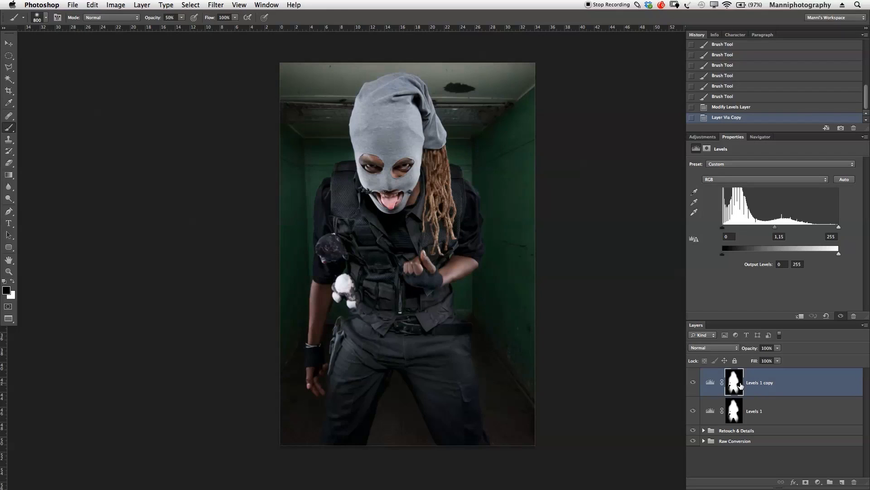
{"action": "left_click_drag", "start_coordinate": [743, 383], "coordinate": [742, 386]}
{"action": "key", "text": "super+i"}
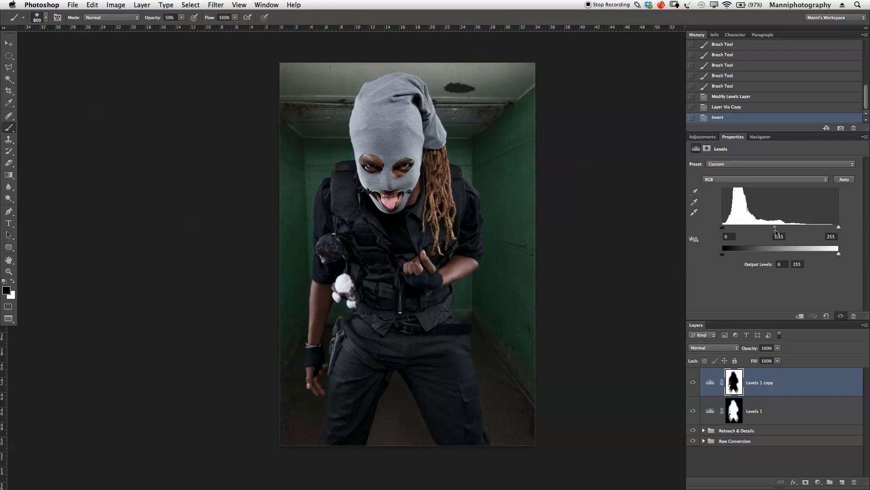
Step: Darken the background by setting the midtones of the Levels 1 copy layer to 0.91
{"action": "left_click_drag", "start_coordinate": [777, 231], "coordinate": [790, 230]}
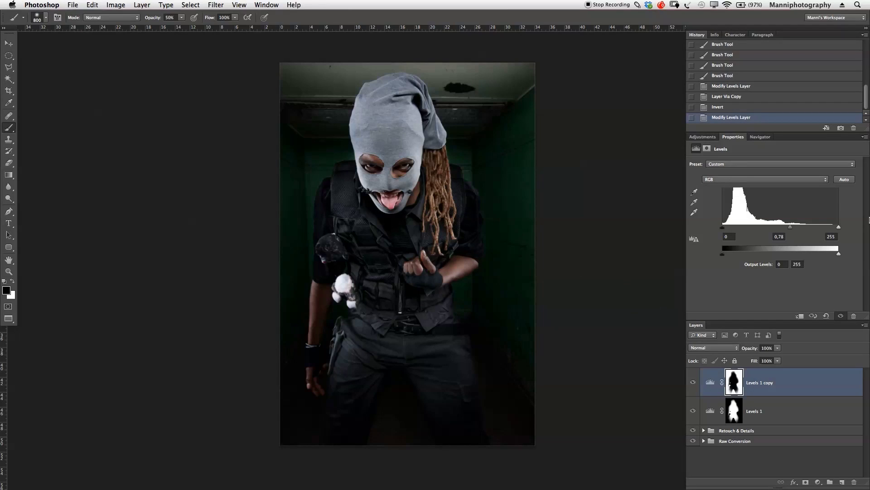
{"action": "left_click_drag", "start_coordinate": [790, 228], "coordinate": [784, 228]}
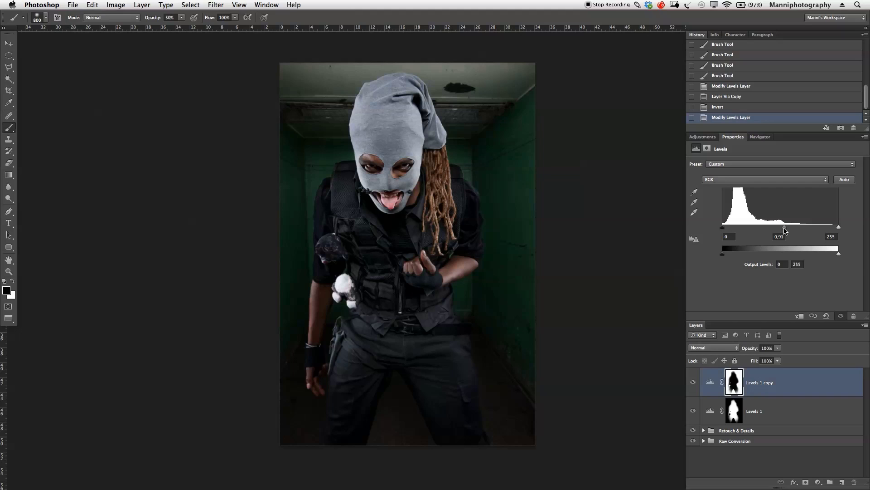
{"action": "left_click_drag", "start_coordinate": [722, 227], "coordinate": [721, 231]}
Step: Set the midtones of the original Levels 1 layer to 1.10
{"action": "left_click", "coordinate": [762, 419]}
{"action": "left_click", "coordinate": [712, 412]}
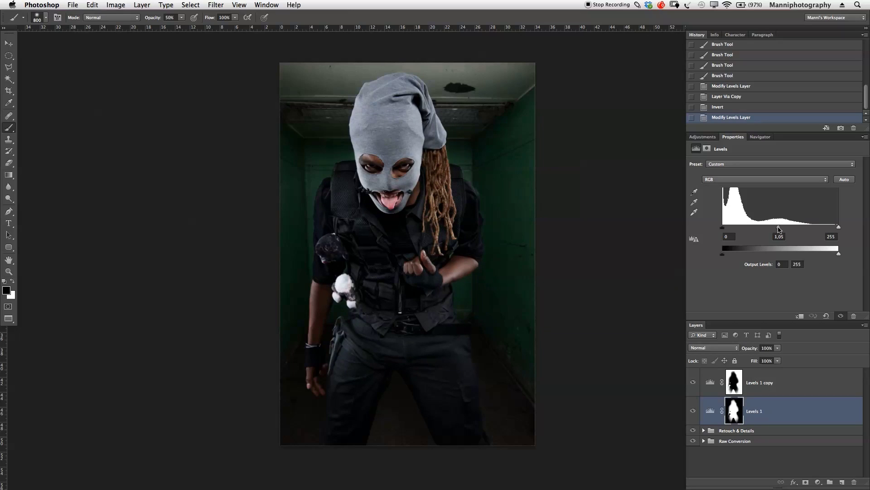
{"action": "left_click_drag", "start_coordinate": [778, 229], "coordinate": [777, 229]}
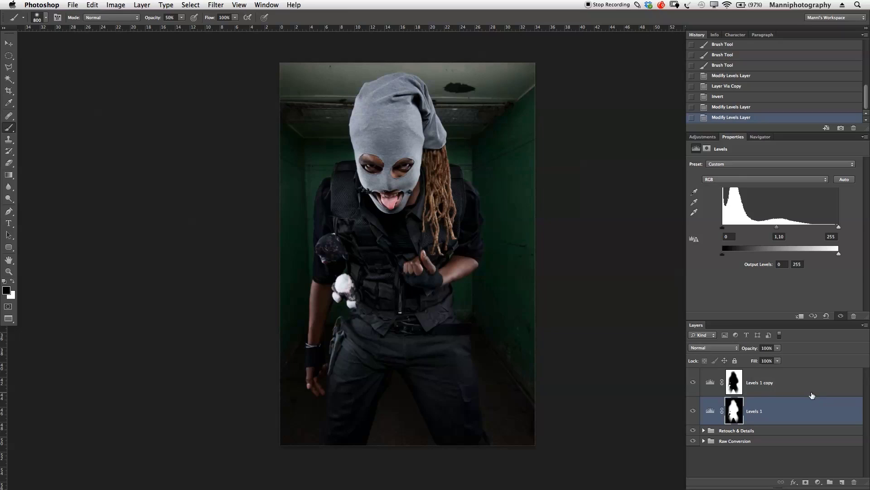
Step: Group the two Levels layers and name the group Light
{"action": "left_click", "coordinate": [813, 391], "text": "shift"}
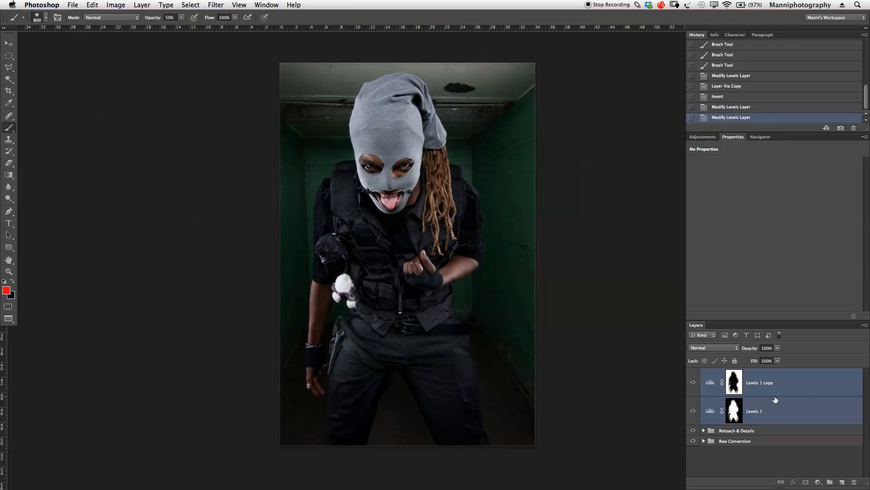
{"action": "key", "text": "super+g"}
{"action": "double_click", "coordinate": [728, 373]}
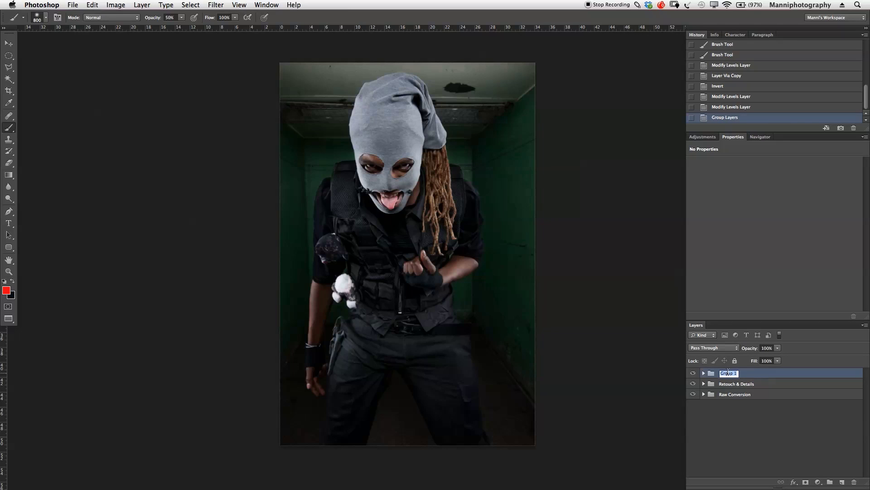
{"action": "type", "text": "Light"}
{"action": "key", "text": "Return"}
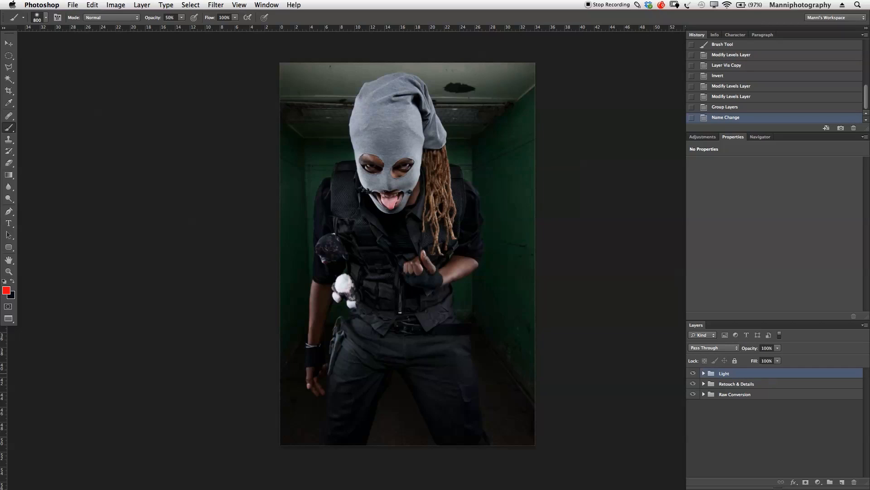
Step: Compare the image before and after the lighting adjustments by toggling the Light group's visibility
{"action": "left_click", "coordinate": [694, 373]}
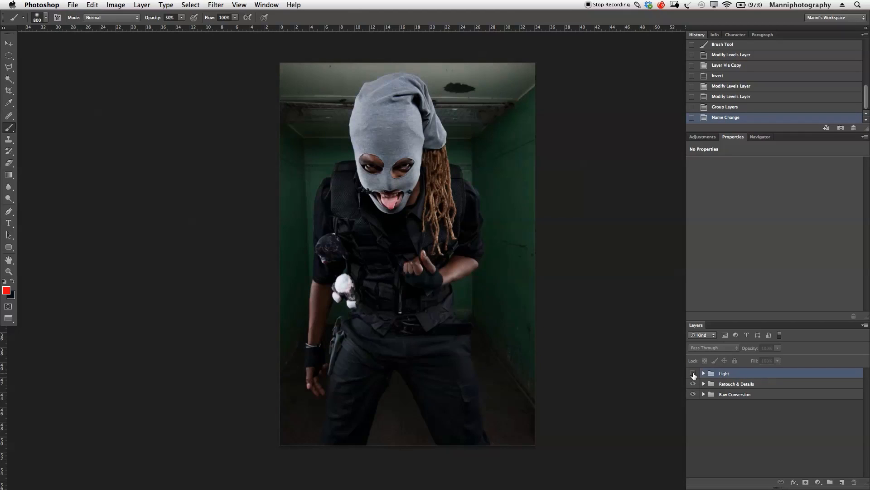
{"action": "left_click", "coordinate": [693, 373]}
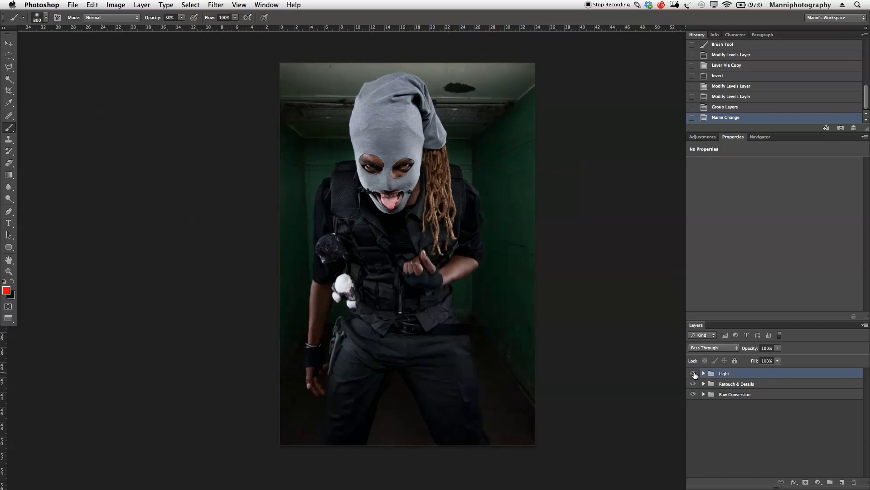
{"action": "left_click", "coordinate": [693, 373]}
{"action": "left_click", "coordinate": [693, 373]}
{"action": "left_click", "coordinate": [693, 373]}
{"action": "left_click", "coordinate": [693, 373]}
{"action": "left_click", "coordinate": [693, 373]}
{"action": "left_click", "coordinate": [693, 373]}
{"action": "left_click", "coordinate": [694, 374]}
{"action": "left_click", "coordinate": [694, 373]}
{"action": "left_click", "coordinate": [694, 374]}
{"action": "left_click", "coordinate": [694, 373]}
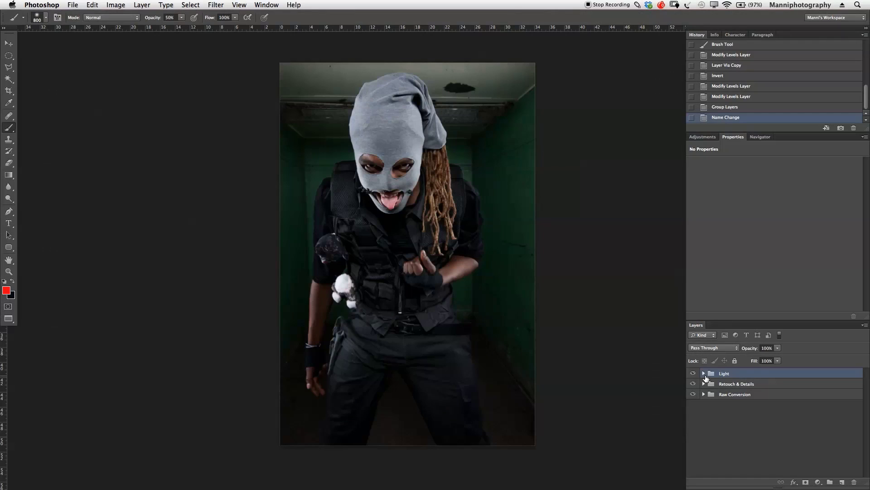
{"action": "left_click", "coordinate": [693, 374]}
{"action": "left_click", "coordinate": [693, 373]}
Step: Paint the lower legs white on the Levels 1 mask at 100% brush opacity, and match the leg area on the Levels 1 copy mask
{"action": "left_click", "coordinate": [703, 373]}
{"action": "left_click", "coordinate": [747, 426]}
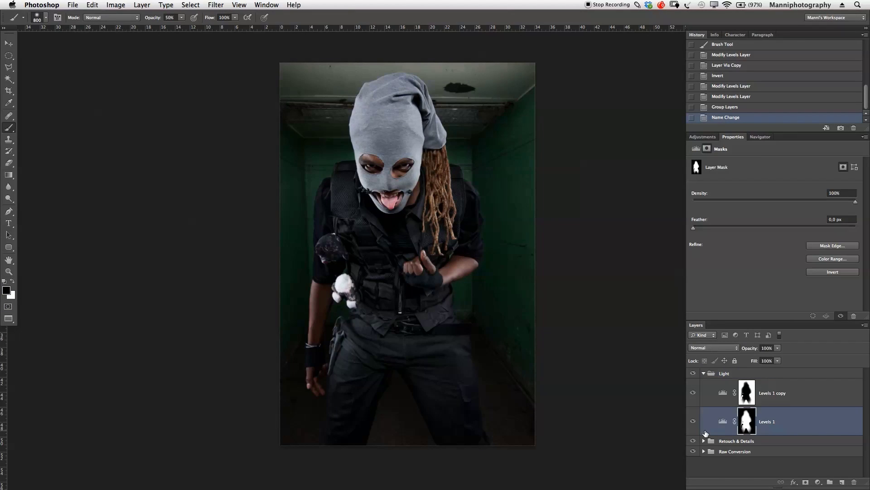
{"action": "left_click", "coordinate": [694, 421]}
{"action": "left_click", "coordinate": [694, 422]}
{"action": "left_click", "coordinate": [13, 281]}
{"action": "left_click_drag", "start_coordinate": [153, 18], "coordinate": [173, 17]}
{"action": "mouse_move", "coordinate": [347, 422]}
{"action": "left_mouse_down"}
{"action": "mouse_move", "coordinate": [342, 459]}
{"action": "mouse_move", "coordinate": [346, 436]}
{"action": "mouse_move", "coordinate": [460, 412]}
{"action": "mouse_move", "coordinate": [458, 427]}
{"action": "mouse_move", "coordinate": [458, 408]}
{"action": "mouse_move", "coordinate": [462, 457]}
{"action": "left_mouse_up"}
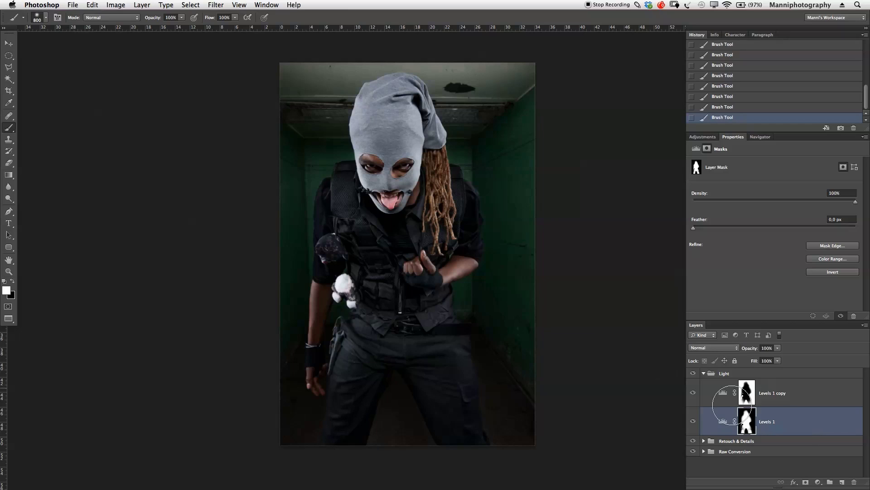
Step: Collapse the Light group and check its refined effect by hiding and showing it
{"action": "left_click", "coordinate": [704, 373]}
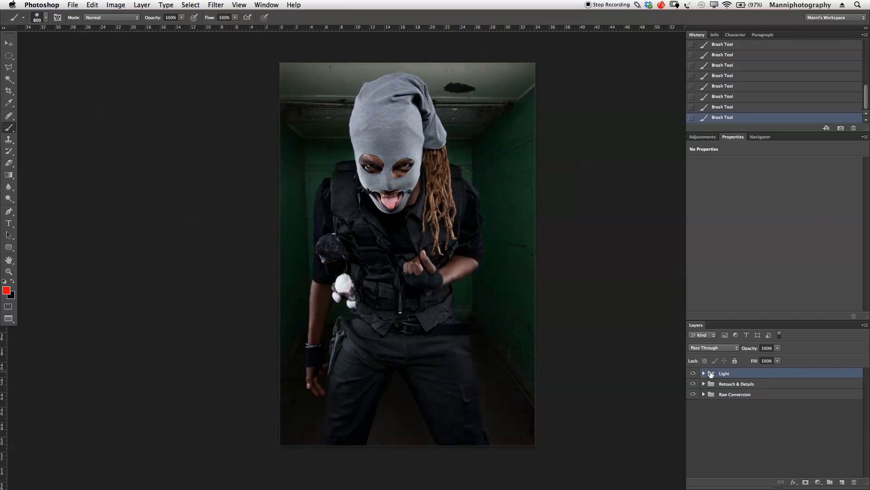
{"action": "left_click", "coordinate": [692, 374]}
{"action": "left_click", "coordinate": [693, 374]}
{"action": "left_click", "coordinate": [692, 374]}
{"action": "left_click", "coordinate": [692, 374]}
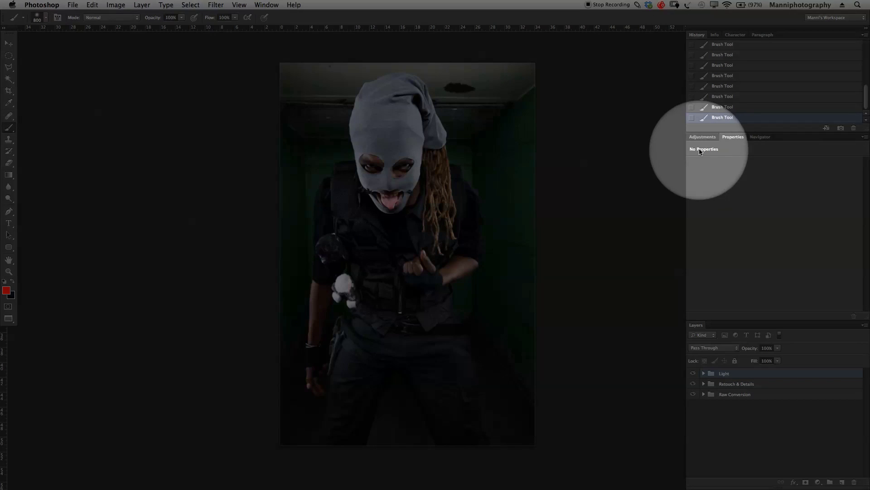
Step: Add a Selective Color adjustment layer and set the Neutrals to cyan -1, magenta +3 and black -3
{"action": "left_click", "coordinate": [704, 137]}
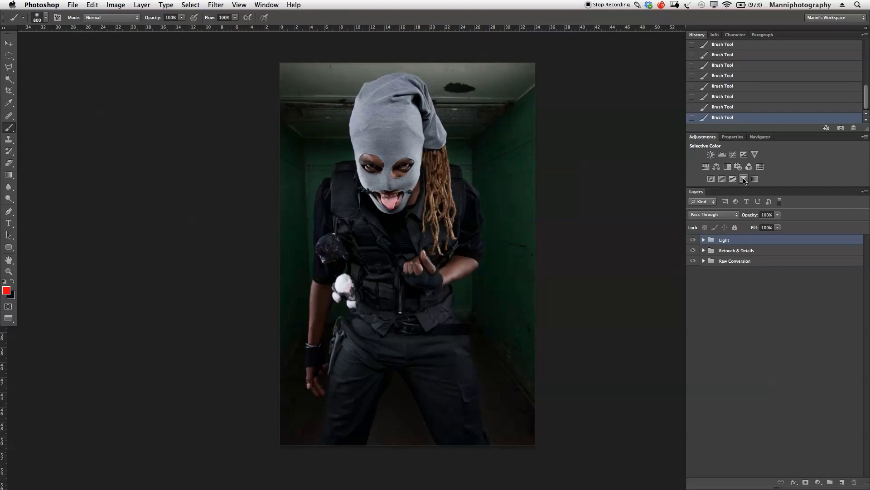
{"action": "left_click", "coordinate": [744, 179]}
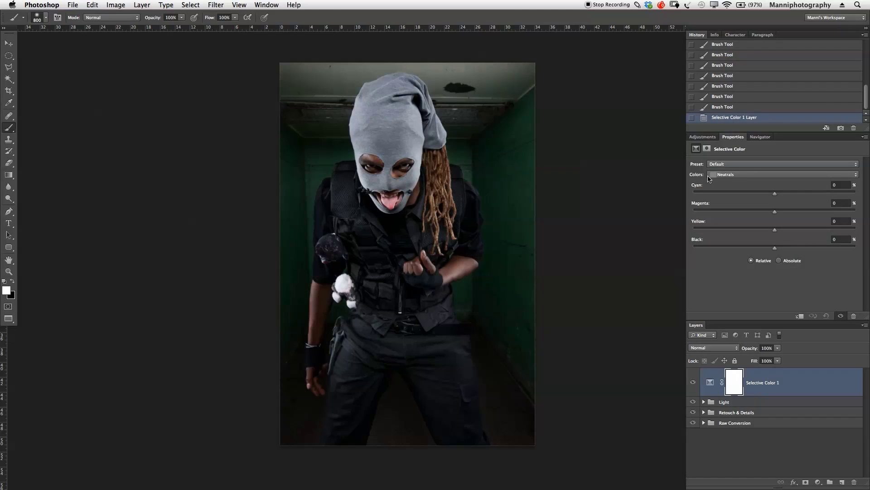
{"action": "left_click", "coordinate": [728, 175]}
{"action": "left_click", "coordinate": [728, 175]}
{"action": "left_click_drag", "start_coordinate": [776, 195], "coordinate": [776, 195]}
{"action": "left_click_drag", "start_coordinate": [775, 195], "coordinate": [777, 212]}
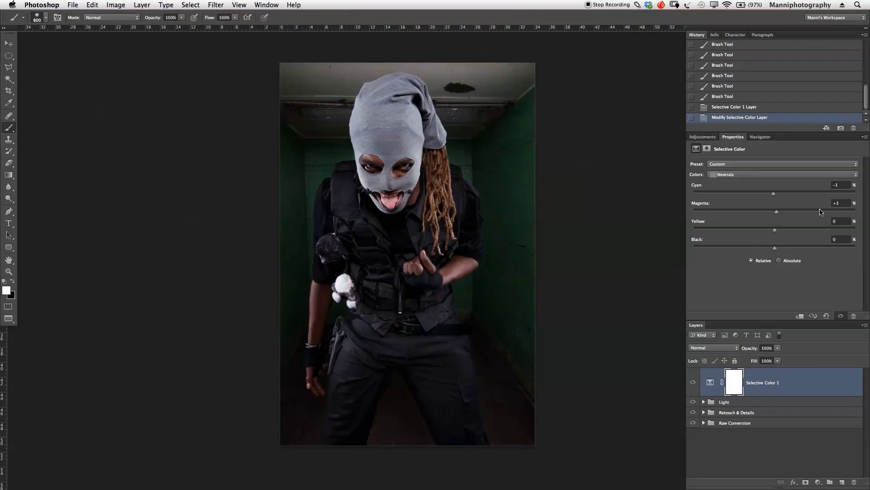
{"action": "left_click_drag", "start_coordinate": [775, 230], "coordinate": [777, 231]}
Step: Add a Hue/Saturation adjustment layer and set the saturation of the Reds to -13
{"action": "left_click", "coordinate": [701, 136]}
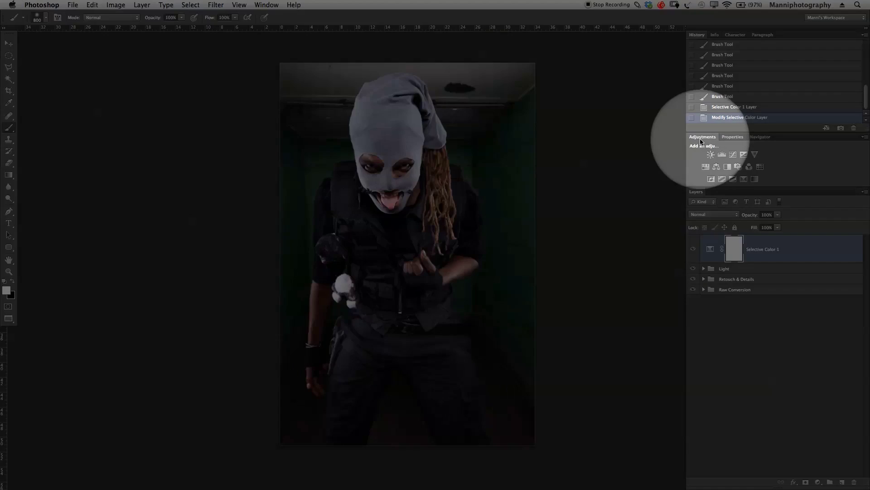
{"action": "left_click", "coordinate": [705, 166]}
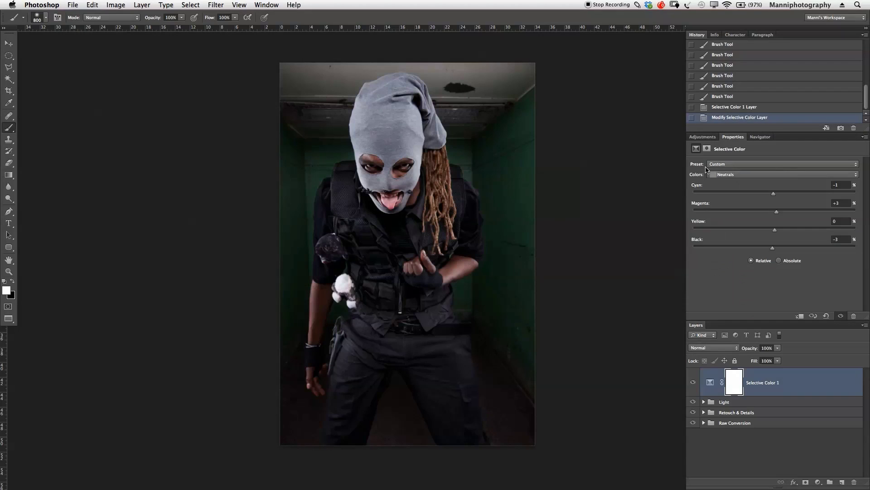
{"action": "left_click", "coordinate": [723, 175]}
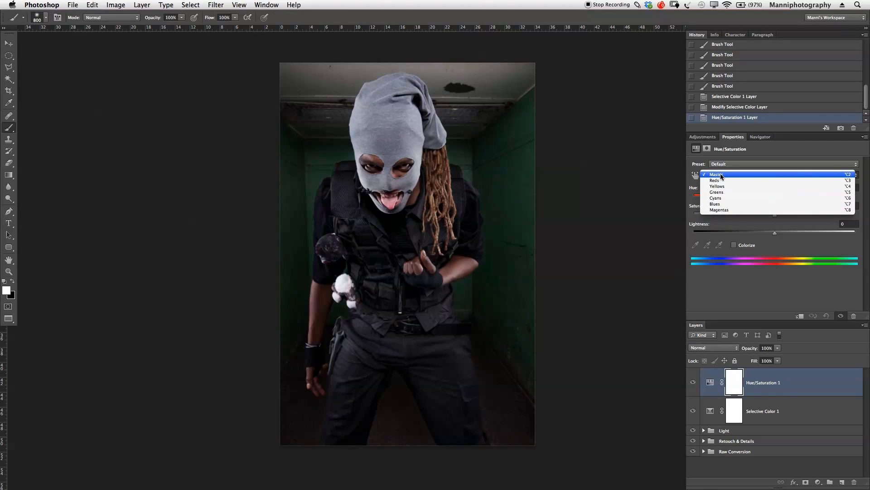
{"action": "left_click", "coordinate": [720, 182]}
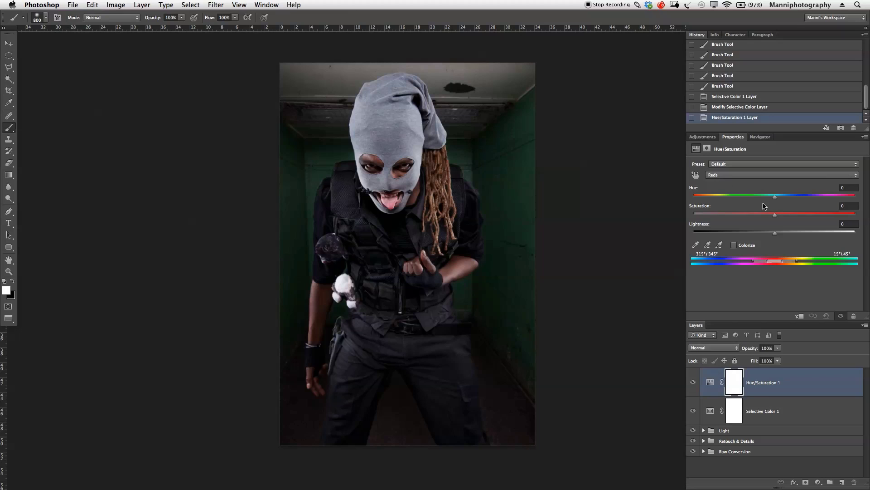
{"action": "left_click_drag", "start_coordinate": [775, 215], "coordinate": [763, 220]}
{"action": "left_click_drag", "start_coordinate": [765, 220], "coordinate": [763, 220]}
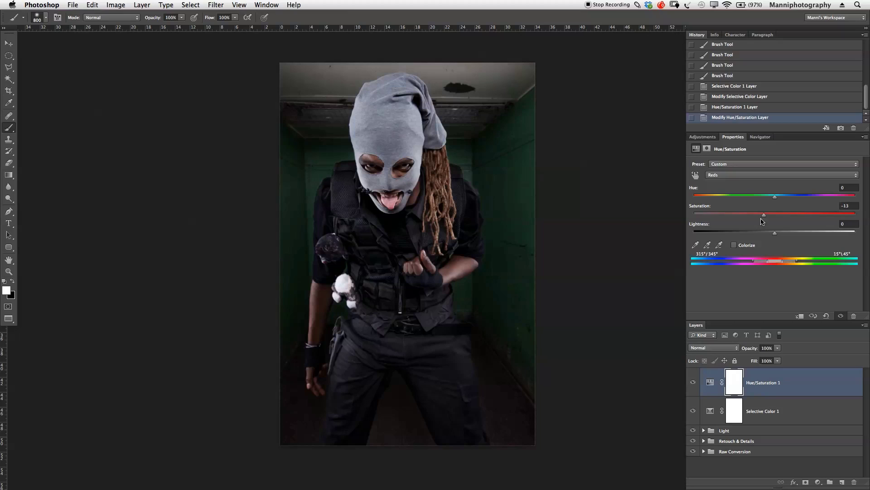
Step: Set the Hue/Saturation layer's saturation to -6 for the Reds and -11 for Master, and compare the image without it
{"action": "left_click", "coordinate": [715, 175]}
{"action": "left_click", "coordinate": [716, 168]}
{"action": "left_click_drag", "start_coordinate": [774, 218], "coordinate": [751, 218]}
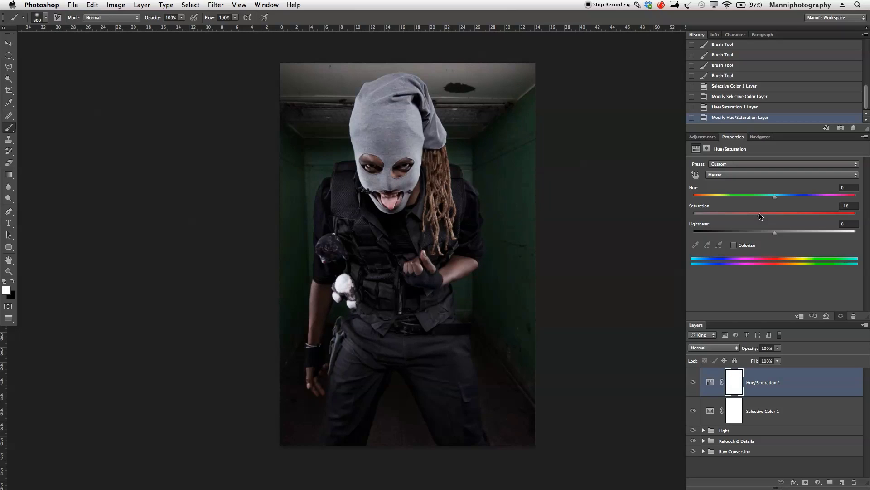
{"action": "left_click", "coordinate": [742, 174]}
{"action": "left_click", "coordinate": [742, 180]}
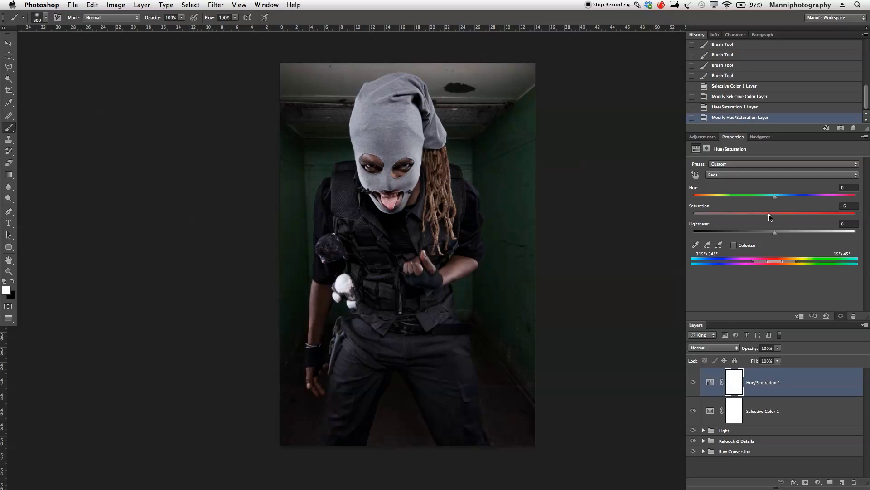
{"action": "left_click", "coordinate": [745, 176]}
{"action": "left_click", "coordinate": [733, 165]}
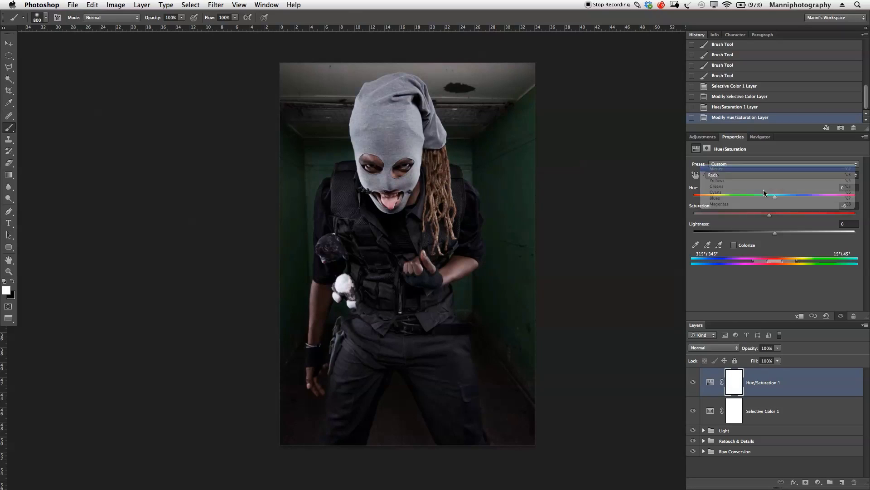
{"action": "left_click_drag", "start_coordinate": [761, 218], "coordinate": [762, 218]}
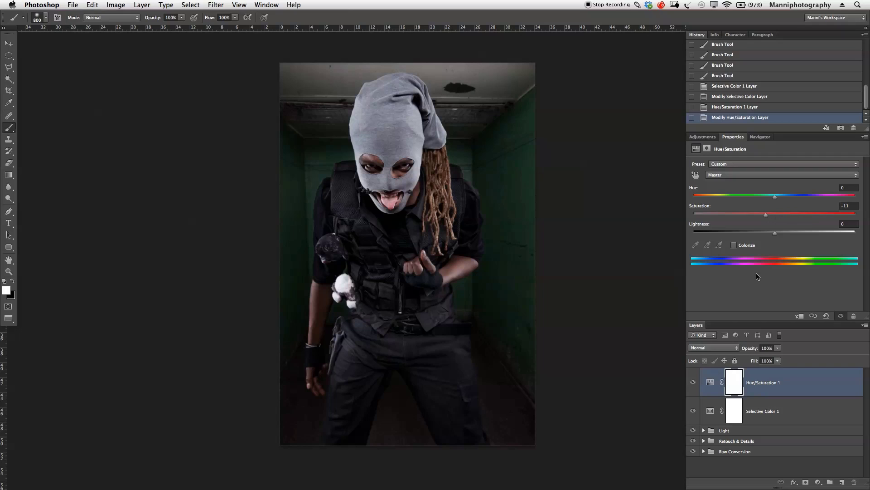
{"action": "left_click", "coordinate": [693, 383]}
{"action": "left_click", "coordinate": [693, 383]}
{"action": "left_click", "coordinate": [693, 383]}
Step: Group the Hue/Saturation 1 and Selective Color 1 layers and name the group Color
{"action": "left_click", "coordinate": [810, 413], "text": "shift"}
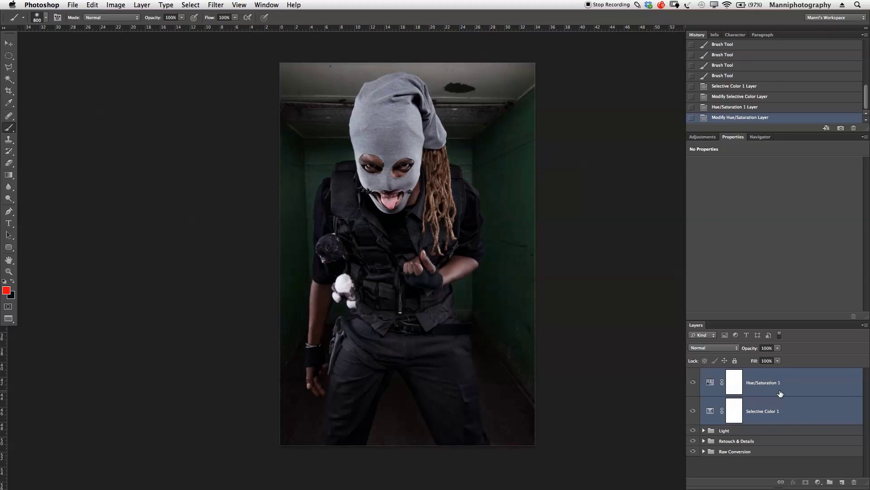
{"action": "key", "text": "super+g"}
{"action": "double_click", "coordinate": [728, 373]}
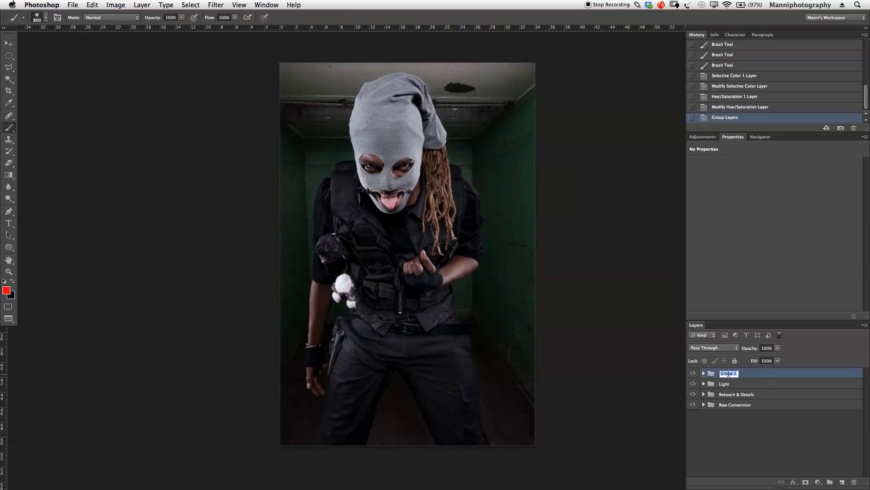
{"action": "type", "text": "Color"}
{"action": "key", "text": "Return"}
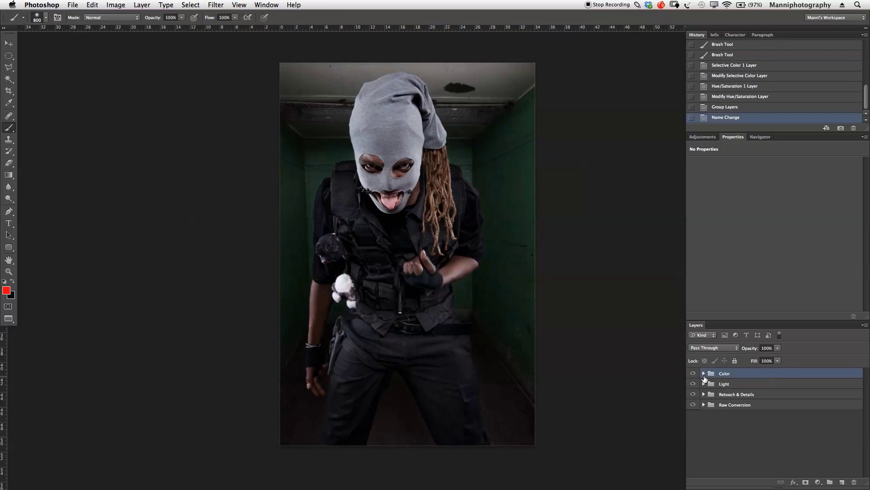
Step: Add a Black & White adjustment layer above Hue/Saturation 1 inside the Color group, using the Blue Filter preset
{"action": "left_click", "coordinate": [704, 373]}
{"action": "left_click", "coordinate": [785, 390]}
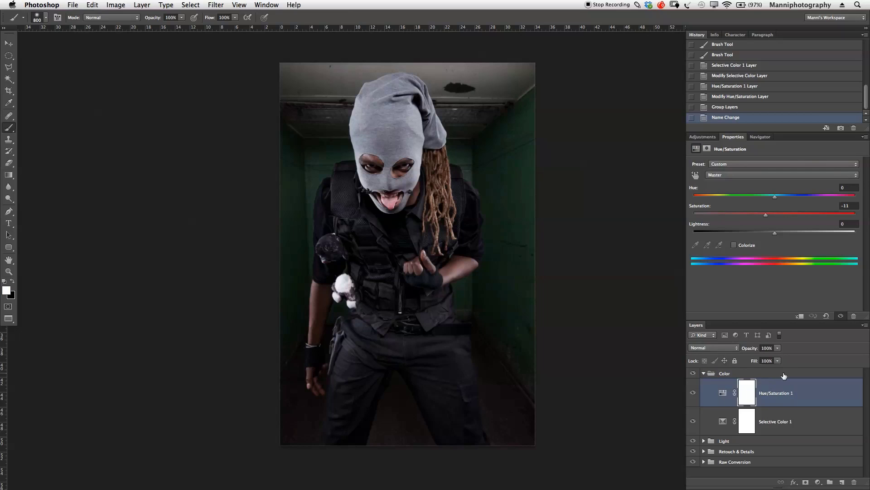
{"action": "left_click", "coordinate": [703, 137]}
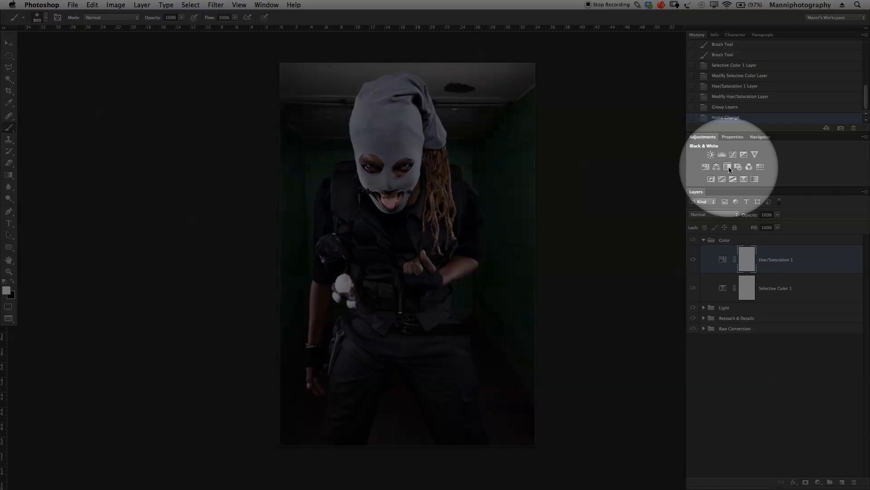
{"action": "left_click", "coordinate": [728, 167]}
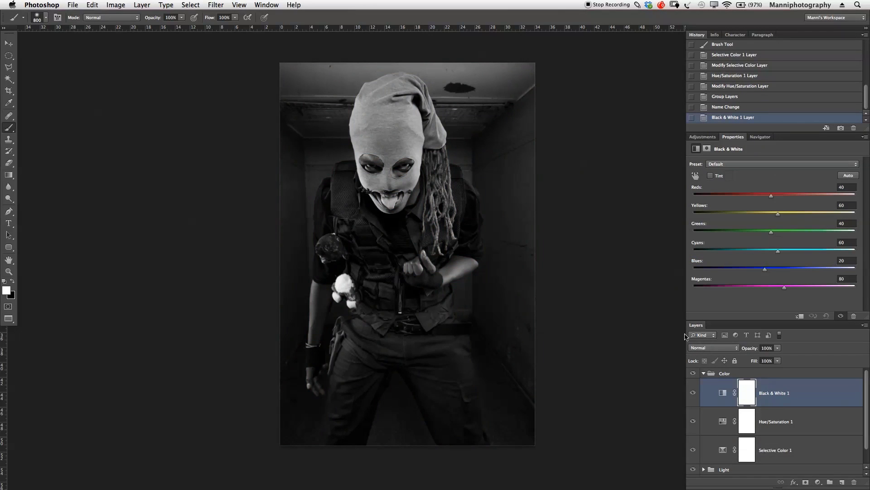
{"action": "left_click_drag", "start_coordinate": [789, 321], "coordinate": [796, 298]}
{"action": "left_click_drag", "start_coordinate": [800, 132], "coordinate": [800, 94]}
{"action": "left_click", "coordinate": [746, 125]}
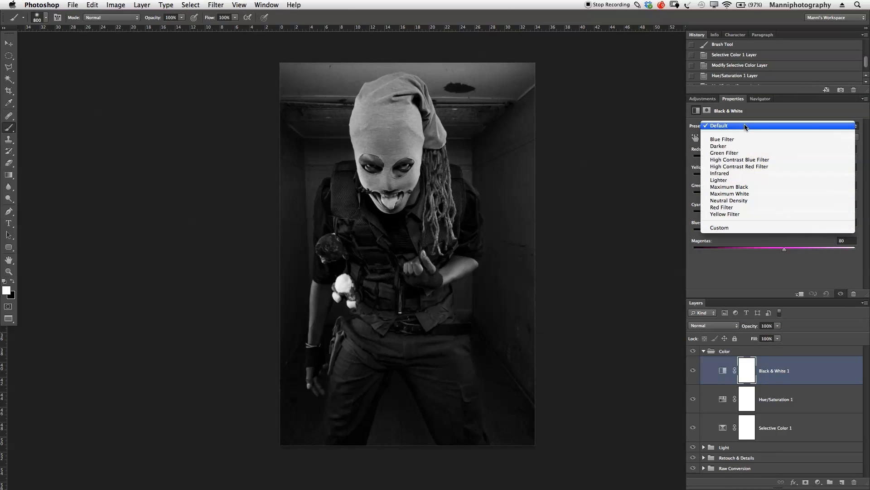
{"action": "left_click", "coordinate": [727, 139]}
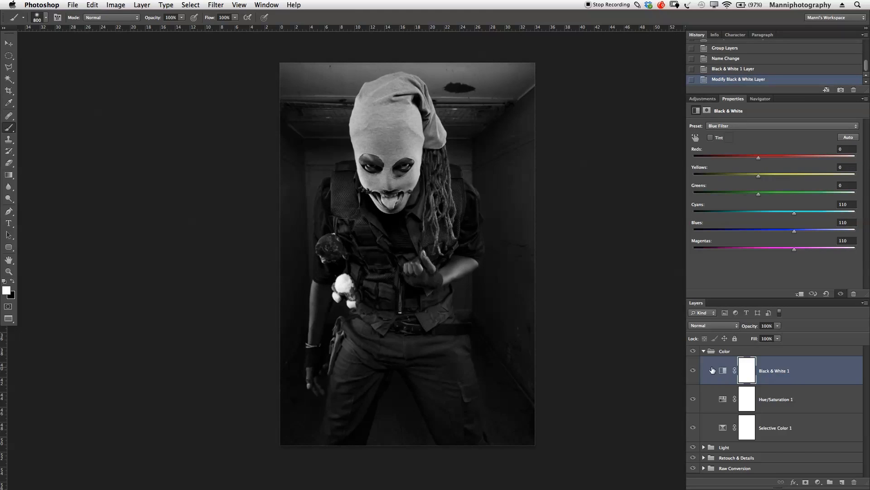
Step: Set the Black & White layer to Soft Light blending at 11% opacity
{"action": "left_click", "coordinate": [717, 328]}
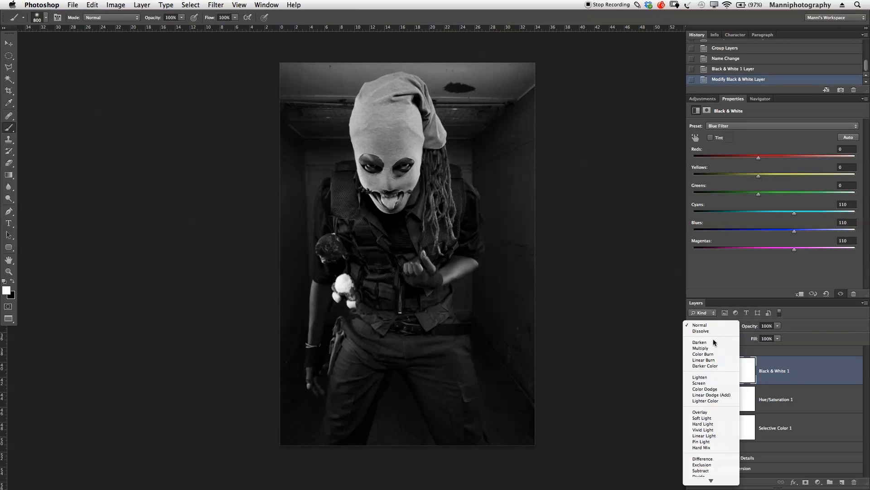
{"action": "left_click", "coordinate": [705, 419]}
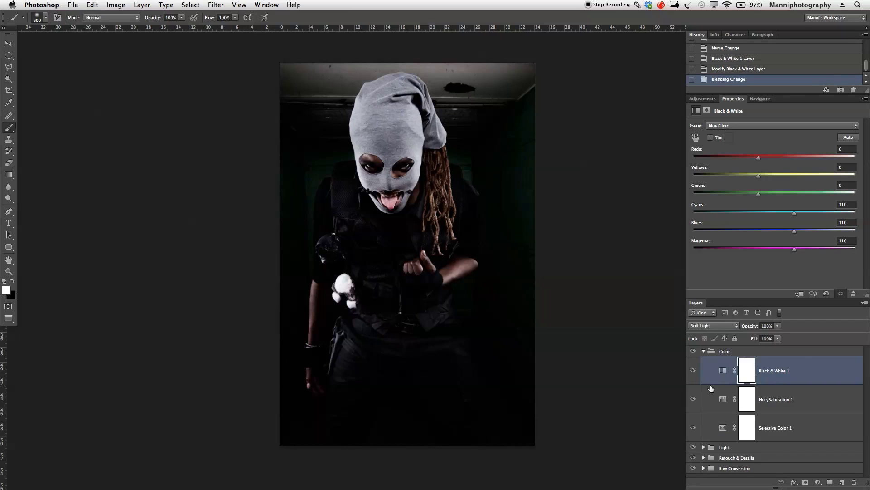
{"action": "left_click_drag", "start_coordinate": [751, 328], "coordinate": [712, 330]}
Step: Check the Black & White layer's effect by repeatedly hiding and showing it, and collapse the Color group
{"action": "left_click", "coordinate": [693, 371]}
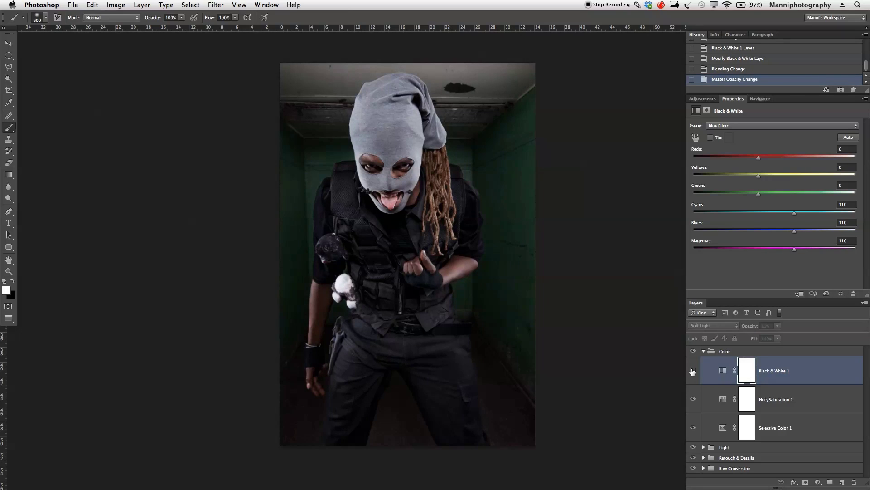
{"action": "left_click", "coordinate": [693, 372]}
{"action": "left_click", "coordinate": [693, 372]}
{"action": "left_click", "coordinate": [693, 372]}
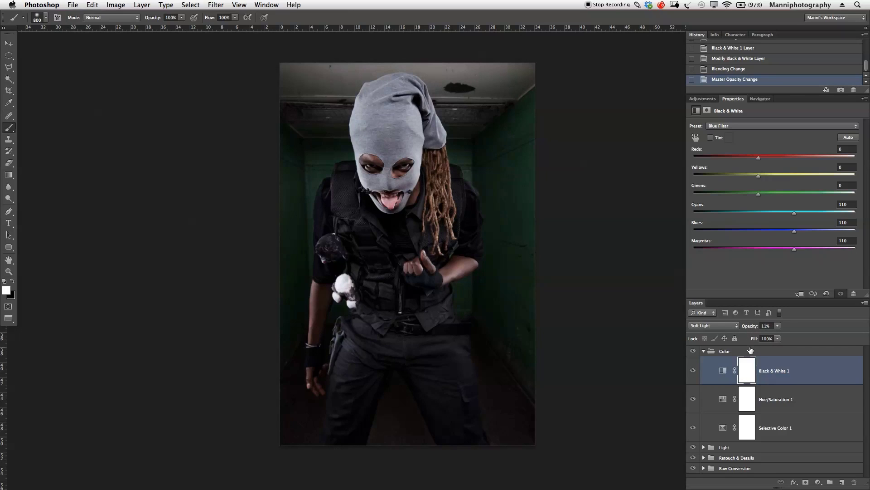
{"action": "left_click", "coordinate": [695, 371]}
{"action": "left_click", "coordinate": [695, 371]}
{"action": "left_click", "coordinate": [695, 372]}
{"action": "left_click", "coordinate": [695, 372]}
{"action": "left_click", "coordinate": [695, 372]}
{"action": "left_click", "coordinate": [695, 373]}
{"action": "left_click", "coordinate": [704, 352]}
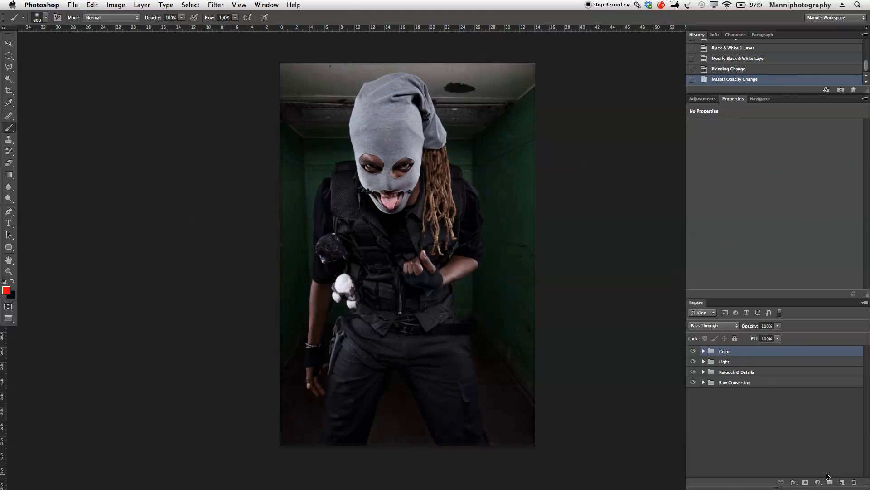
Step: Create a new layer above the Color group and fill the whole canvas with 50% Gray in Normal mode at 100% opacity
{"action": "left_click", "coordinate": [842, 481]}
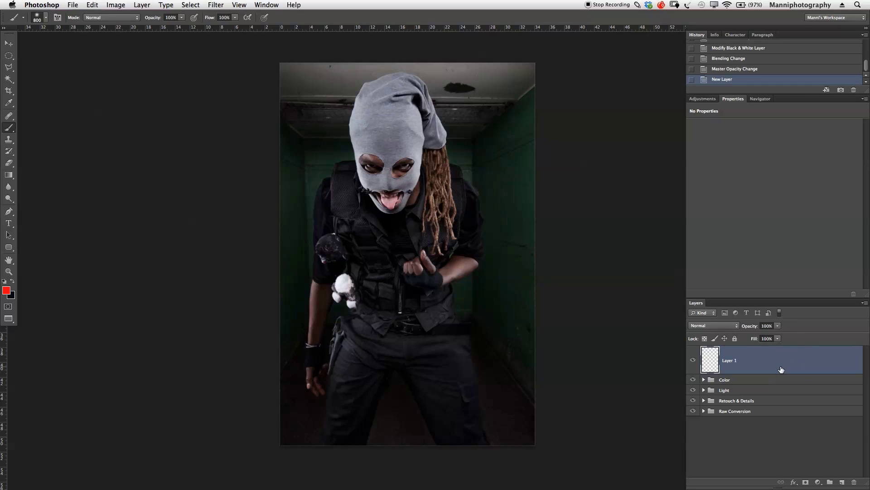
{"action": "key", "text": "ctrl+a"}
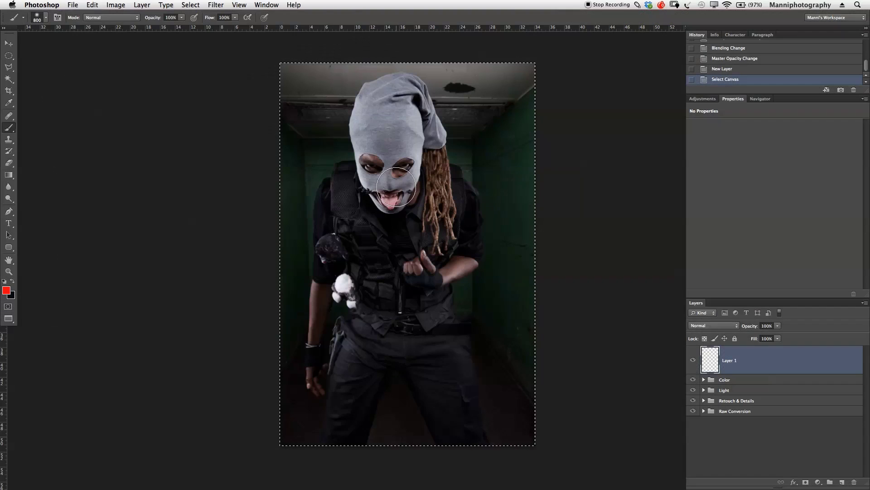
{"action": "key", "text": "m"}
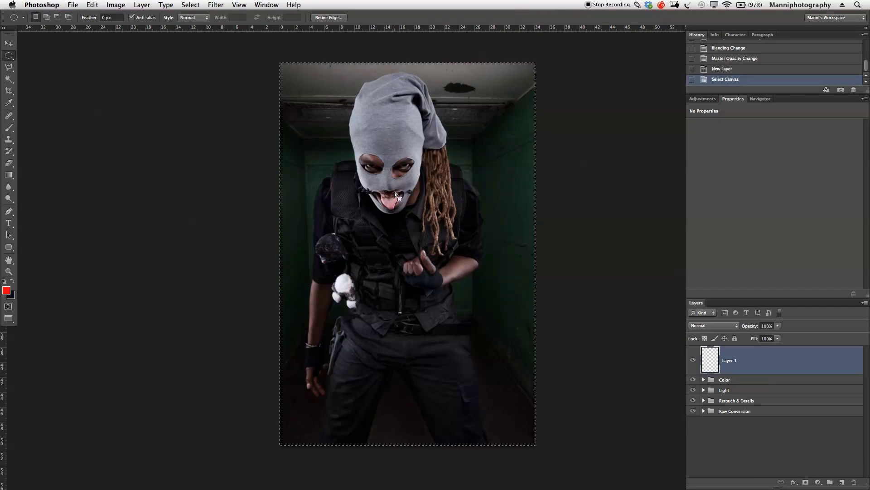
{"action": "right_click", "coordinate": [394, 178]}
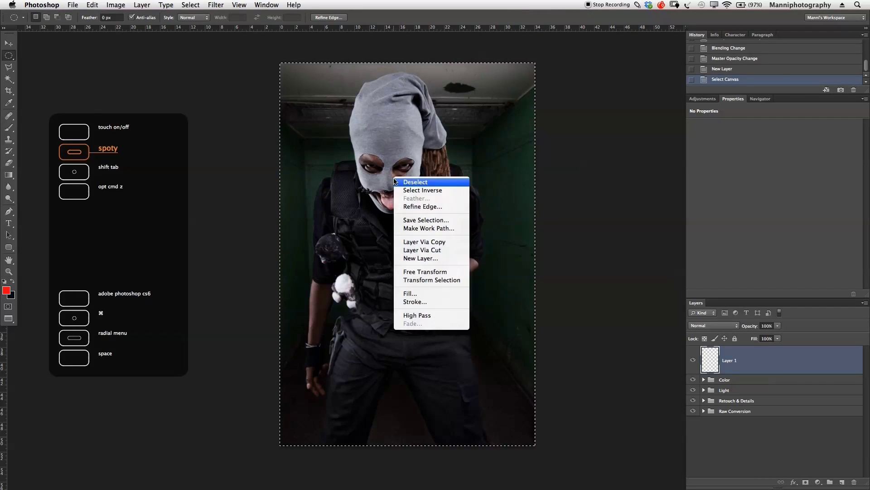
{"action": "left_click", "coordinate": [413, 294]}
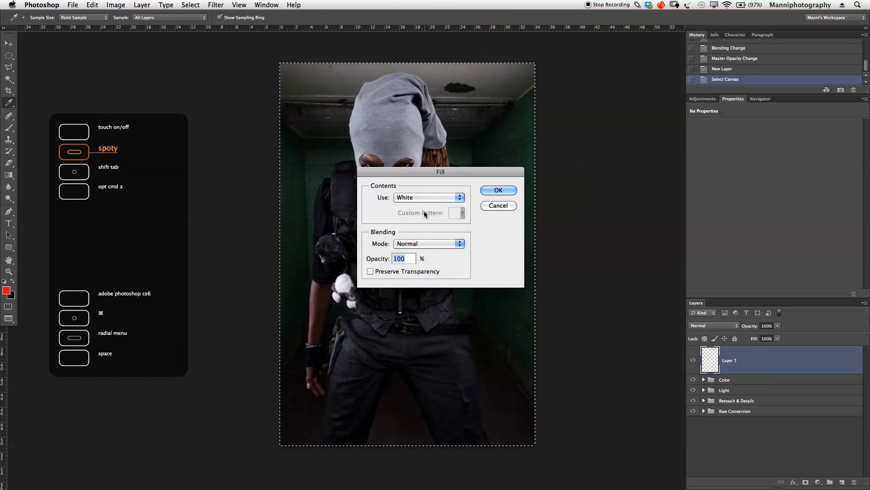
{"action": "left_click", "coordinate": [426, 198]}
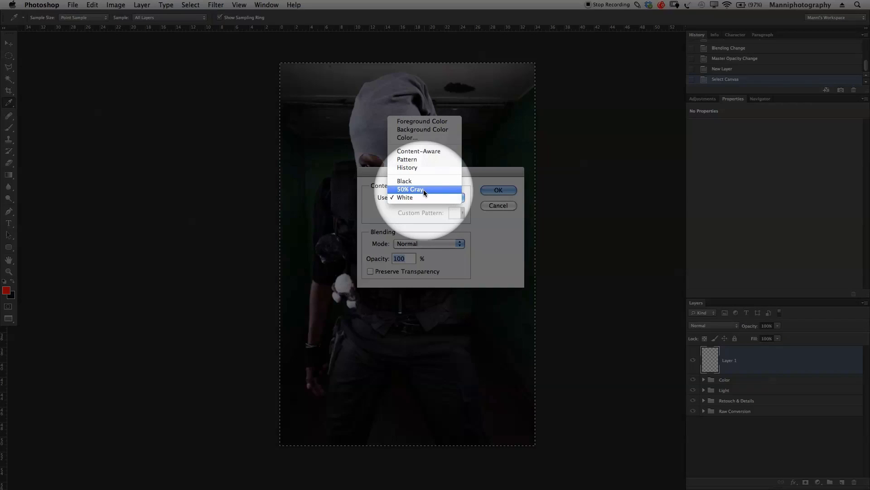
{"action": "left_click", "coordinate": [424, 189]}
{"action": "left_click", "coordinate": [405, 245]}
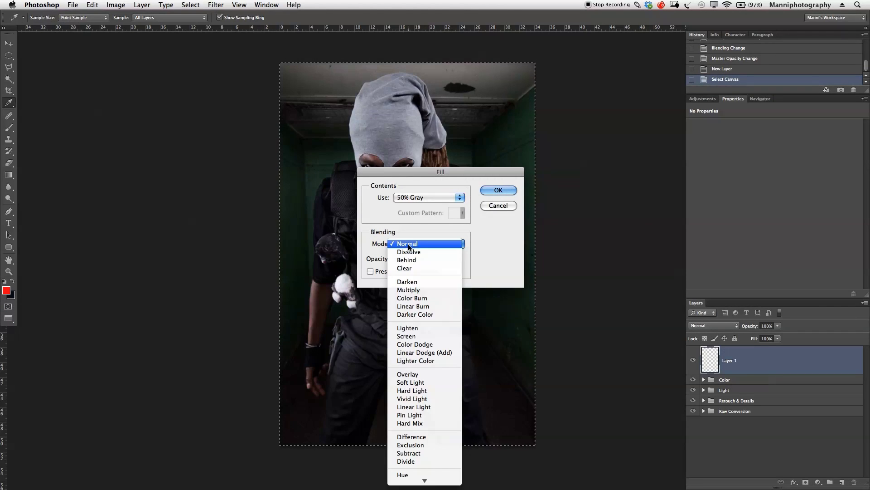
{"action": "left_click", "coordinate": [410, 382]}
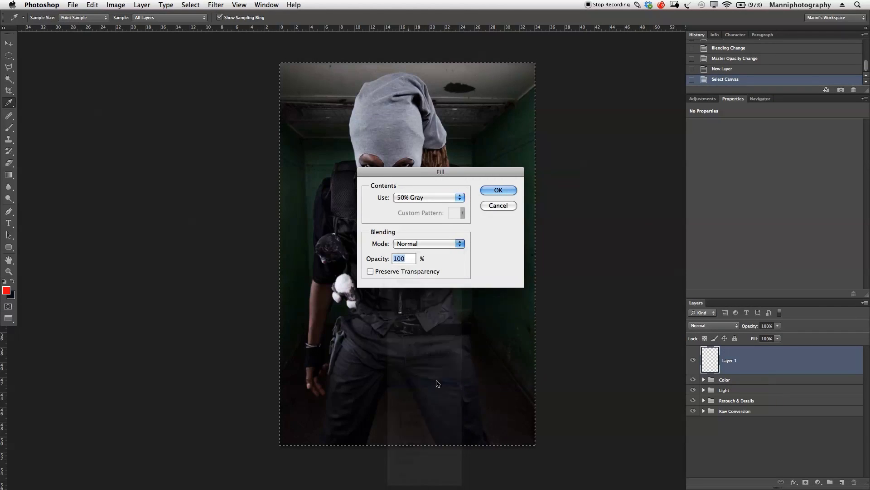
{"action": "left_click", "coordinate": [491, 190]}
{"action": "key", "text": "m"}
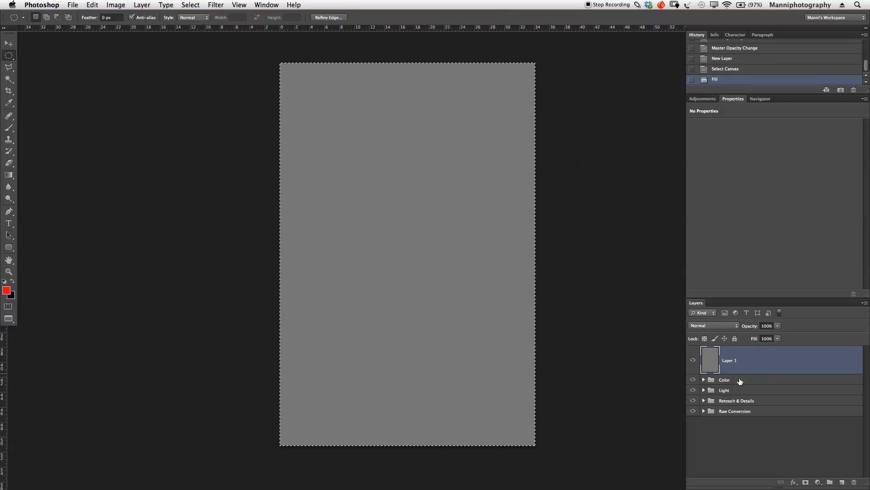
Step: Rename the gray layer Soft, remove the selection, and duplicate the layer with the name Hard
{"action": "double_click", "coordinate": [727, 362]}
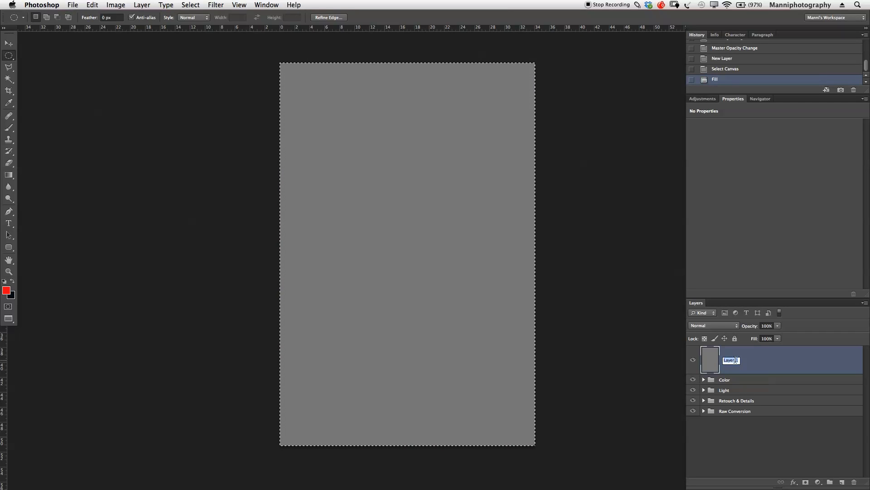
{"action": "type", "text": "Soft"}
{"action": "key", "text": "Return"}
{"action": "key", "text": "super+d"}
{"action": "key", "text": "super+j"}
{"action": "double_click", "coordinate": [727, 360]}
{"action": "type", "text": "Hard"}
{"action": "key", "text": "Return"}
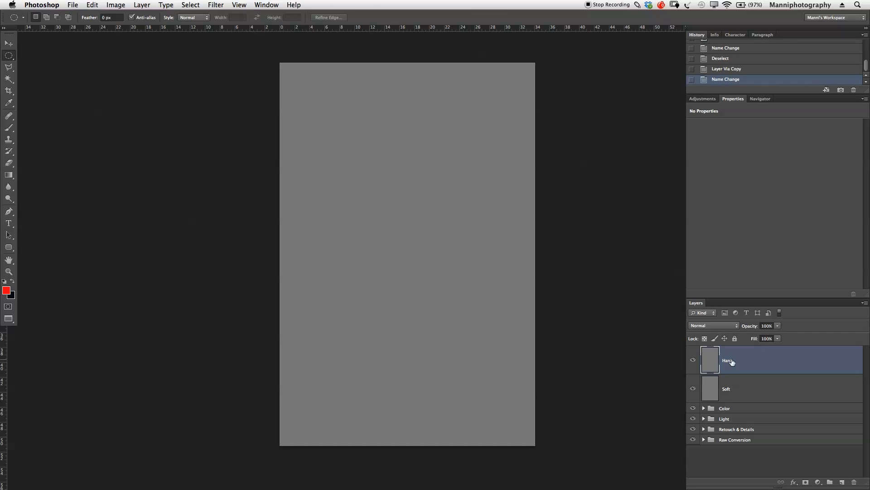
Step: Set the Hard layer's blend mode to Overlay and the Soft layer's blend mode to Soft Light
{"action": "left_click", "coordinate": [719, 325]}
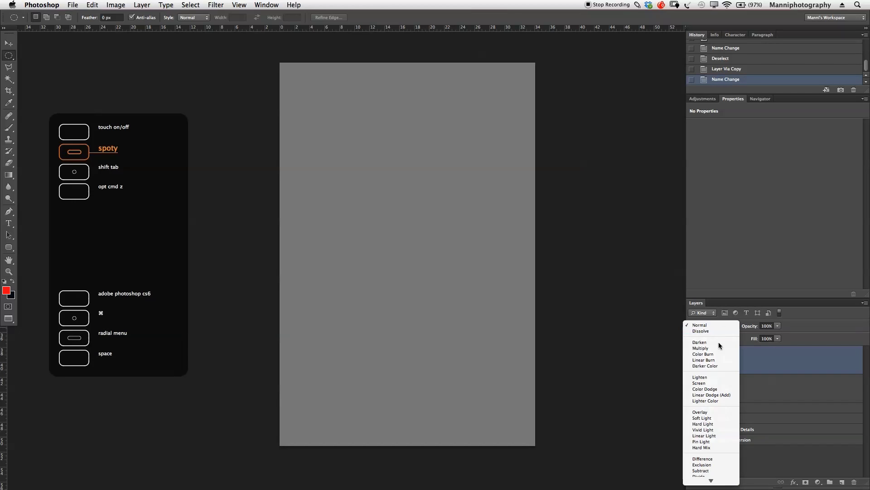
{"action": "left_click", "coordinate": [706, 413]}
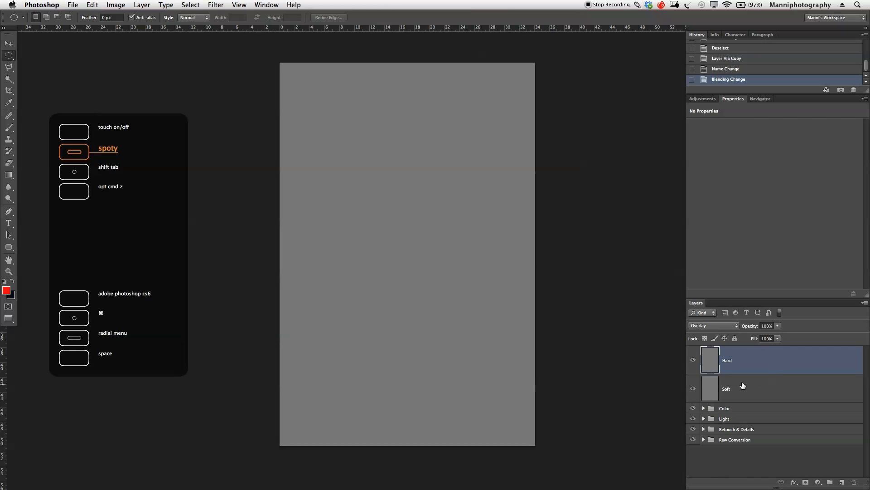
{"action": "left_click", "coordinate": [744, 385]}
{"action": "left_click", "coordinate": [721, 327]}
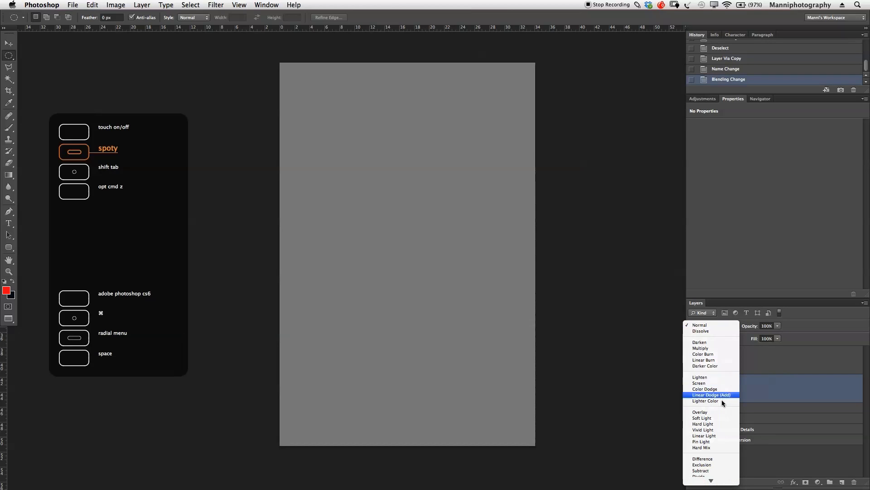
{"action": "left_click", "coordinate": [720, 417]}
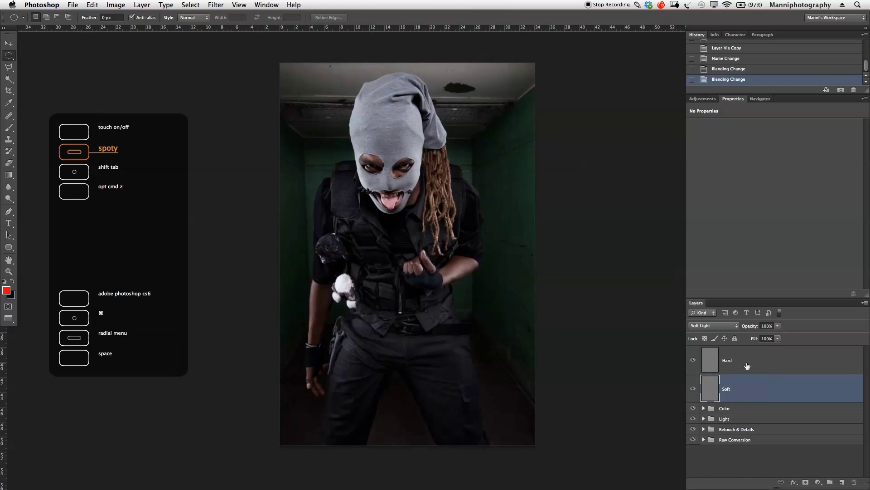
Step: Group the Hard and Soft layers and name the group D&B
{"action": "left_click", "coordinate": [752, 363], "text": "shift"}
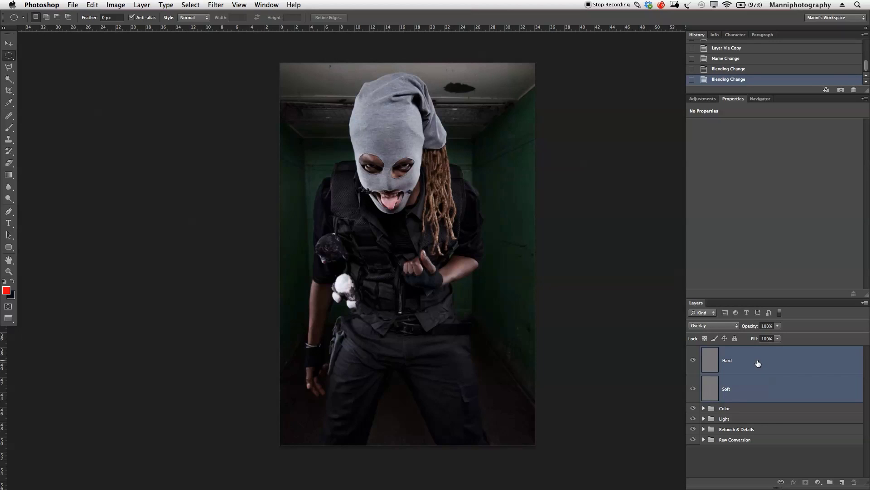
{"action": "key", "text": "ctrl+g"}
{"action": "double_click", "coordinate": [730, 351]}
{"action": "key", "text": "BackSpace"}
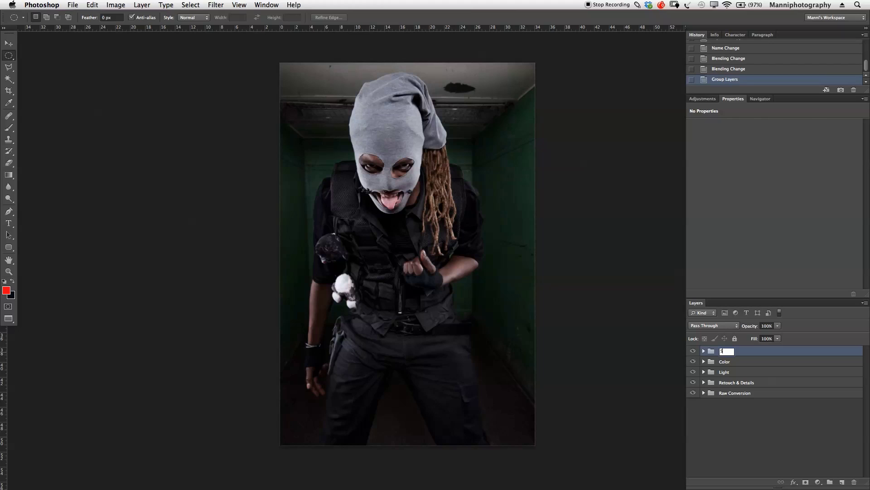
{"action": "key", "text": "Return"}
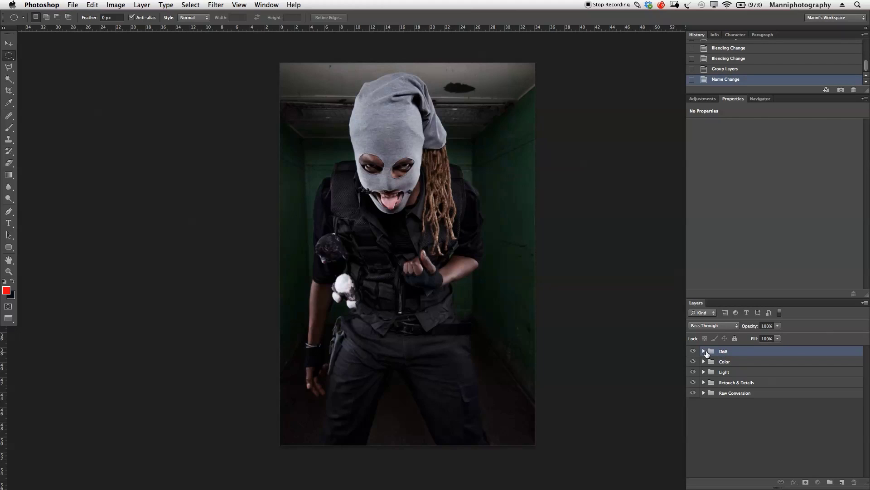
Step: Select the Hard layer in the D&B group and ready a 200 px Brush for close work on the masked face
{"action": "left_click", "coordinate": [704, 352]}
{"action": "left_click", "coordinate": [724, 368]}
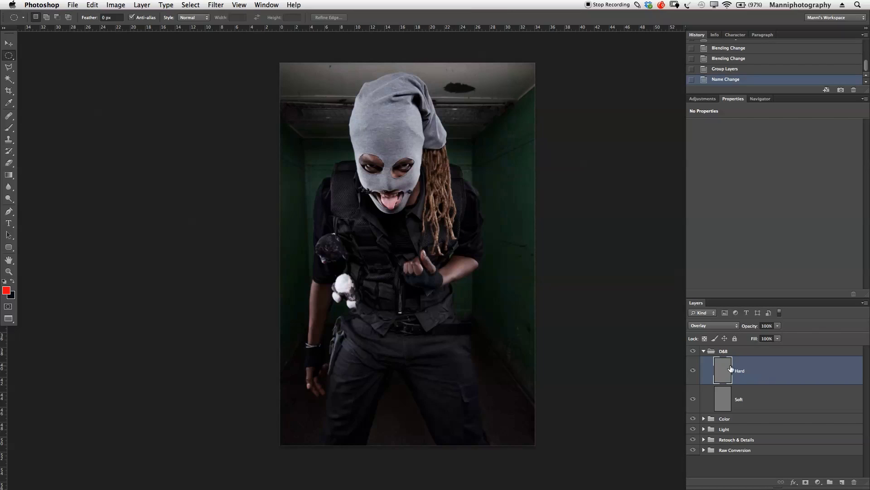
{"action": "key", "text": "z"}
{"action": "left_click", "coordinate": [415, 203]}
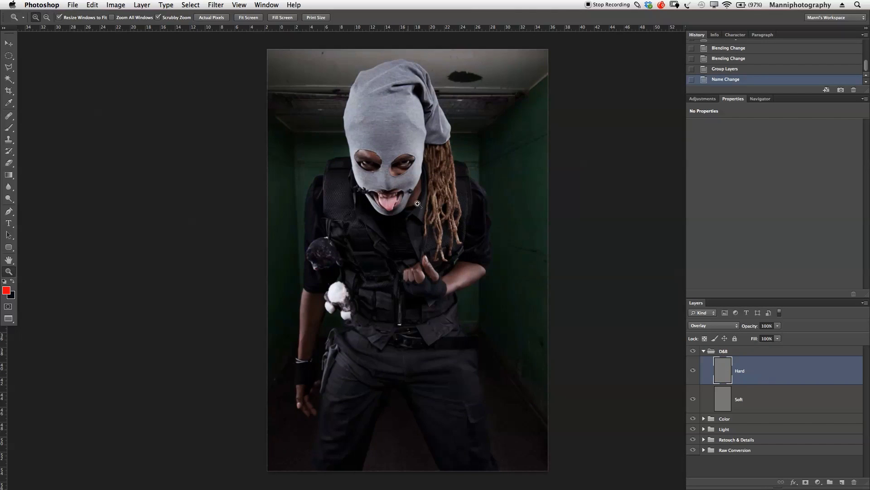
{"action": "left_click", "coordinate": [449, 205]}
{"action": "mouse_move", "coordinate": [452, 205]}
{"action": "left_mouse_down"}
{"action": "mouse_move", "coordinate": [441, 260]}
{"action": "mouse_move", "coordinate": [461, 265]}
{"action": "left_mouse_up"}
{"action": "key", "text": "b"}
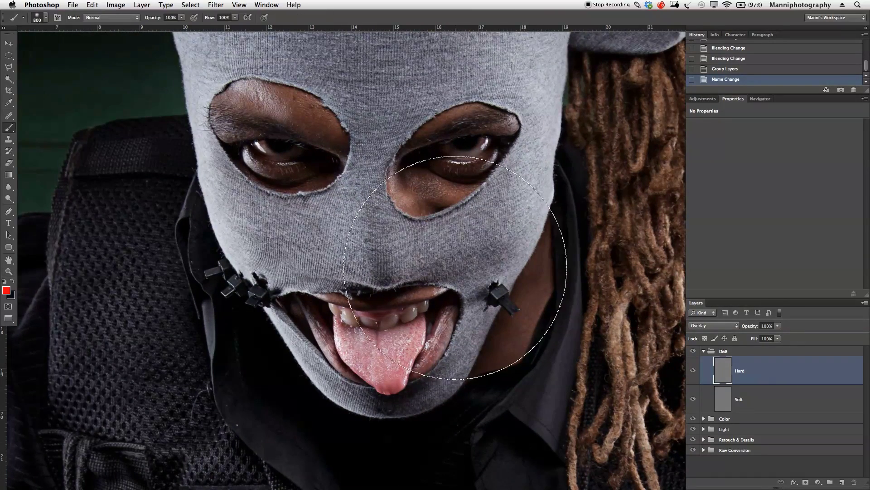
{"action": "key", "text": "bracketleft"}
{"action": "key", "text": "bracketleft"}
{"action": "key", "text": "bracketleft"}
{"action": "key", "text": "bracketleft"}
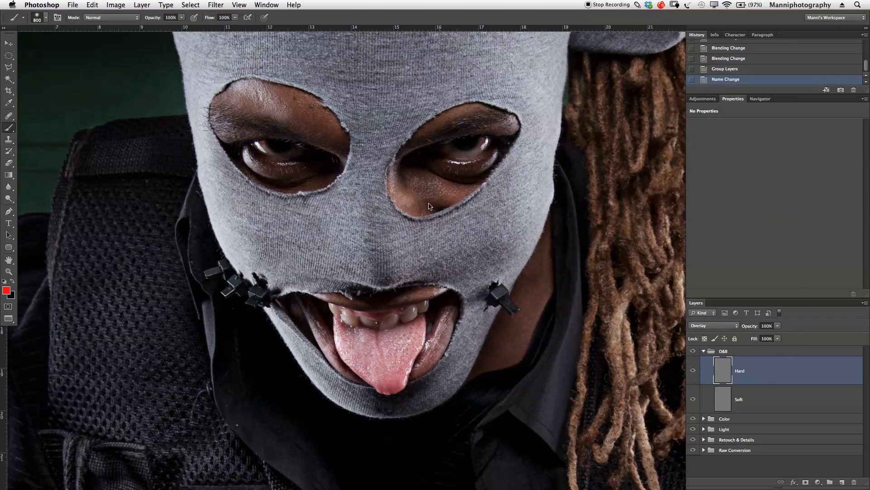
{"action": "key", "text": "bracketleft"}
{"action": "key", "text": "bracketleft"}
{"action": "key", "text": "bracketleft"}
Step: Set the brush opacity to 7%, revert the stray brush stroke, and reset the painting colours to default black and white
{"action": "left_click", "coordinate": [176, 17]}
{"action": "type", "text": "07"}
{"action": "left_click", "coordinate": [177, 43]}
{"action": "left_click", "coordinate": [751, 70]}
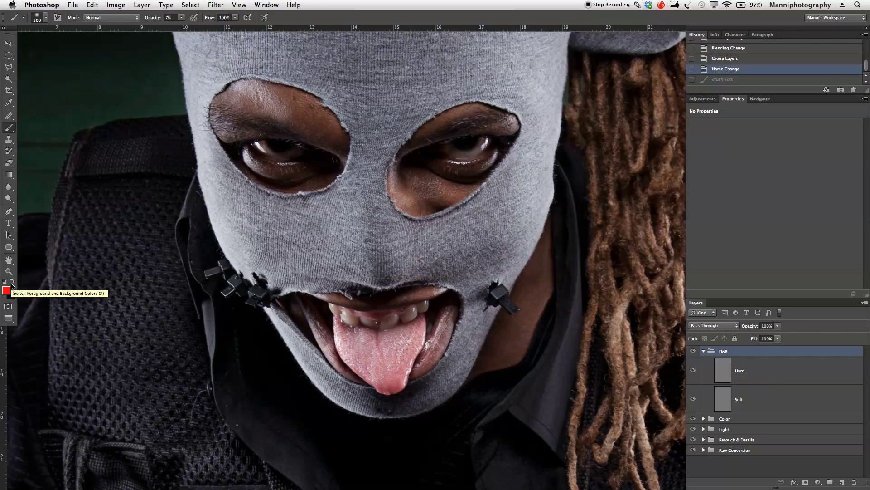
{"action": "key", "text": "d"}
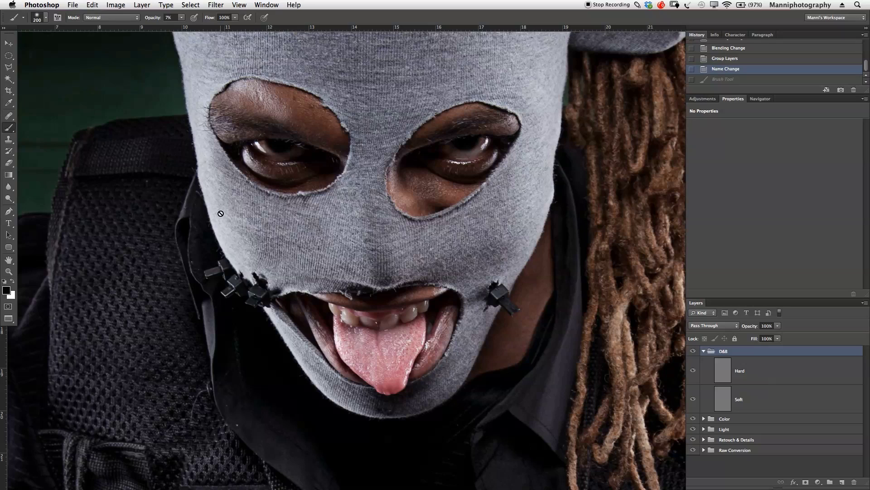
Step: Burn the shadows of the mask fabric on the Hard layer with black, using a soft brush of about 70 px
{"action": "left_click", "coordinate": [703, 367]}
{"action": "key", "text": "bracketleft"}
{"action": "key", "text": "bracketleft"}
{"action": "key", "text": "bracketleft"}
{"action": "key", "text": "bracketleft"}
{"action": "key", "text": "bracketleft"}
{"action": "key", "text": "bracketleft"}
{"action": "key", "text": "bracketleft"}
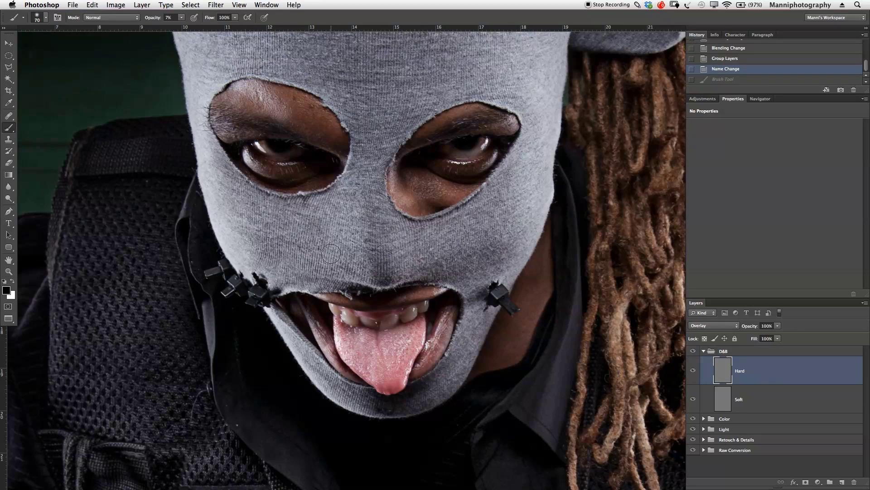
{"action": "key", "text": "bracketright"}
{"action": "mouse_move", "coordinate": [296, 220]}
{"action": "left_mouse_down"}
{"action": "mouse_move", "coordinate": [315, 228]}
{"action": "mouse_move", "coordinate": [318, 401]}
{"action": "left_mouse_up"}
Step: Burn the dark areas around the eyes on the Hard layer with a small black brush of about 25–30 px
{"action": "key", "text": "bracketleft"}
{"action": "key", "text": "bracketleft"}
{"action": "key", "text": "bracketleft"}
{"action": "key", "text": "bracketleft"}
{"action": "key", "text": "bracketleft"}
{"action": "key", "text": "bracketleft"}
{"action": "key", "text": "bracketleft"}
{"action": "key", "text": "bracketleft"}
{"action": "key", "text": "bracketleft"}
{"action": "mouse_move", "coordinate": [500, 113]}
{"action": "left_mouse_down"}
{"action": "mouse_move", "coordinate": [467, 125]}
{"action": "mouse_move", "coordinate": [441, 152]}
{"action": "mouse_move", "coordinate": [457, 178]}
{"action": "left_mouse_up"}
{"action": "key", "text": "bracketleft"}
{"action": "key", "text": "bracketleft"}
{"action": "key", "text": "bracketleft"}
{"action": "key", "text": "bracketright"}
{"action": "key", "text": "bracketright"}
{"action": "key", "text": "bracketright"}
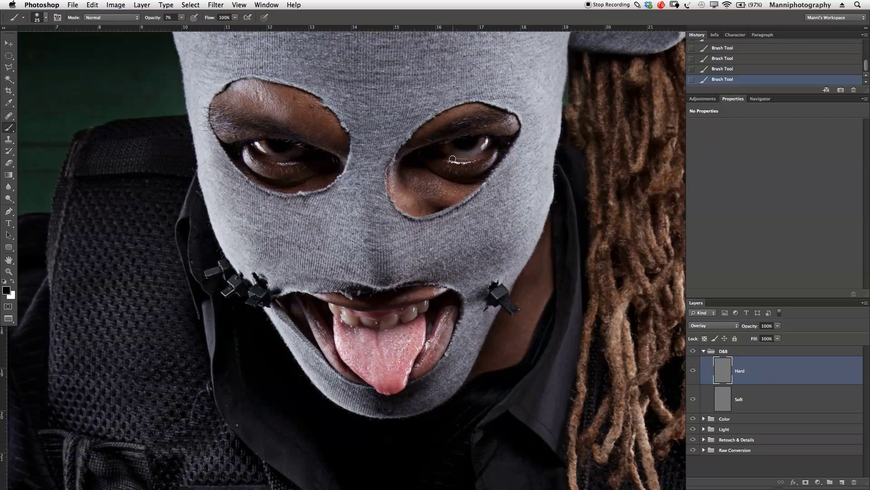
{"action": "key", "text": "bracketright"}
{"action": "key", "text": "bracketleft"}
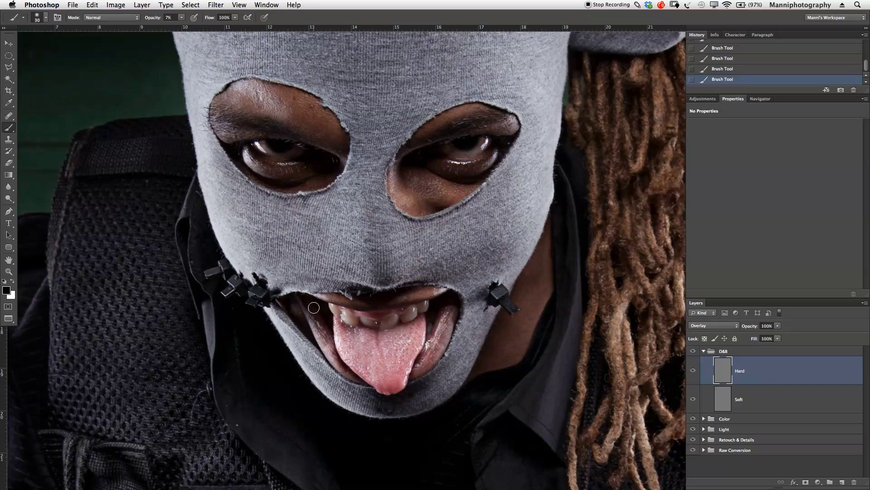
Step: Burn the fine shadows around the mouth and facial details on the Hard layer, varying the small brush from about 20 px
{"action": "key", "text": "bracketright"}
{"action": "key", "text": "bracketleft"}
{"action": "key", "text": "bracketleft"}
{"action": "key", "text": "bracketleft"}
{"action": "key", "text": "bracketleft"}
{"action": "key", "text": "bracketleft"}
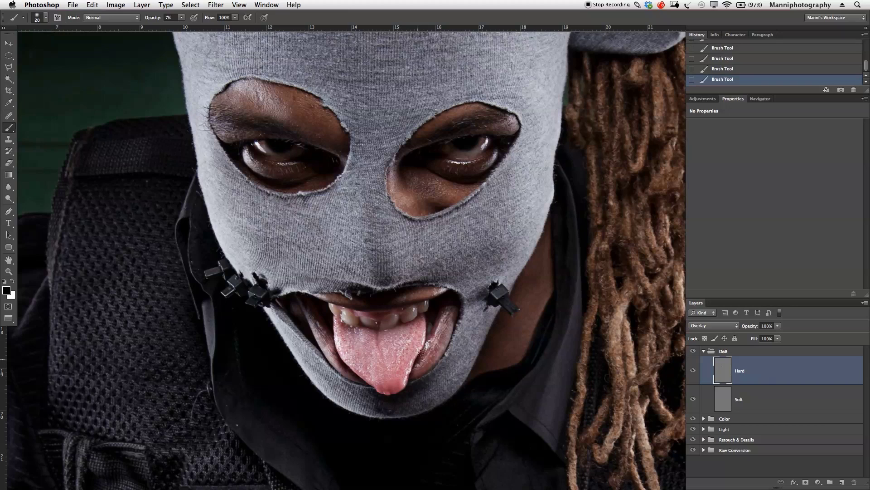
{"action": "key", "text": "bracketright"}
{"action": "key", "text": "bracketright"}
{"action": "key", "text": "bracketright"}
{"action": "key", "text": "bracketright"}
{"action": "key", "text": "bracketright"}
{"action": "key", "text": "bracketright"}
{"action": "key", "text": "bracketleft"}
{"action": "key", "text": "bracketleft"}
{"action": "key", "text": "bracketleft"}
{"action": "key", "text": "bracketleft"}
{"action": "key", "text": "bracketleft"}
Step: Burn the broader mask shading around the mouth and nose on the Hard layer with a 100–150 px black brush
{"action": "key", "text": "bracketright"}
{"action": "key", "text": "bracketright"}
{"action": "key", "text": "bracketright"}
{"action": "key", "text": "bracketright"}
{"action": "key", "text": "bracketright"}
{"action": "key", "text": "bracketright"}
{"action": "key", "text": "bracketright"}
{"action": "key", "text": "bracketright"}
{"action": "key", "text": "bracketright"}
{"action": "key", "text": "bracketright"}
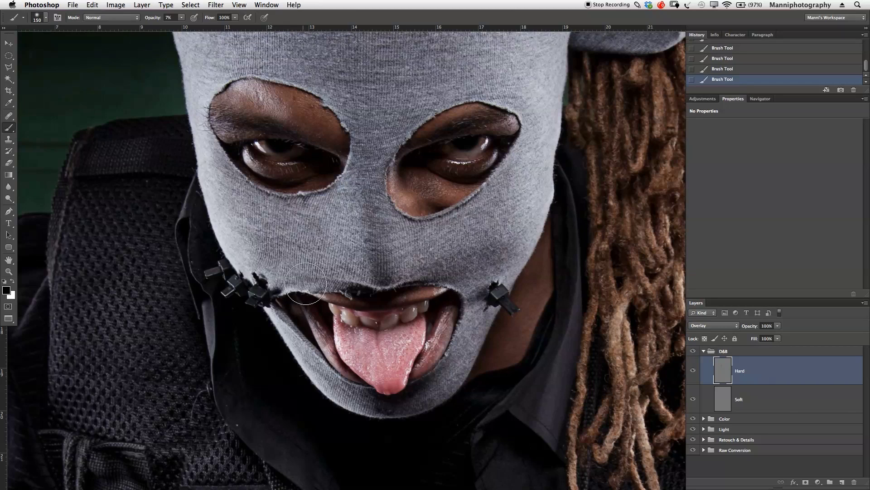
{"action": "key", "text": "bracketleft"}
{"action": "key", "text": "bracketleft"}
{"action": "left_click_drag", "start_coordinate": [481, 380], "coordinate": [460, 249]}
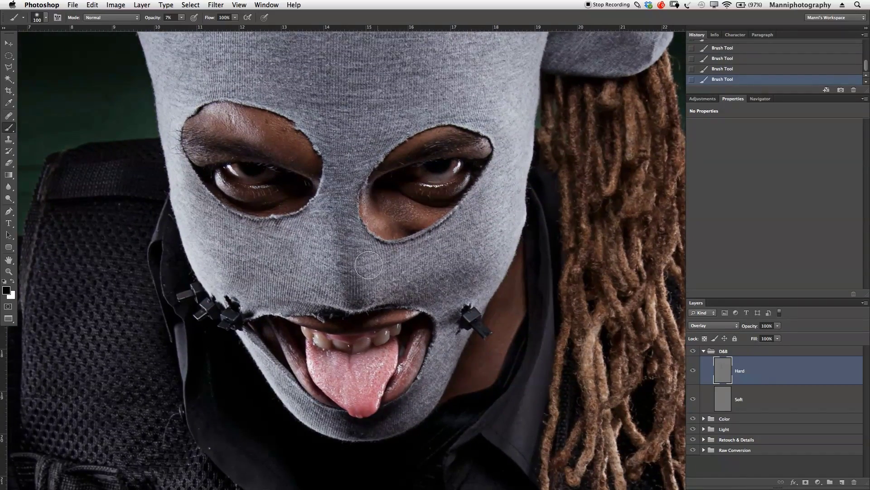
Step: Switch to white and dodge the mask highlights and the skin below the eye, reducing the brush from 150 to about 50 px
{"action": "key", "text": "x"}
{"action": "key", "text": "bracketright"}
{"action": "key", "text": "bracketright"}
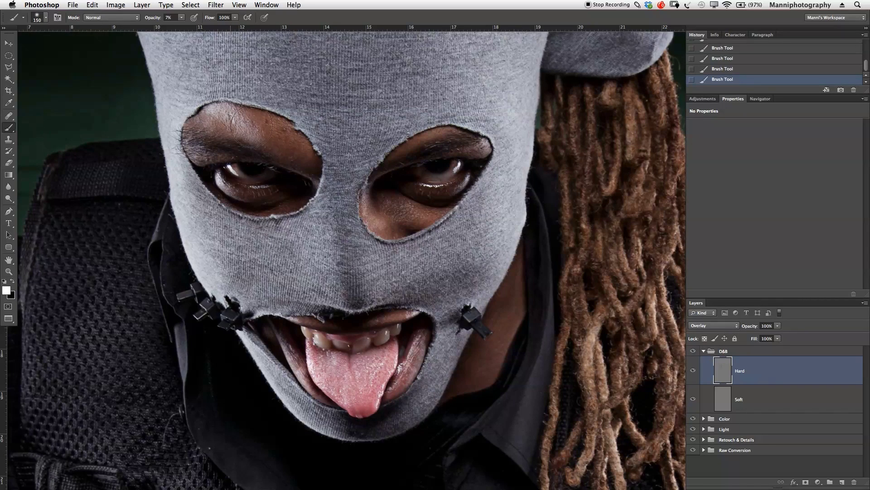
{"action": "key", "text": "bracketleft"}
{"action": "key", "text": "bracketleft"}
{"action": "key", "text": "bracketleft"}
{"action": "key", "text": "bracketleft"}
{"action": "key", "text": "bracketleft"}
{"action": "key", "text": "bracketleft"}
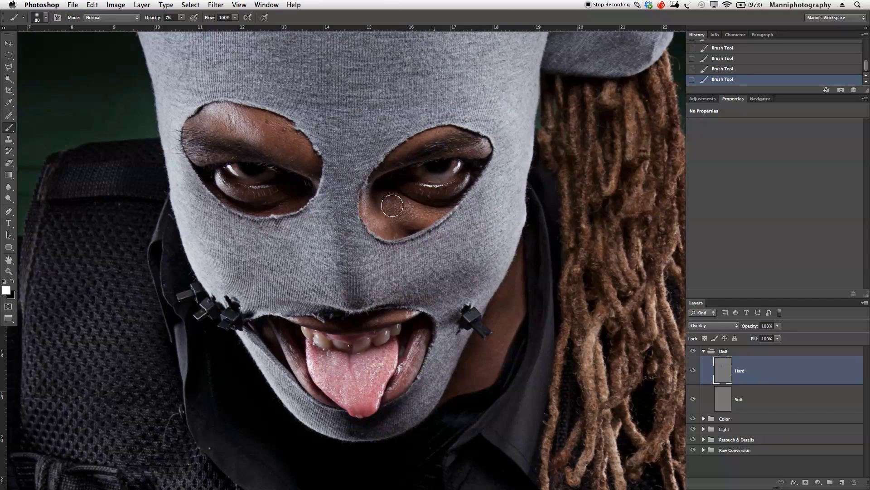
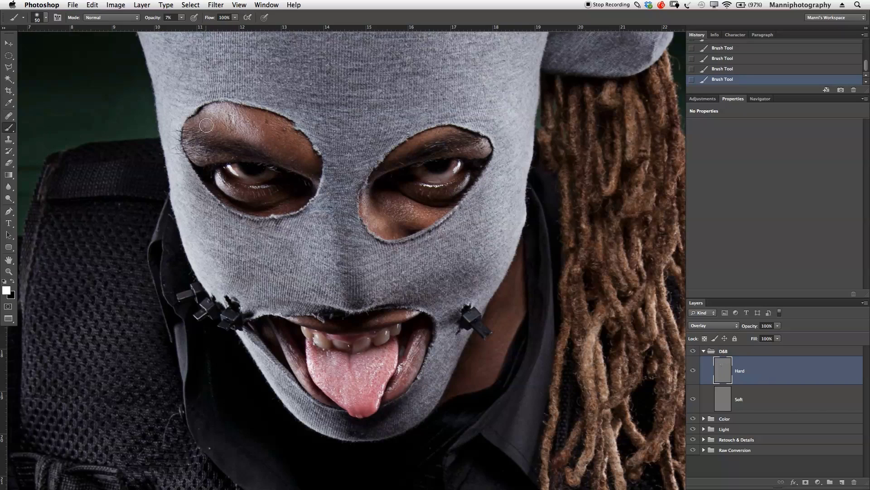
Step: Dodge the highlights on the brow skin and upper lip on the Hard layer with a white brush of about 45–50 px
{"action": "key", "text": "bracketright"}
{"action": "key", "text": "bracketright"}
{"action": "key", "text": "bracketright"}
{"action": "key", "text": "bracketleft"}
{"action": "key", "text": "bracketleft"}
{"action": "key", "text": "bracketleft"}
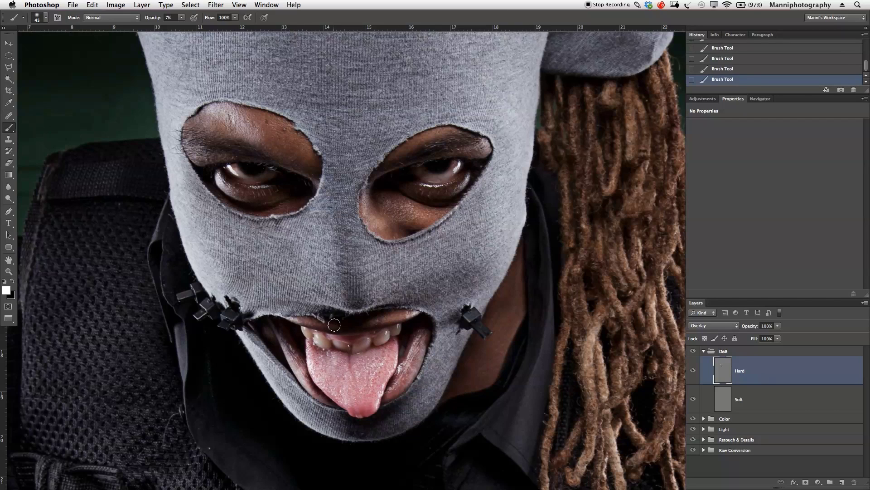
Step: Compare the face before and after by toggling the Hard layer's visibility in a wider view
{"action": "scroll", "coordinate": [403, 307], "scroll_direction": "down", "scroll_amount": 5}
{"action": "key", "text": "z"}
{"action": "left_click", "coordinate": [395, 237], "text": "alt"}
{"action": "left_click", "coordinate": [395, 237], "text": "alt"}
{"action": "left_click", "coordinate": [395, 236], "text": "alt"}
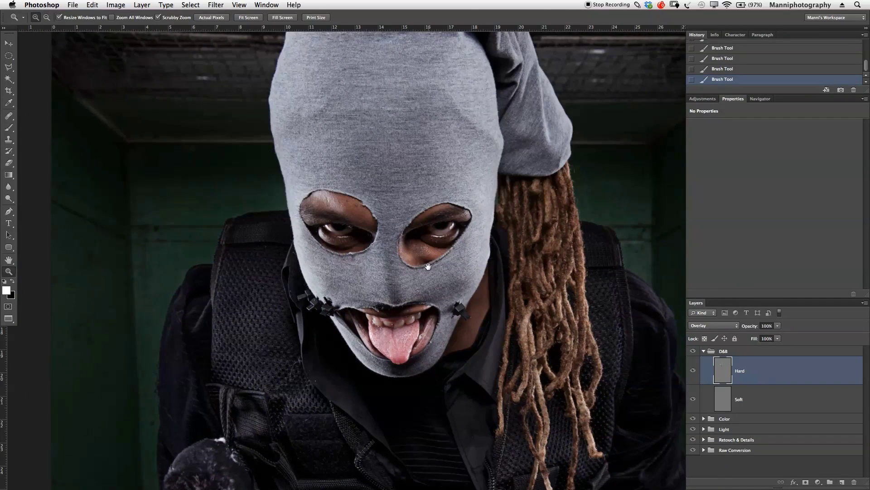
{"action": "left_click", "coordinate": [693, 370]}
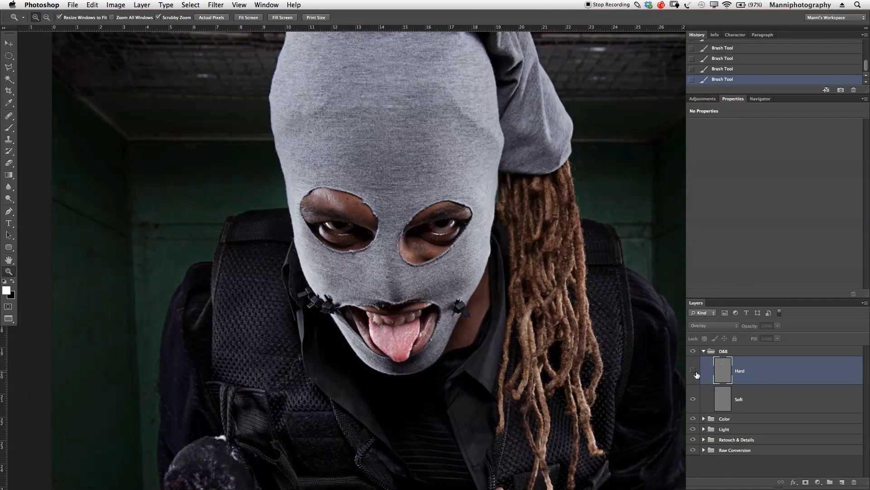
{"action": "left_click", "coordinate": [694, 371]}
{"action": "left_click", "coordinate": [693, 371]}
{"action": "left_click", "coordinate": [693, 371]}
Step: Select the Soft layer and dodge the upper vest with a much larger white brush at 7% opacity
{"action": "left_click_drag", "start_coordinate": [490, 399], "coordinate": [483, 290]}
{"action": "scroll", "coordinate": [483, 290], "scroll_direction": "down", "scroll_amount": 10}
{"action": "scroll", "coordinate": [483, 290], "scroll_direction": "right", "scroll_amount": 4}
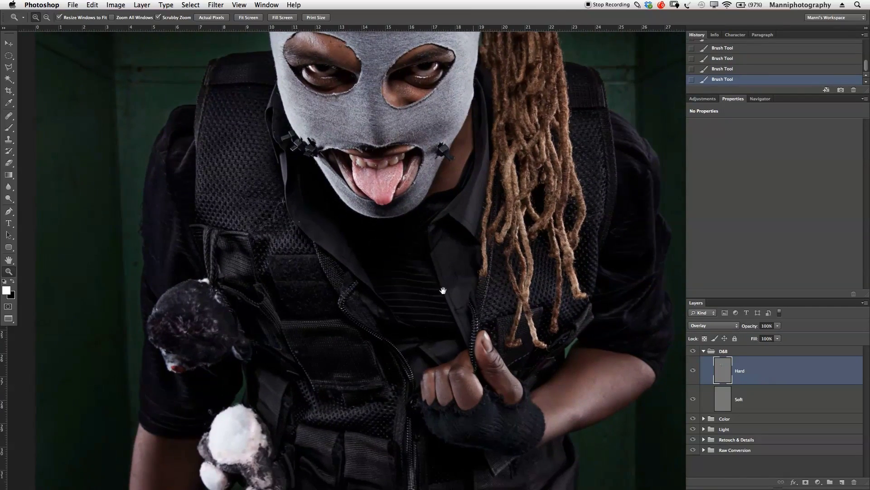
{"action": "scroll", "coordinate": [483, 314], "scroll_direction": "up", "scroll_amount": 2}
{"action": "scroll", "coordinate": [483, 313], "scroll_direction": "left", "scroll_amount": 3}
{"action": "left_click", "coordinate": [741, 399]}
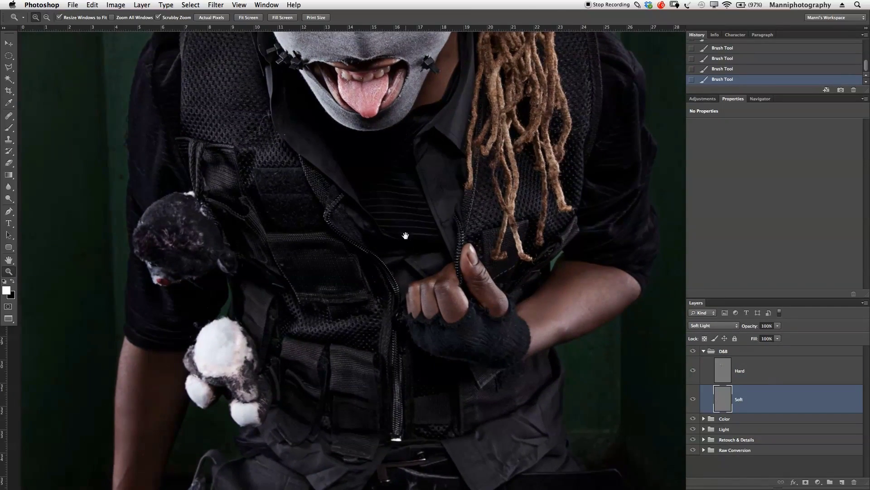
{"action": "scroll", "coordinate": [406, 235], "scroll_direction": "up", "scroll_amount": 8}
{"action": "scroll", "coordinate": [405, 235], "scroll_direction": "left", "scroll_amount": 3}
{"action": "scroll", "coordinate": [453, 290], "scroll_direction": "down", "scroll_amount": 3}
{"action": "scroll", "coordinate": [453, 290], "scroll_direction": "right", "scroll_amount": 2}
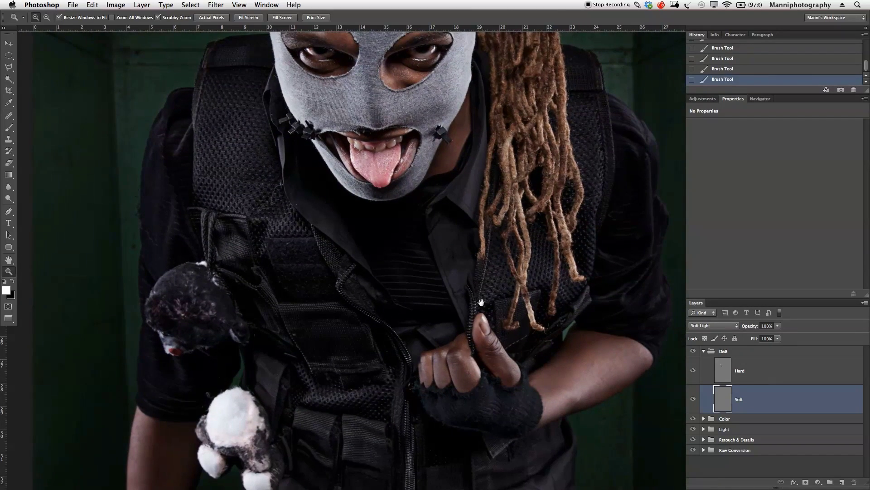
{"action": "scroll", "coordinate": [460, 279], "scroll_direction": "up", "scroll_amount": 3}
{"action": "key", "text": "b"}
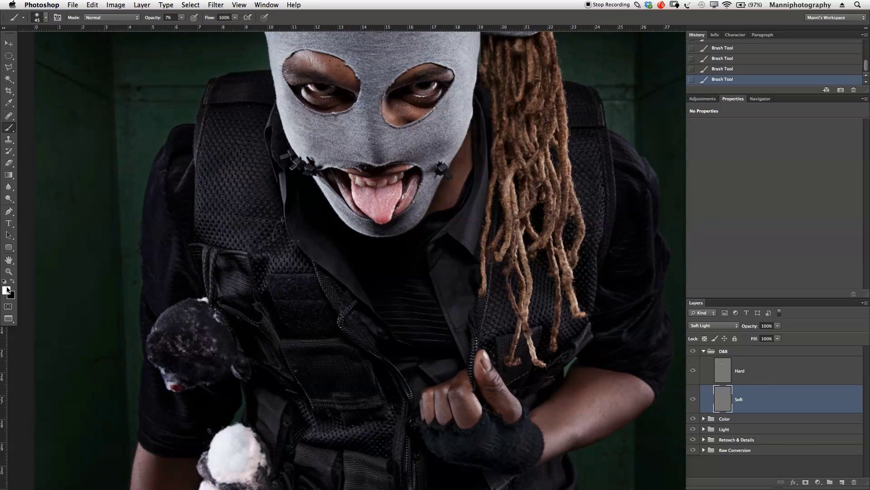
{"action": "key", "text": "bracketright"}
{"action": "key", "text": "bracketright"}
{"action": "key", "text": "bracketright"}
{"action": "key", "text": "bracketright"}
{"action": "key", "text": "bracketright"}
{"action": "key", "text": "bracketright"}
{"action": "key", "text": "bracketright"}
{"action": "key", "text": "bracketright"}
{"action": "key", "text": "bracketright"}
{"action": "key", "text": "bracketright"}
{"action": "key", "text": "bracketright"}
{"action": "key", "text": "bracketright"}
{"action": "mouse_move", "coordinate": [238, 144]}
{"action": "left_mouse_down"}
{"action": "mouse_move", "coordinate": [237, 233]}
{"action": "mouse_move", "coordinate": [299, 287]}
{"action": "mouse_move", "coordinate": [239, 278]}
{"action": "mouse_move", "coordinate": [260, 332]}
{"action": "left_mouse_up"}
Step: Dodge the highlights of the dark shirt sleeve on the Soft layer with a white brush of about 150–175 px
{"action": "key", "text": "bracketleft"}
{"action": "key", "text": "bracketleft"}
{"action": "key", "text": "bracketleft"}
{"action": "key", "text": "bracketleft"}
{"action": "key", "text": "bracketleft"}
{"action": "key", "text": "bracketleft"}
{"action": "key", "text": "bracketright"}
{"action": "key", "text": "bracketright"}
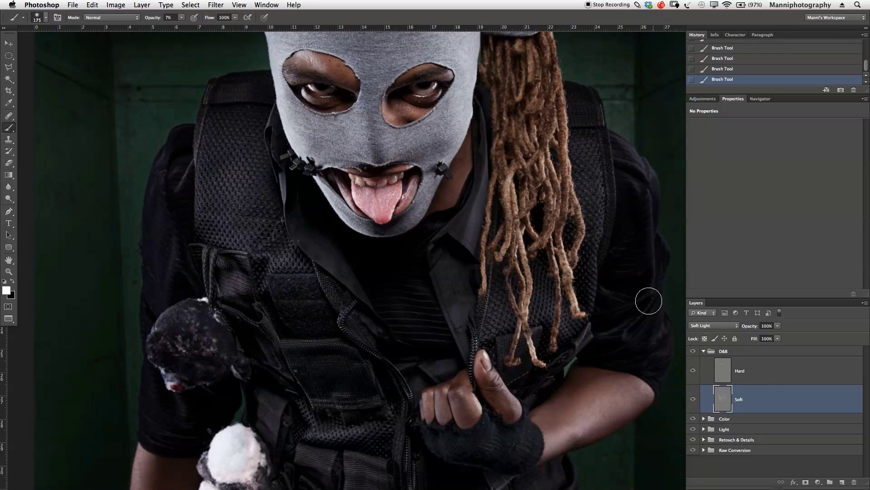
{"action": "key", "text": "bracketleft"}
Step: Dodge the lower vest, shirt hem and belt area on the Soft layer with a white brush of up to 150 px
{"action": "left_click_drag", "start_coordinate": [465, 309], "coordinate": [461, 288]}
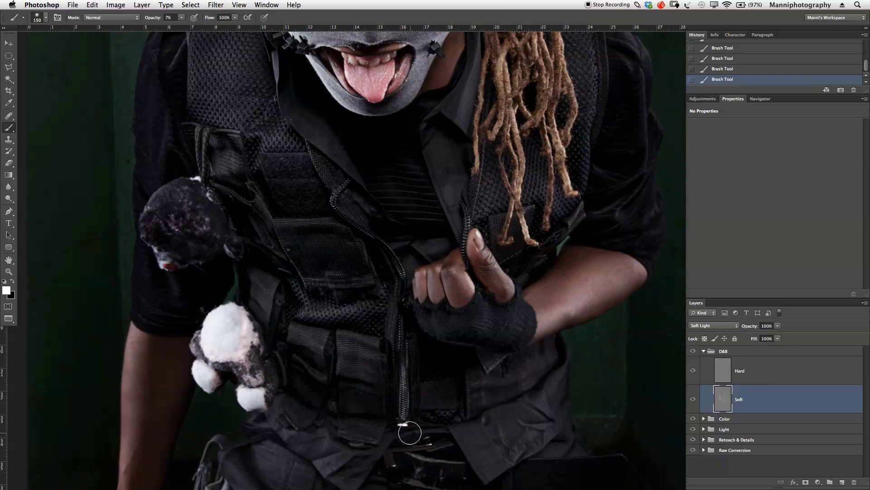
{"action": "left_click_drag", "start_coordinate": [405, 322], "coordinate": [404, 293]}
{"action": "scroll", "coordinate": [405, 294], "scroll_direction": "down", "scroll_amount": 5}
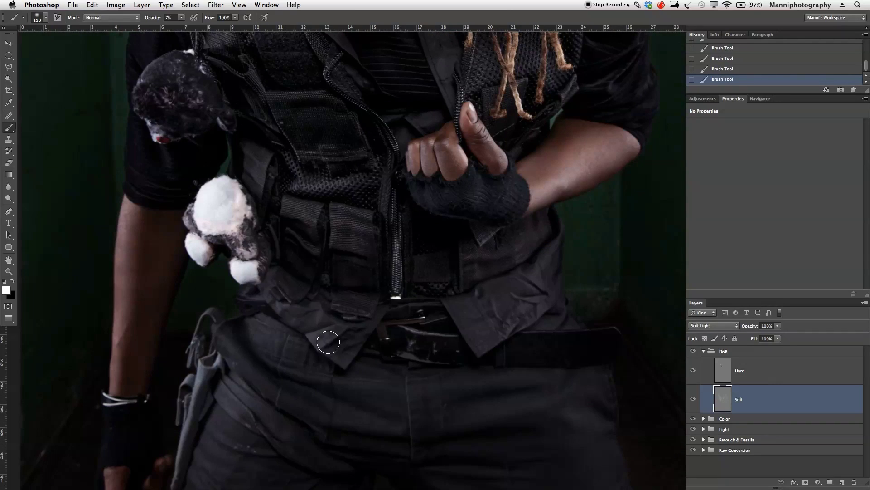
{"action": "key", "text": "bracketleft"}
{"action": "key", "text": "bracketleft"}
{"action": "key", "text": "bracketleft"}
{"action": "key", "text": "bracketleft"}
{"action": "key", "text": "bracketright"}
{"action": "key", "text": "bracketright"}
{"action": "key", "text": "bracketright"}
{"action": "key", "text": "bracketright"}
{"action": "key", "text": "bracketleft"}
{"action": "key", "text": "bracketleft"}
{"action": "key", "text": "bracketleft"}
{"action": "key", "text": "bracketleft"}
Step: Dodge the fabric highlights of the trousers on the Soft layer with a white brush, varying its size around 100 px
{"action": "scroll", "coordinate": [553, 377], "scroll_direction": "down", "scroll_amount": 5}
{"action": "key", "text": "bracketright"}
{"action": "key", "text": "bracketright"}
{"action": "key", "text": "bracketleft"}
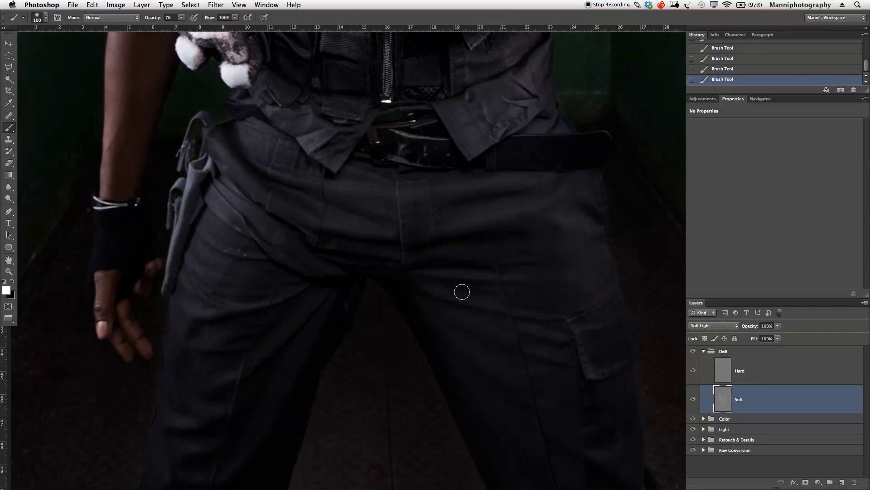
{"action": "key", "text": "bracketright"}
{"action": "key", "text": "bracketright"}
{"action": "key", "text": "bracketright"}
{"action": "key", "text": "bracketright"}
{"action": "key", "text": "bracketright"}
{"action": "key", "text": "bracketright"}
{"action": "key", "text": "bracketright"}
{"action": "key", "text": "bracketright"}
{"action": "key", "text": "bracketleft"}
{"action": "key", "text": "bracketleft"}
{"action": "key", "text": "bracketleft"}
{"action": "key", "text": "bracketleft"}
{"action": "key", "text": "bracketleft"}
{"action": "key", "text": "bracketleft"}
{"action": "key", "text": "bracketleft"}
{"action": "key", "text": "bracketleft"}
{"action": "key", "text": "bracketleft"}
{"action": "key", "text": "bracketleft"}
{"action": "key", "text": "bracketleft"}
{"action": "key", "text": "bracketleft"}
{"action": "key", "text": "bracketleft"}
{"action": "key", "text": "bracketleft"}
Step: Dodge the hip folds and holster area on the Soft layer with a white brush of about 90–150 px
{"action": "left_click_drag", "start_coordinate": [195, 155], "coordinate": [340, 223]}
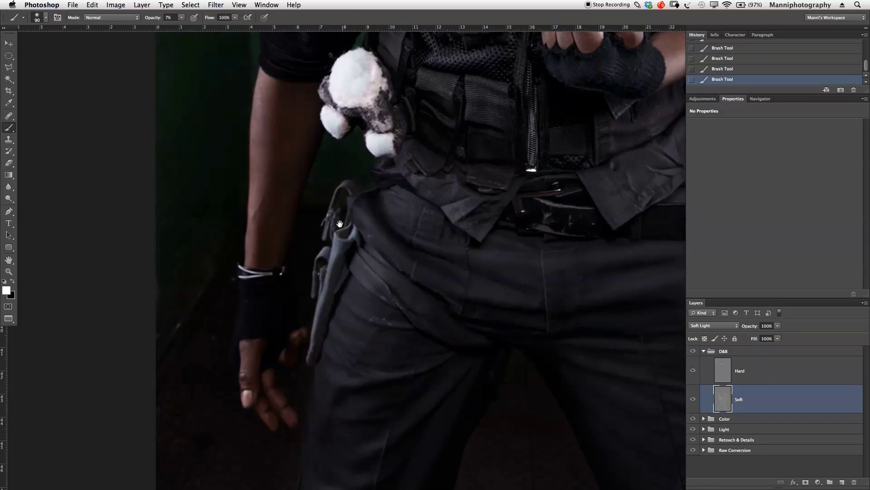
{"action": "key", "text": "bracketright"}
{"action": "key", "text": "bracketright"}
{"action": "key", "text": "bracketright"}
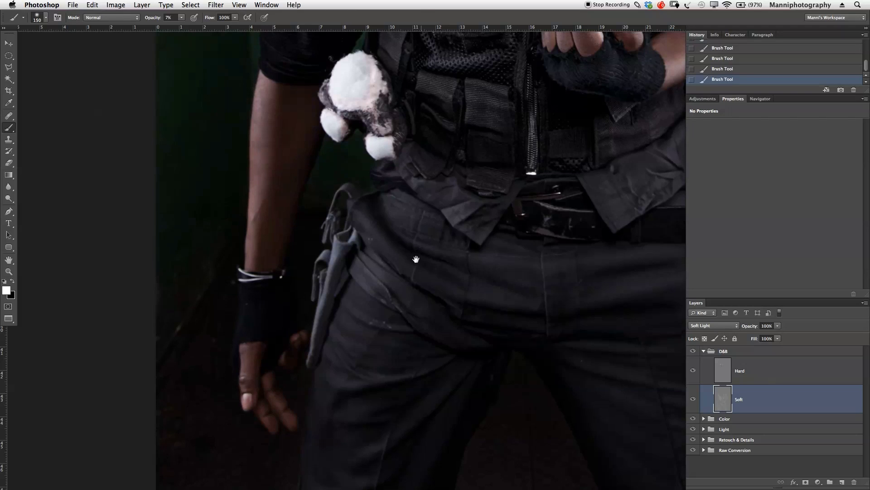
Step: Dodge the bent forearm and elbow on the Soft layer with a white brush of about 300 px
{"action": "left_click_drag", "start_coordinate": [420, 52], "coordinate": [417, 393]}
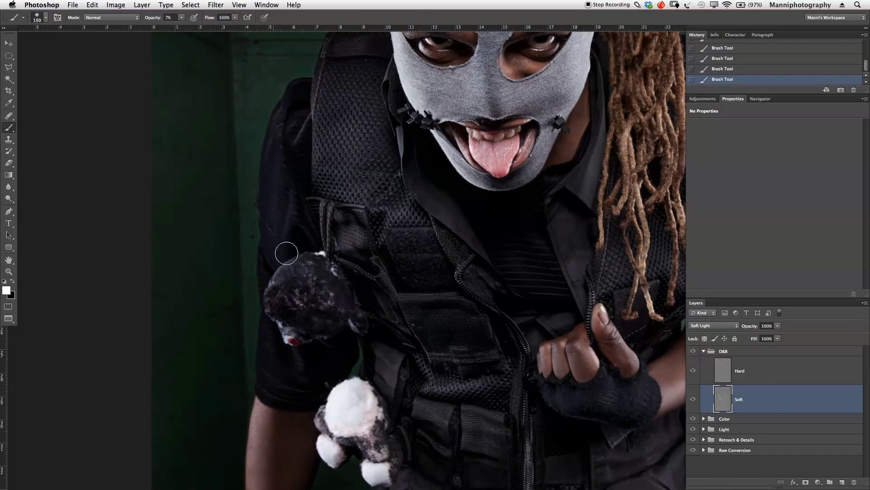
{"action": "scroll", "coordinate": [331, 317], "scroll_direction": "right", "scroll_amount": 2}
{"action": "scroll", "coordinate": [472, 245], "scroll_direction": "right", "scroll_amount": 10}
{"action": "scroll", "coordinate": [472, 245], "scroll_direction": "up", "scroll_amount": 5}
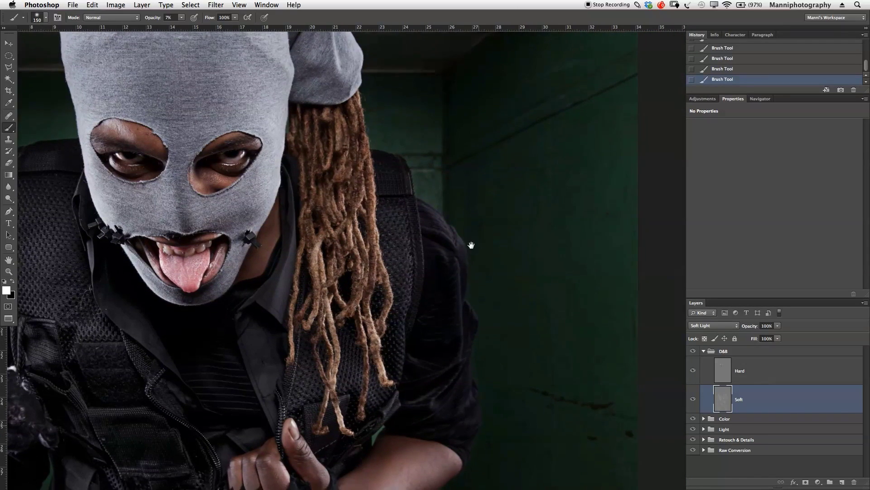
{"action": "scroll", "coordinate": [471, 244], "scroll_direction": "down", "scroll_amount": 7}
{"action": "key", "text": "bracketright"}
{"action": "key", "text": "bracketright"}
{"action": "key", "text": "bracketright"}
{"action": "key", "text": "bracketright"}
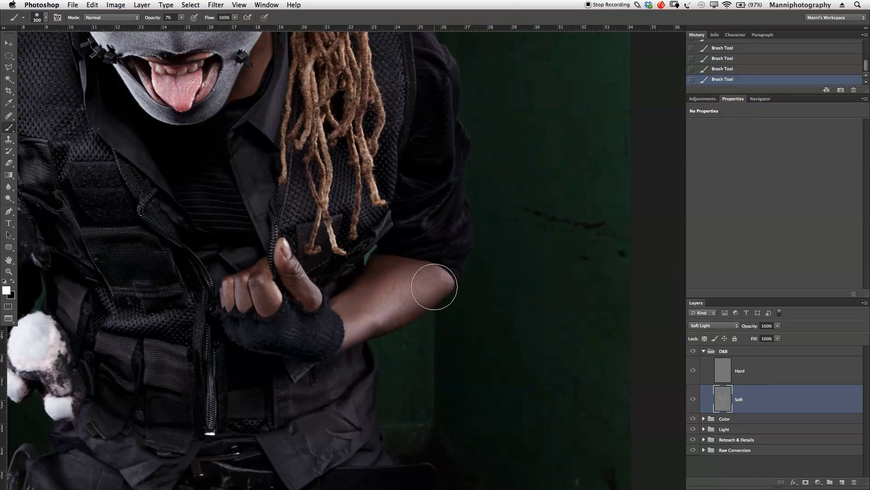
Step: Burn the shadows around the bent forearm, glove and sleeve on the Soft layer with a black brush of about 100–150 px
{"action": "key", "text": "bracketleft"}
{"action": "key", "text": "bracketleft"}
{"action": "key", "text": "bracketleft"}
{"action": "key", "text": "bracketleft"}
{"action": "key", "text": "bracketleft"}
{"action": "key", "text": "bracketleft"}
{"action": "key", "text": "bracketleft"}
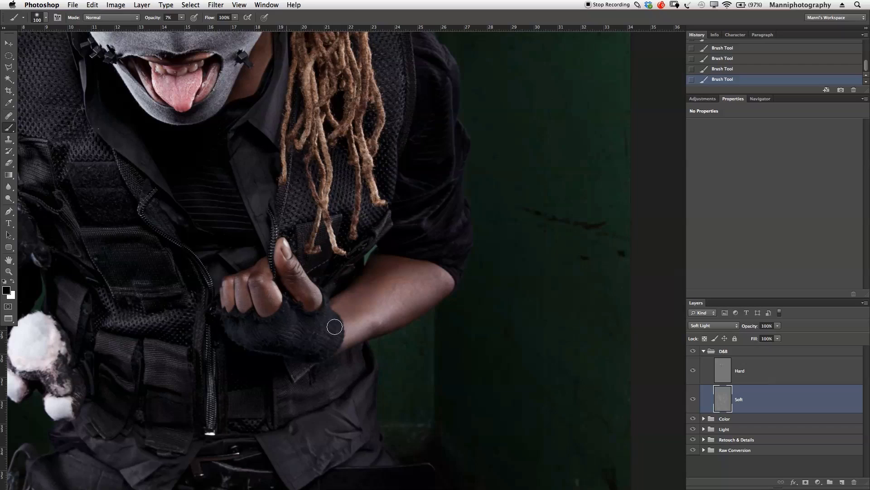
{"action": "key", "text": "bracketright"}
{"action": "key", "text": "bracketright"}
{"action": "key", "text": "bracketright"}
{"action": "key", "text": "bracketleft"}
{"action": "key", "text": "bracketleft"}
{"action": "key", "text": "bracketleft"}
{"action": "key", "text": "bracketright"}
{"action": "key", "text": "bracketright"}
{"action": "key", "text": "bracketright"}
{"action": "key", "text": "bracketright"}
{"action": "key", "text": "bracketright"}
{"action": "key", "text": "bracketright"}
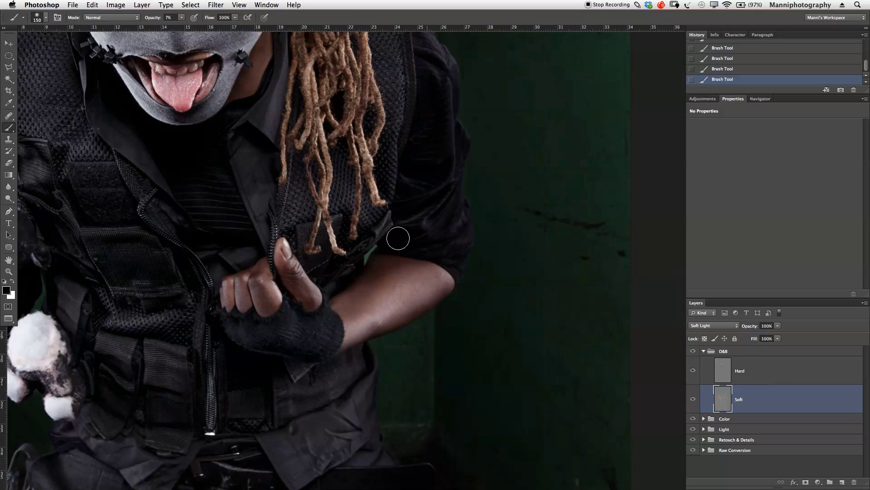
Step: Burn the shaded side of the hanging arm on the Soft layer with a black brush of 400 px
{"action": "scroll", "coordinate": [277, 234], "scroll_direction": "down", "scroll_amount": 10}
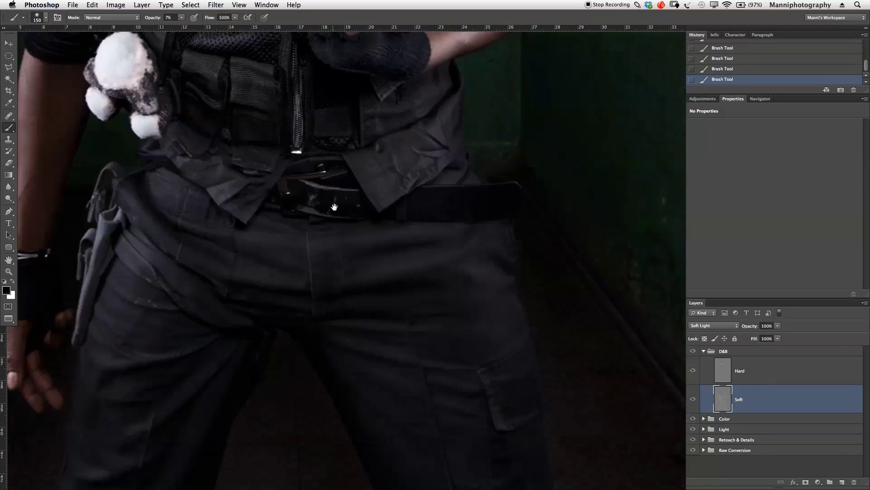
{"action": "key", "text": "super+r"}
{"action": "key", "text": "bracketright"}
{"action": "key", "text": "bracketright"}
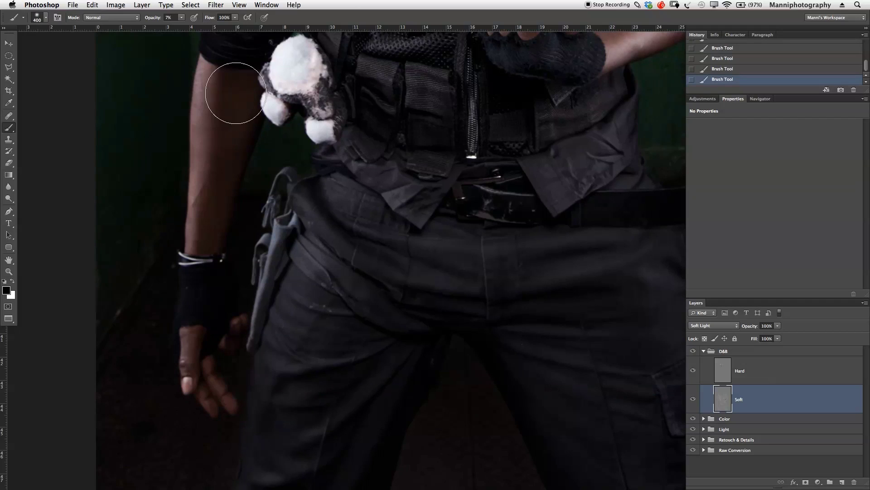
Step: Burn the shadow folds of the trousers on the Soft layer with a black brush reduced to 50 px
{"action": "key", "text": "bracketleft"}
{"action": "key", "text": "bracketleft"}
{"action": "key", "text": "bracketleft"}
{"action": "key", "text": "bracketleft"}
{"action": "key", "text": "bracketleft"}
{"action": "key", "text": "bracketleft"}
{"action": "key", "text": "bracketleft"}
{"action": "key", "text": "bracketleft"}
{"action": "key", "text": "bracketleft"}
{"action": "key", "text": "bracketleft"}
{"action": "scroll", "coordinate": [635, 376], "scroll_direction": "down", "scroll_amount": 3}
{"action": "scroll", "coordinate": [635, 376], "scroll_direction": "right", "scroll_amount": 7}
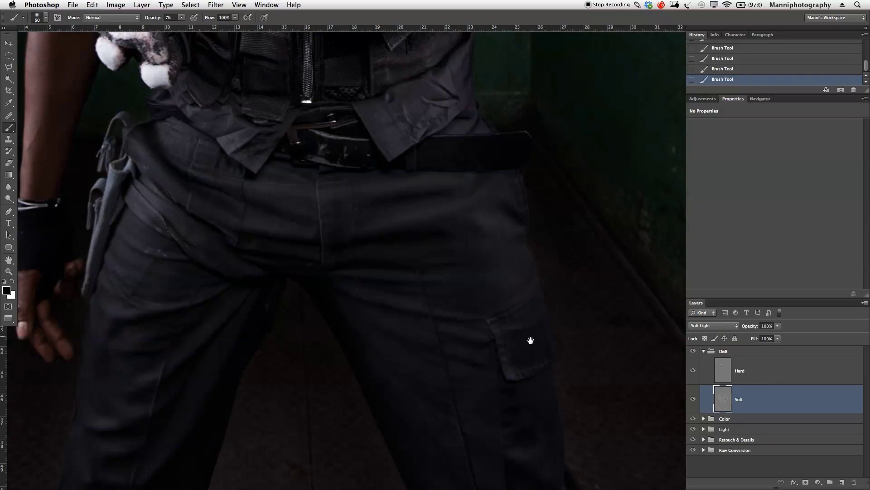
Step: Burn the shadows of the vest pockets and shirt hem on the Soft layer with a black brush of about 70–90 px
{"action": "left_click_drag", "start_coordinate": [529, 340], "coordinate": [569, 476]}
{"action": "key", "text": "bracketright"}
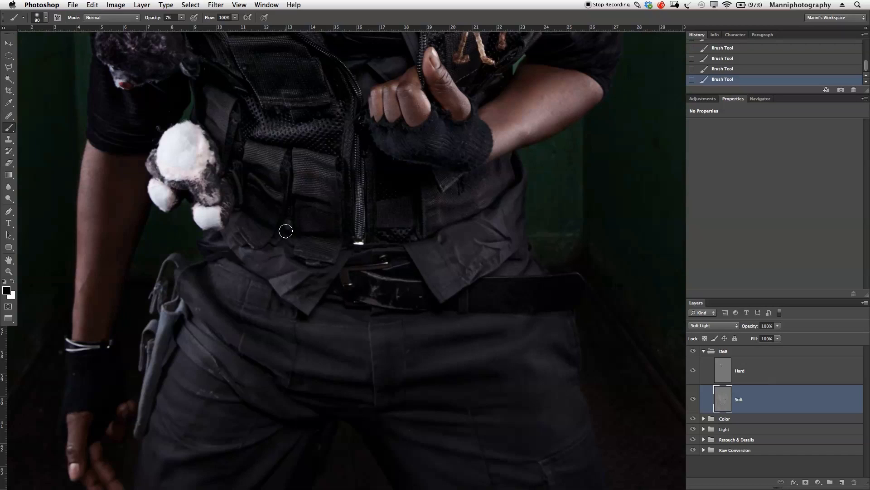
{"action": "key", "text": "bracketright"}
{"action": "key", "text": "bracketleft"}
{"action": "key", "text": "bracketleft"}
{"action": "left_click_drag", "start_coordinate": [370, 45], "coordinate": [375, 259]}
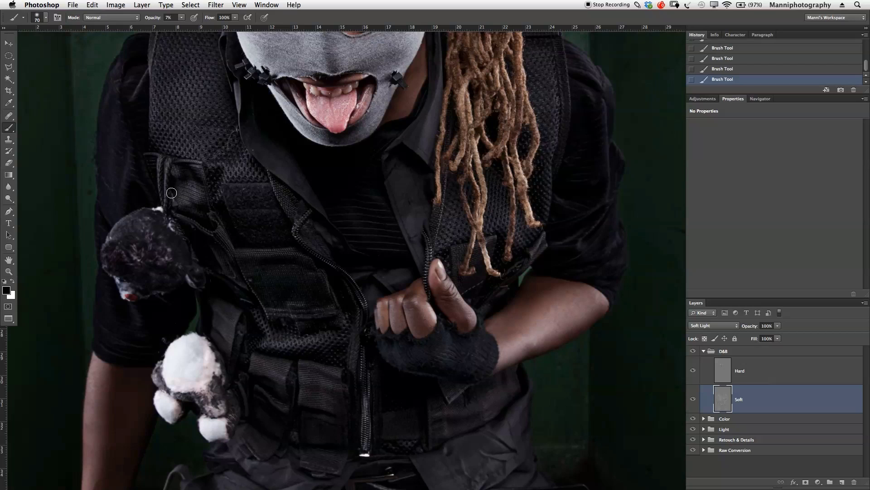
Step: Burn the shadows of the shoulder, sleeve, upper vest and collar on the Soft layer with a black brush of about 70–90 px
{"action": "left_click_drag", "start_coordinate": [258, 165], "coordinate": [191, 150]}
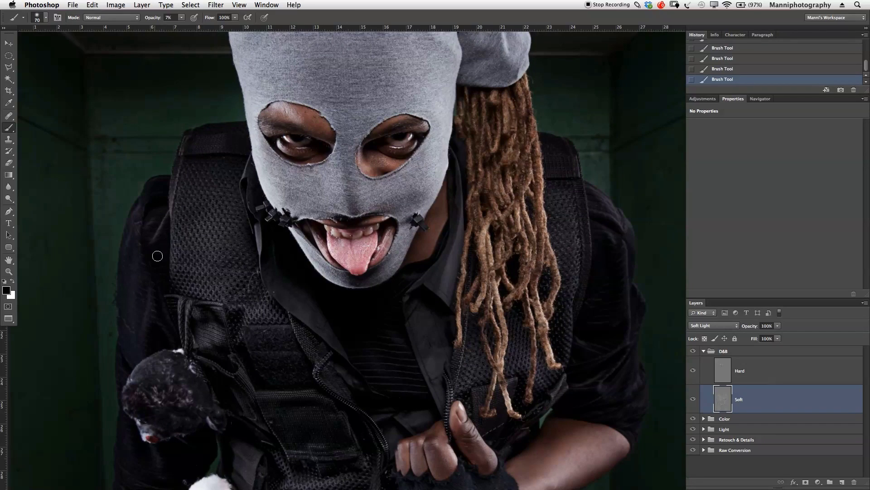
{"action": "key", "text": "bracketright"}
{"action": "key", "text": "bracketright"}
{"action": "key", "text": "bracketleft"}
{"action": "key", "text": "bracketright"}
{"action": "key", "text": "bracketright"}
{"action": "key", "text": "bracketright"}
{"action": "key", "text": "bracketleft"}
{"action": "key", "text": "bracketleft"}
{"action": "key", "text": "bracketleft"}
{"action": "key", "text": "bracketleft"}
{"action": "key", "text": "bracketleft"}
{"action": "key", "text": "bracketleft"}
{"action": "key", "text": "bracketleft"}
{"action": "key", "text": "bracketleft"}
{"action": "key", "text": "bracketright"}
{"action": "key", "text": "bracketright"}
{"action": "key", "text": "bracketright"}
{"action": "key", "text": "bracketright"}
{"action": "key", "text": "bracketright"}
{"action": "key", "text": "bracketright"}
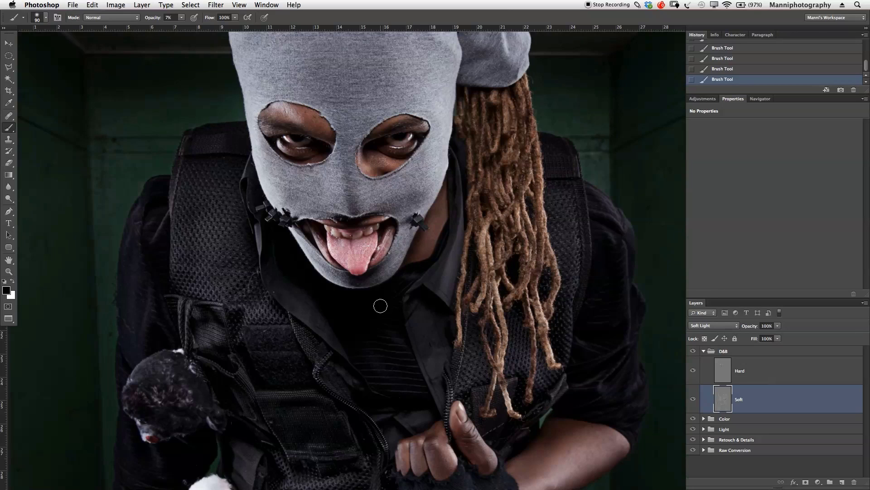
Step: Burn the fold shadows and edges of the mask's upper part on the Soft layer with a black brush of 125–250 px
{"action": "scroll", "coordinate": [399, 236], "scroll_direction": "up", "scroll_amount": 10}
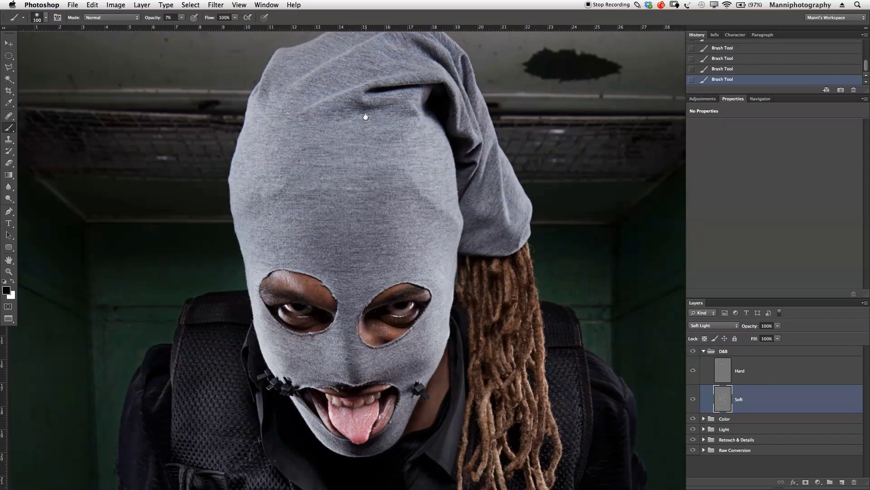
{"action": "scroll", "coordinate": [360, 122], "scroll_direction": "up", "scroll_amount": 4}
{"action": "key", "text": "bracketright"}
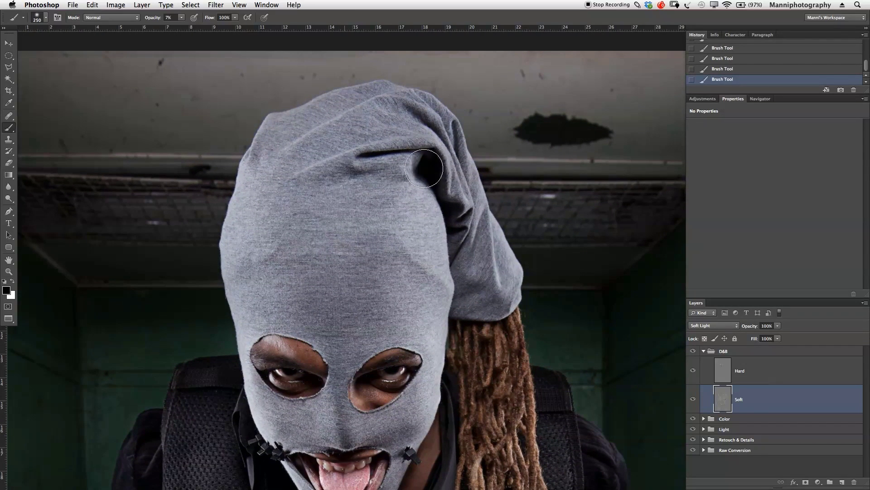
{"action": "key", "text": "bracketright"}
{"action": "key", "text": "bracketright"}
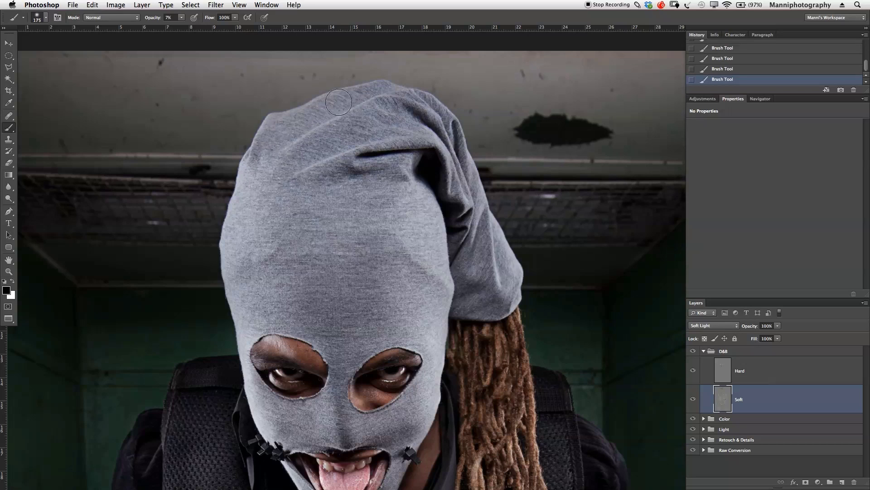
{"action": "key", "text": "bracketleft"}
{"action": "key", "text": "bracketleft"}
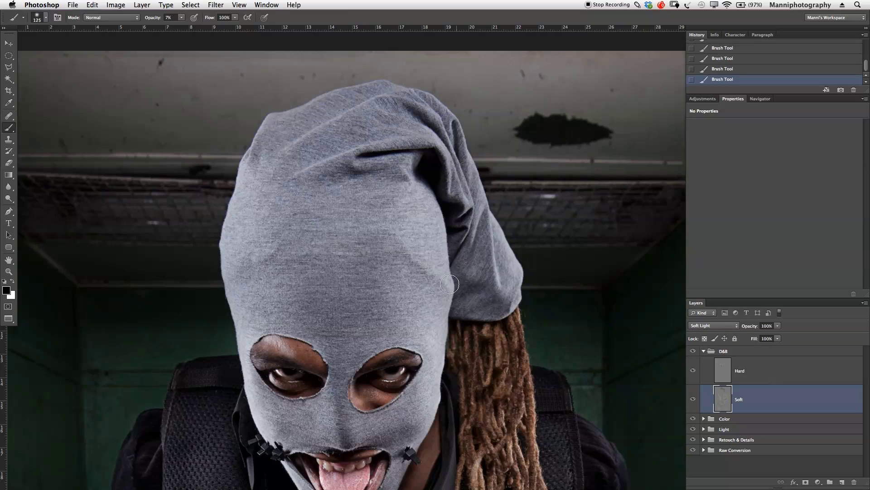
Step: Burn the broader shadow areas of the mask on the Soft layer with a black brush of 500 px
{"action": "key", "text": "bracketright"}
{"action": "key", "text": "bracketright"}
{"action": "key", "text": "bracketright"}
{"action": "key", "text": "bracketright"}
{"action": "key", "text": "bracketright"}
{"action": "key", "text": "bracketright"}
{"action": "key", "text": "bracketright"}
{"action": "key", "text": "space"}
{"action": "mouse_move", "coordinate": [352, 340]}
{"action": "left_mouse_down"}
{"action": "mouse_move", "coordinate": [354, 243]}
{"action": "mouse_move", "coordinate": [337, 253]}
{"action": "left_mouse_up"}
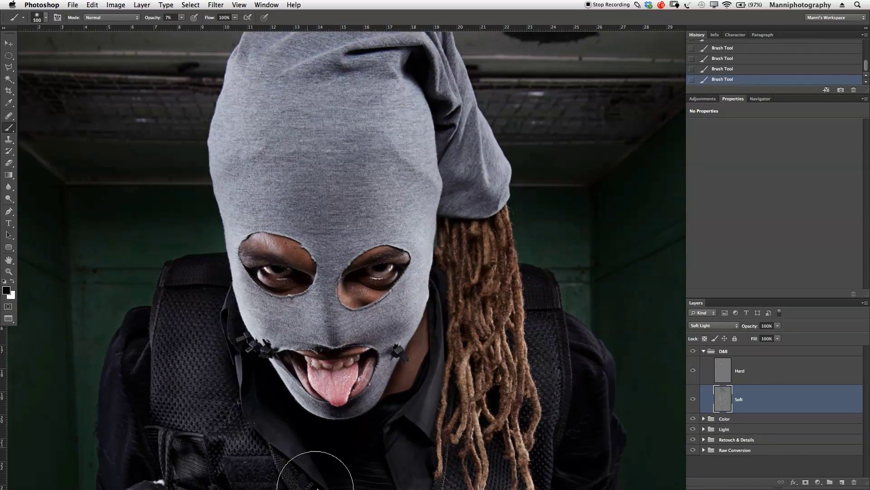
Step: Burn the mask around the nose and mouth at 175 px, and its crown at 600 px, with a black brush
{"action": "key", "text": "z"}
{"action": "key", "text": "super+minus"}
{"action": "key", "text": "super+minus"}
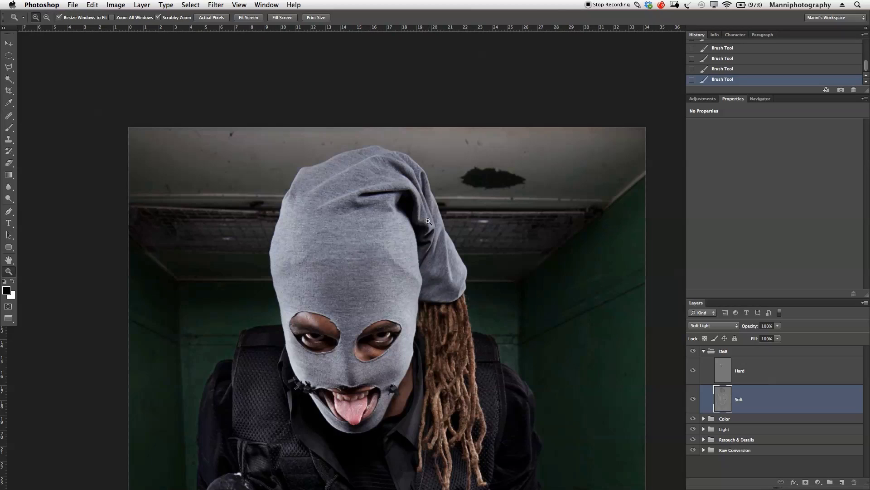
{"action": "key", "text": "b"}
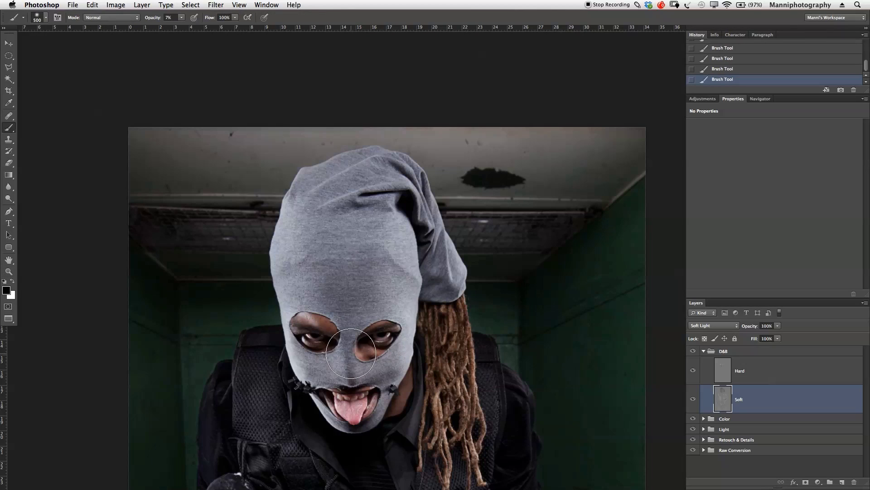
{"action": "key", "text": "bracketleft"}
{"action": "key", "text": "bracketleft"}
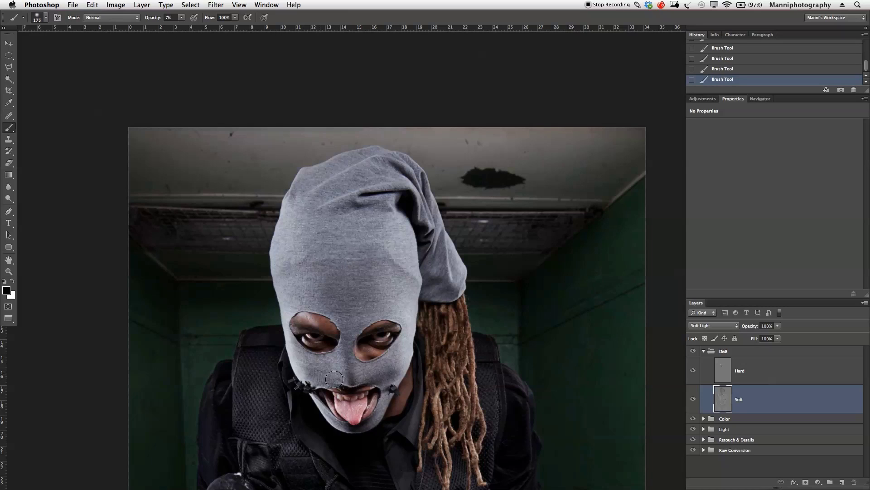
{"action": "key", "text": "bracketright"}
{"action": "key", "text": "bracketright"}
{"action": "key", "text": "bracketright"}
{"action": "key", "text": "bracketright"}
{"action": "key", "text": "bracketright"}
{"action": "key", "text": "bracketright"}
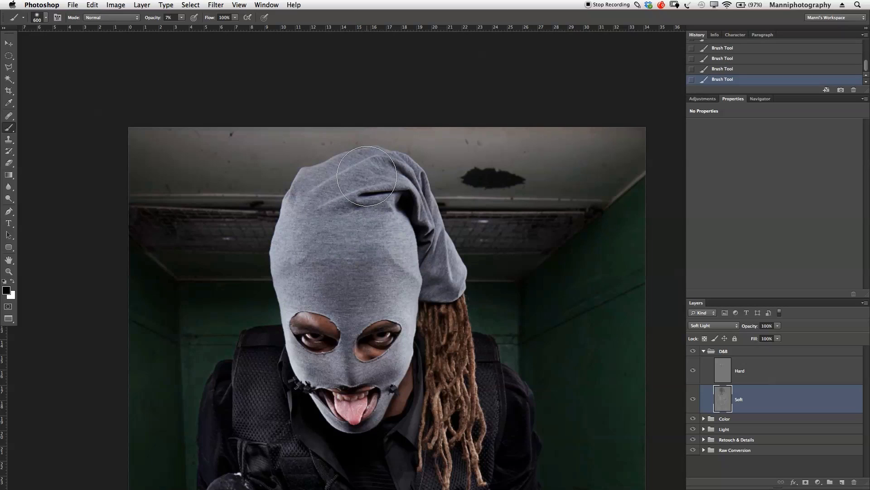
Step: Compare the portrait before and after by toggling the Soft layer's visibility
{"action": "left_click", "coordinate": [693, 400]}
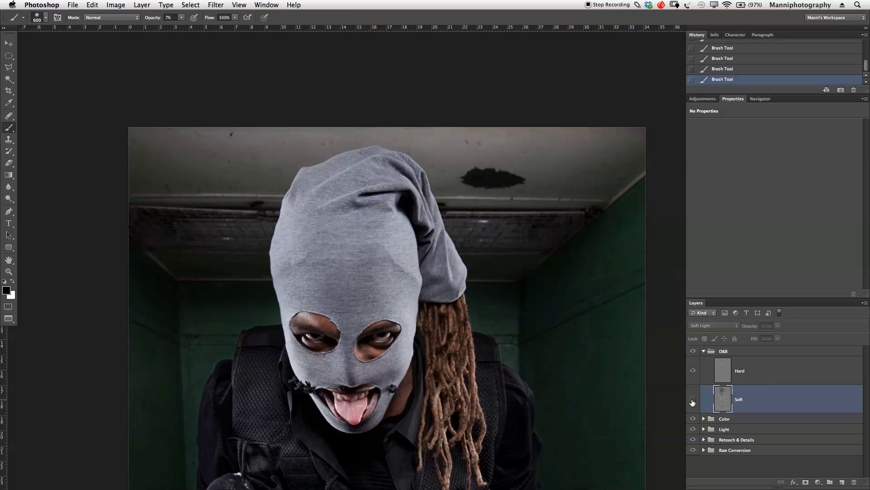
{"action": "left_click", "coordinate": [693, 400]}
{"action": "left_click", "coordinate": [693, 400]}
{"action": "left_click", "coordinate": [693, 399]}
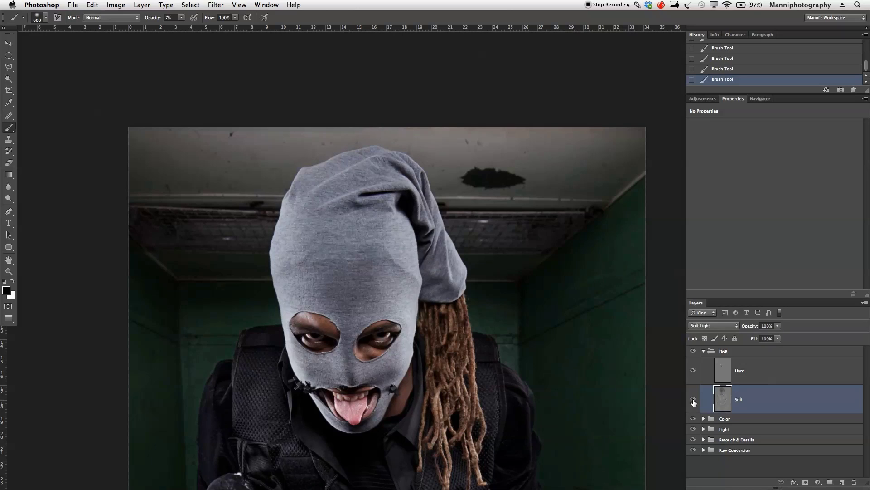
Step: Dodge the mask's forehead on the Soft layer with a white brush of 700 px
{"action": "key", "text": "x"}
{"action": "key", "text": "bracketright"}
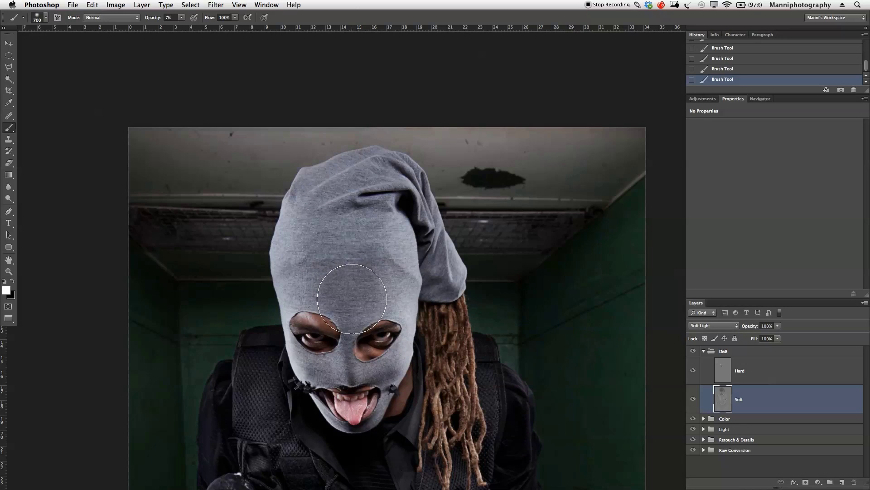
Step: Burn the shadows between the dreadlocks on the Hard layer with a small black brush of 30 px
{"action": "scroll", "coordinate": [481, 337], "scroll_direction": "down", "scroll_amount": 5}
{"action": "scroll", "coordinate": [481, 337], "scroll_direction": "right", "scroll_amount": 2}
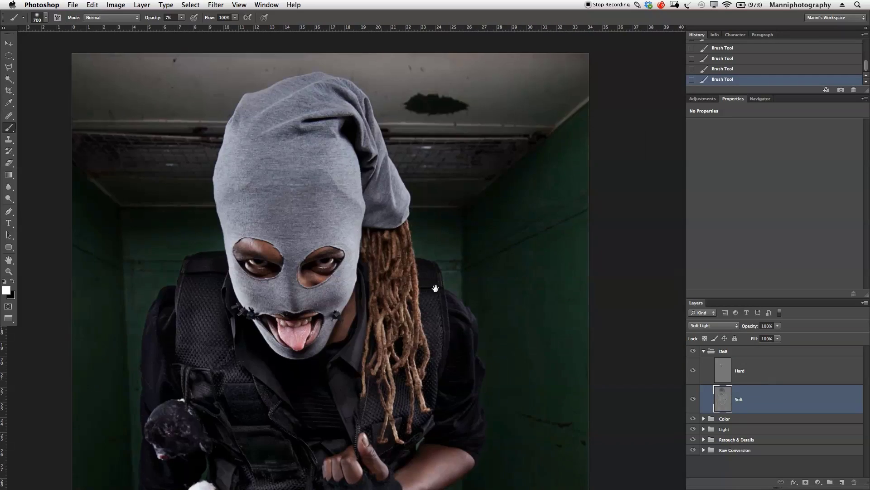
{"action": "key", "text": "z"}
{"action": "left_click", "coordinate": [421, 303]}
{"action": "left_click", "coordinate": [420, 303]}
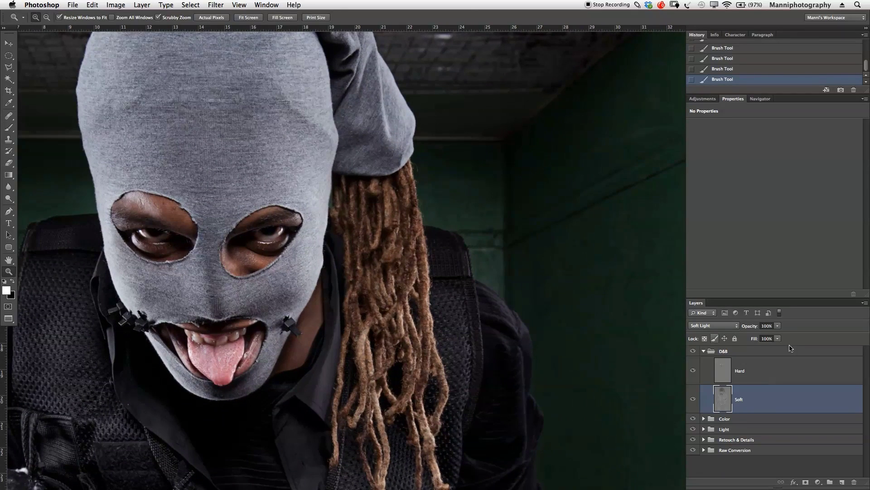
{"action": "left_click", "coordinate": [732, 374]}
{"action": "scroll", "coordinate": [378, 290], "scroll_direction": "down", "scroll_amount": 2}
{"action": "key", "text": "b"}
{"action": "key", "text": "bracketleft"}
{"action": "key", "text": "bracketleft"}
{"action": "key", "text": "bracketleft"}
{"action": "key", "text": "bracketleft"}
{"action": "key", "text": "bracketleft"}
{"action": "key", "text": "bracketleft"}
{"action": "key", "text": "bracketleft"}
{"action": "key", "text": "bracketleft"}
{"action": "key", "text": "bracketleft"}
{"action": "key", "text": "bracketleft"}
{"action": "key", "text": "bracketleft"}
{"action": "key", "text": "bracketleft"}
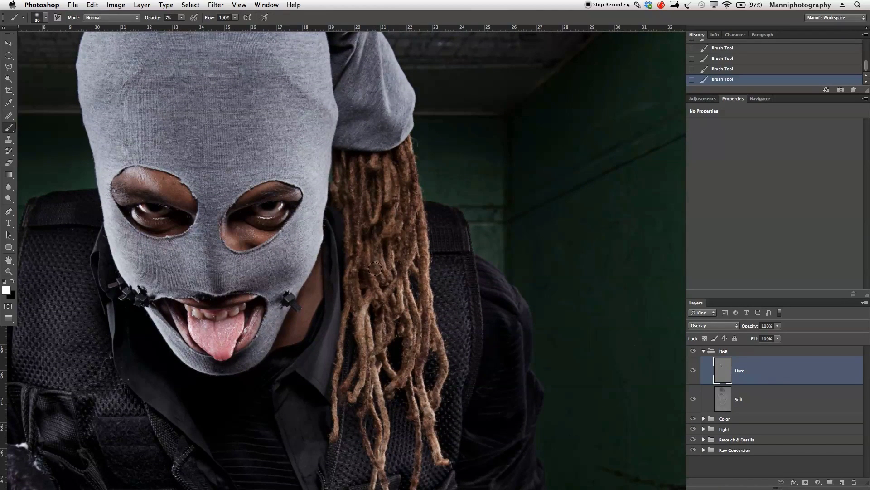
{"action": "key", "text": "x"}
{"action": "key", "text": "bracketleft"}
{"action": "key", "text": "bracketleft"}
{"action": "key", "text": "bracketleft"}
{"action": "key", "text": "bracketleft"}
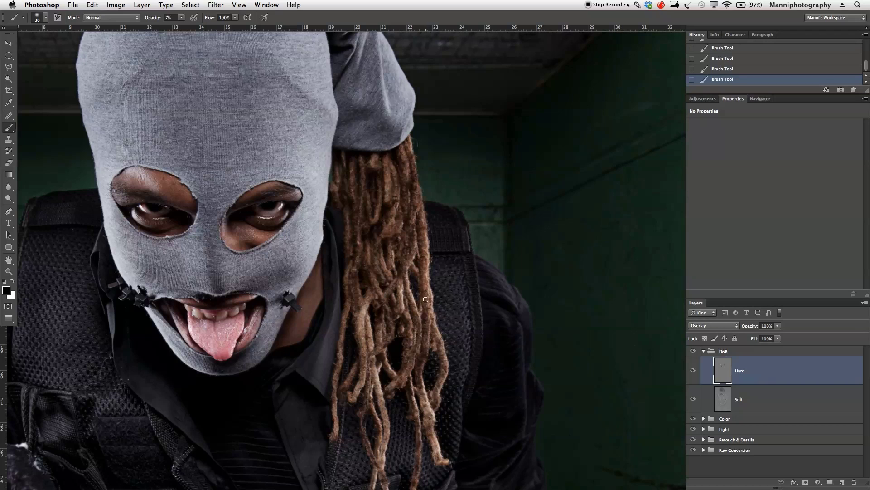
Step: Dodge the highlights along the dreadlocks on the Hard layer with a white brush of 30 px
{"action": "scroll", "coordinate": [392, 256], "scroll_direction": "down", "scroll_amount": 5}
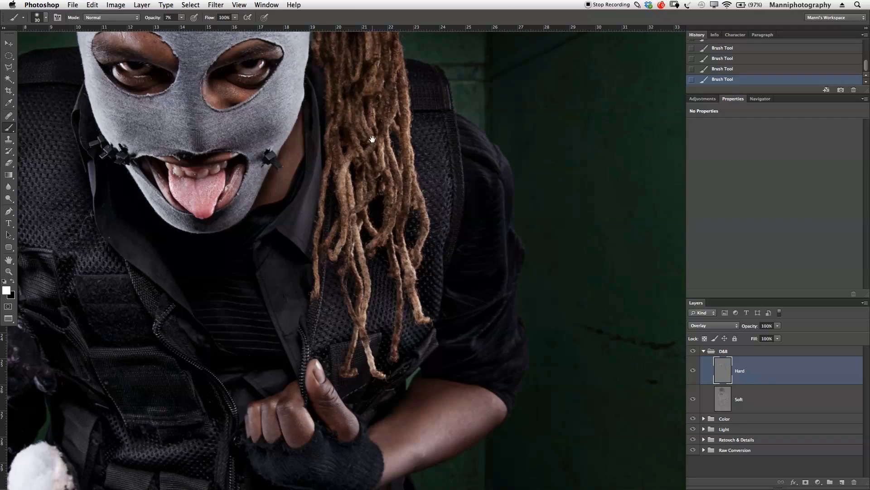
{"action": "left_click_drag", "start_coordinate": [372, 139], "coordinate": [374, 220]}
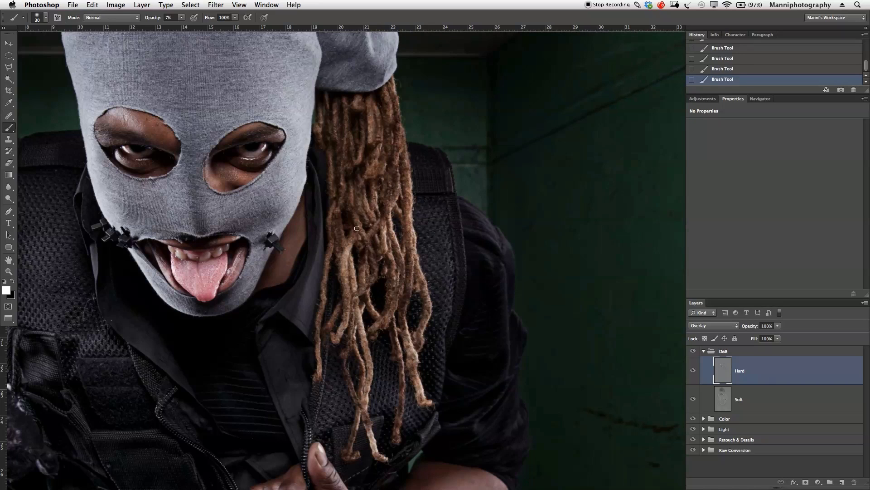
{"action": "left_click_drag", "start_coordinate": [353, 302], "coordinate": [359, 337]}
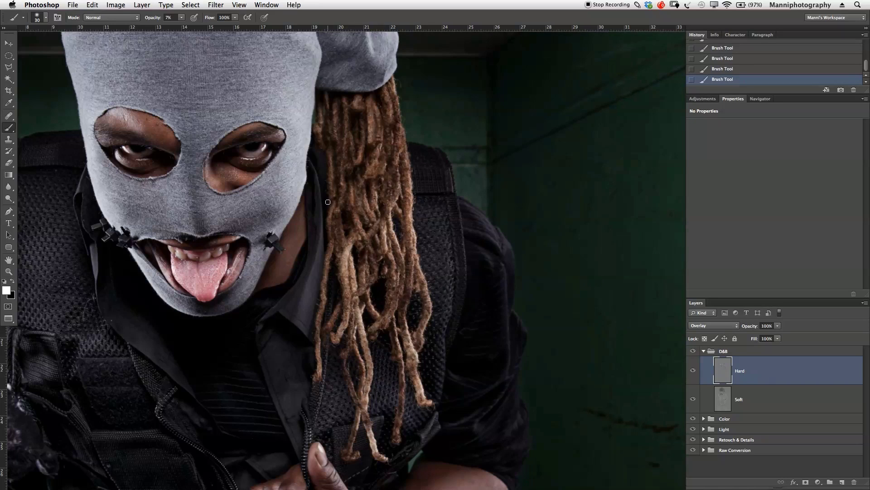
{"action": "left_click_drag", "start_coordinate": [319, 364], "coordinate": [317, 343]}
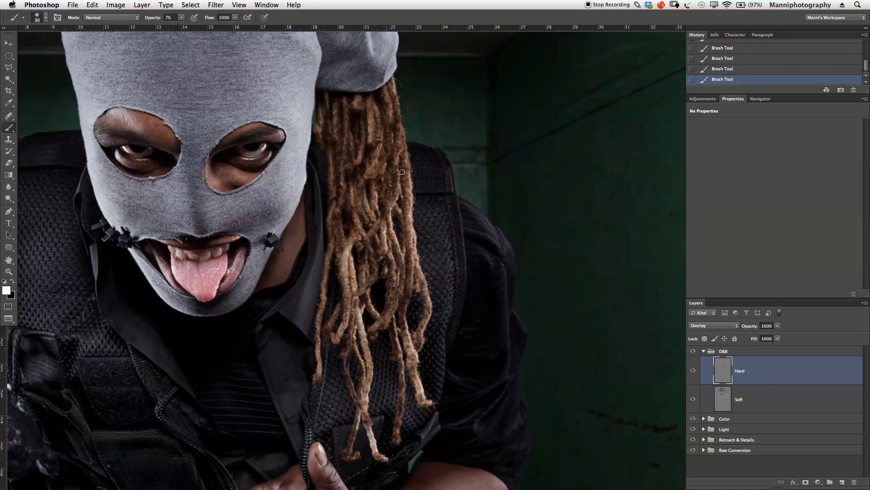
Step: Compare the whole portrait with and without dodging and burning by toggling the collapsed D&B group's visibility
{"action": "left_click", "coordinate": [406, 195], "text": "alt"}
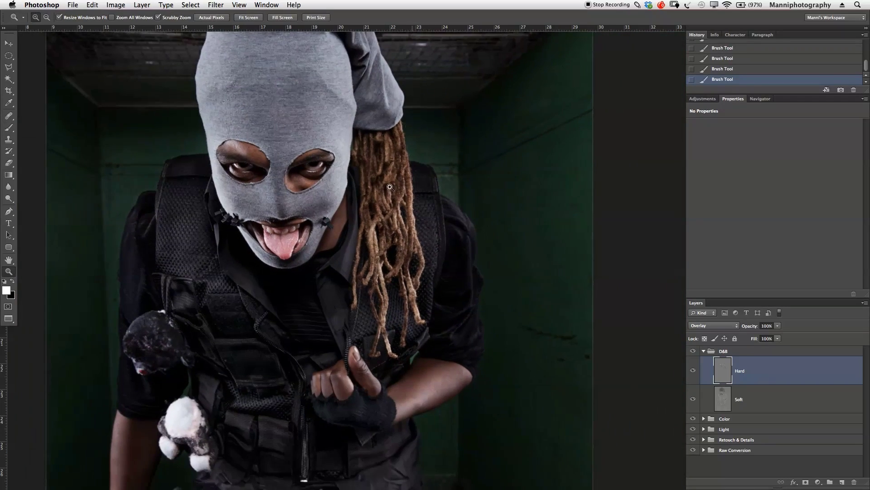
{"action": "left_click", "coordinate": [448, 243], "text": "alt"}
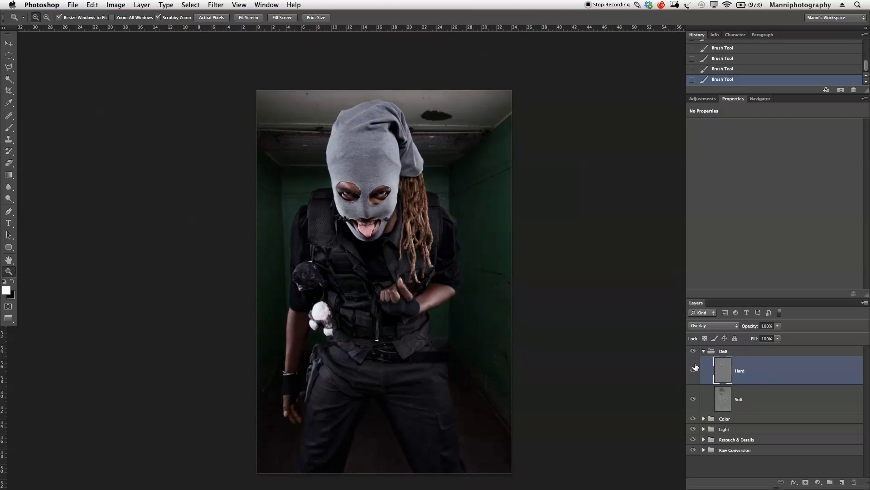
{"action": "left_click", "coordinate": [704, 351]}
{"action": "left_click", "coordinate": [693, 351]}
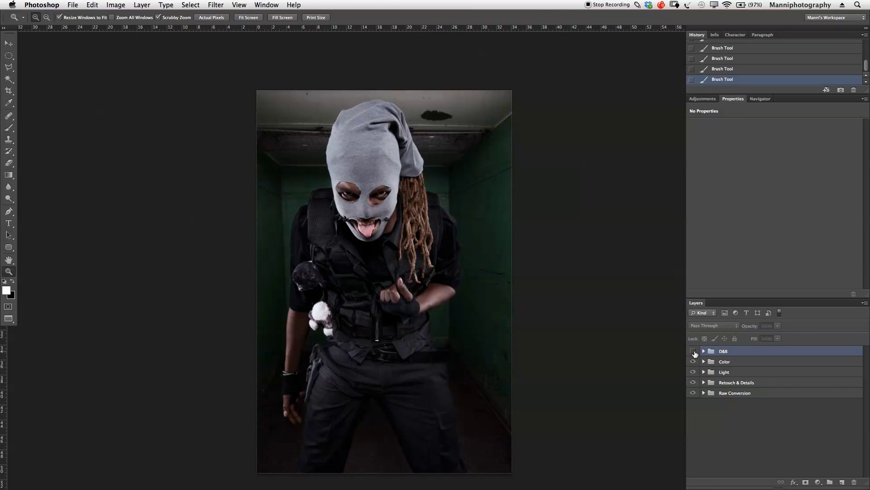
{"action": "left_click", "coordinate": [695, 353]}
{"action": "left_click", "coordinate": [695, 352]}
{"action": "left_click", "coordinate": [693, 352]}
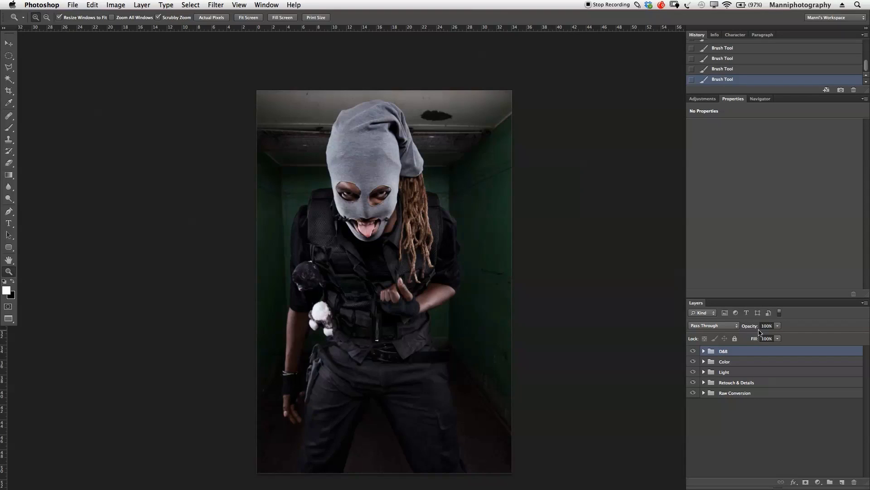
Step: Set the D&B group's opacity to 80% and compare the portrait with the group hidden and shown
{"action": "left_click_drag", "start_coordinate": [753, 328], "coordinate": [745, 329]}
{"action": "left_click", "coordinate": [692, 351]}
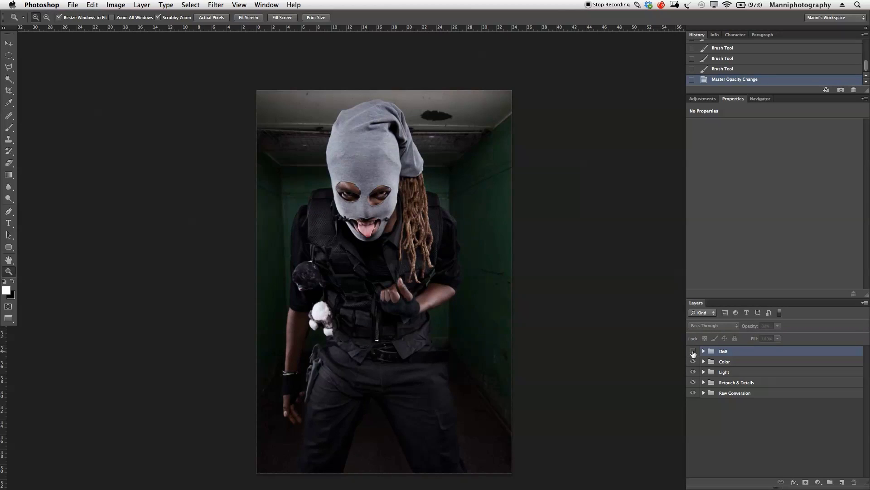
{"action": "left_click", "coordinate": [693, 352]}
{"action": "left_click", "coordinate": [693, 351]}
{"action": "left_click", "coordinate": [693, 352]}
Step: Hide the Color, Light, Retouch & Details and Raw Conversion groups, and set the Hard layer's blend mode to Normal
{"action": "left_click_drag", "start_coordinate": [692, 361], "coordinate": [692, 393]}
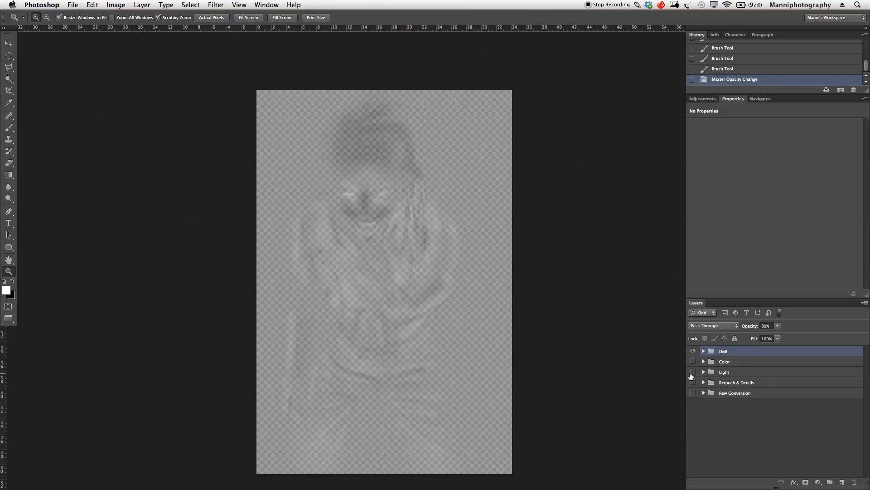
{"action": "left_click", "coordinate": [705, 352]}
{"action": "left_click", "coordinate": [725, 370]}
{"action": "left_click", "coordinate": [713, 326]}
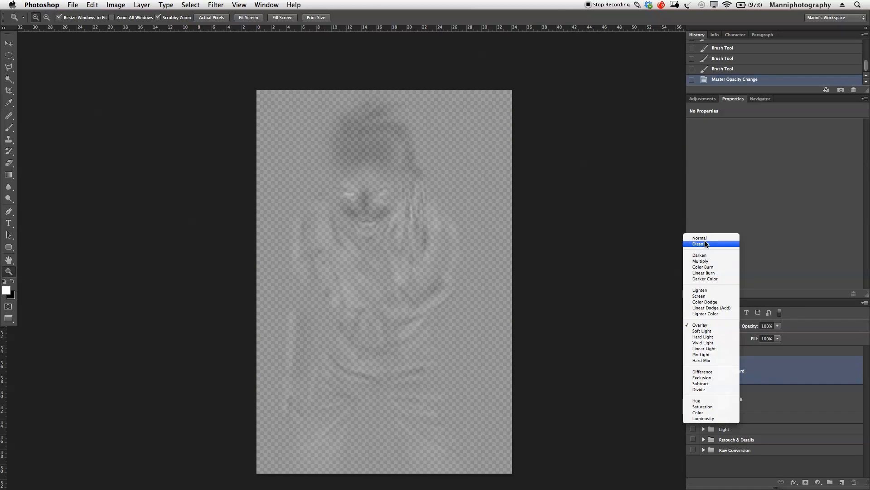
{"action": "left_click", "coordinate": [699, 238]}
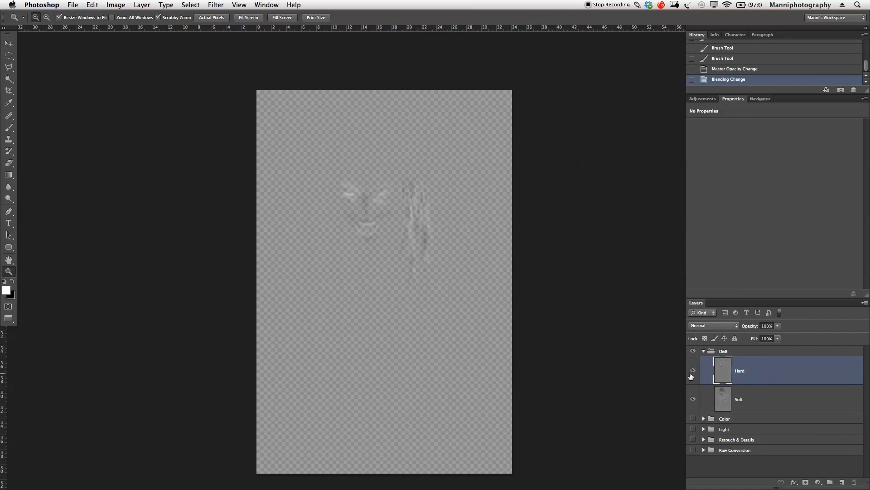
Step: Set the Soft layer's blend mode to Normal and the D&B group's opacity to 100%
{"action": "left_click", "coordinate": [725, 394]}
{"action": "left_click", "coordinate": [713, 326]}
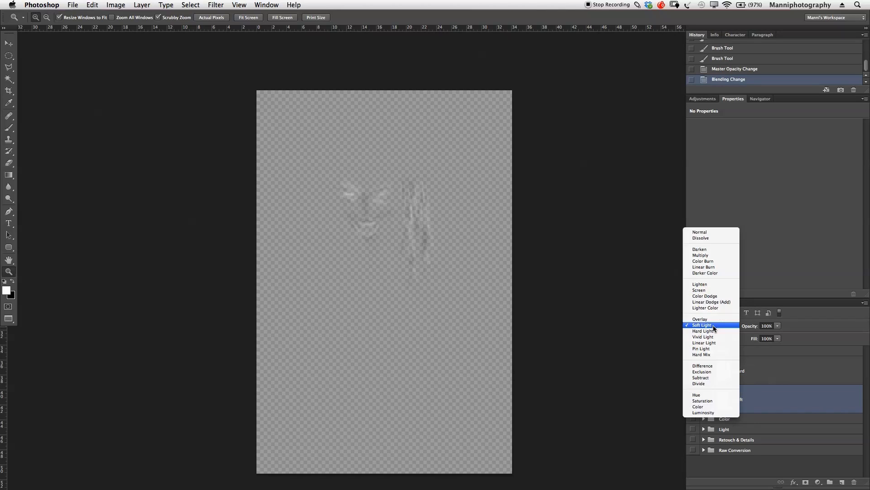
{"action": "left_click", "coordinate": [713, 234]}
{"action": "key", "text": "shift+alt+n"}
{"action": "left_click_drag", "start_coordinate": [754, 326], "coordinate": [860, 335]}
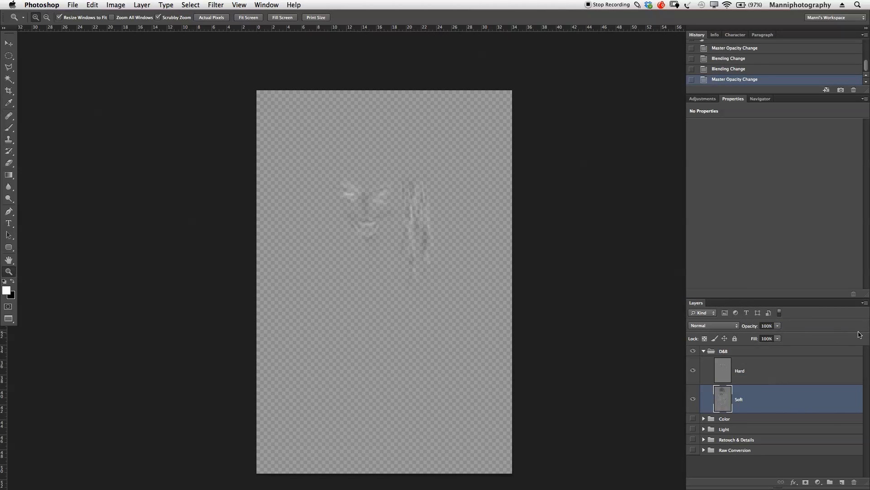
{"action": "left_click", "coordinate": [746, 362]}
{"action": "left_click", "coordinate": [758, 349]}
{"action": "left_click_drag", "start_coordinate": [754, 327], "coordinate": [819, 329]}
Step: Hide the Soft layer and examine the Hard layer's strokes on the face and dreadlocks up close
{"action": "left_click", "coordinate": [739, 369]}
{"action": "left_click", "coordinate": [695, 398]}
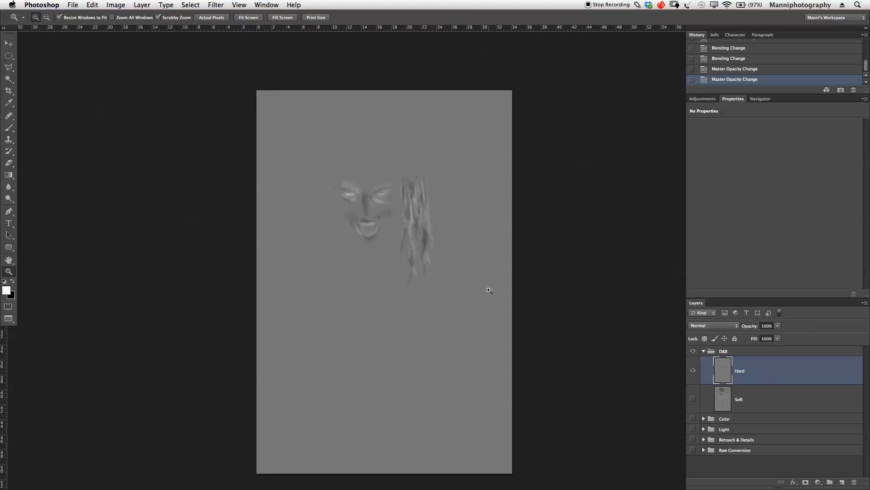
{"action": "left_click_drag", "start_coordinate": [389, 232], "coordinate": [408, 253]}
{"action": "left_click", "coordinate": [363, 225]}
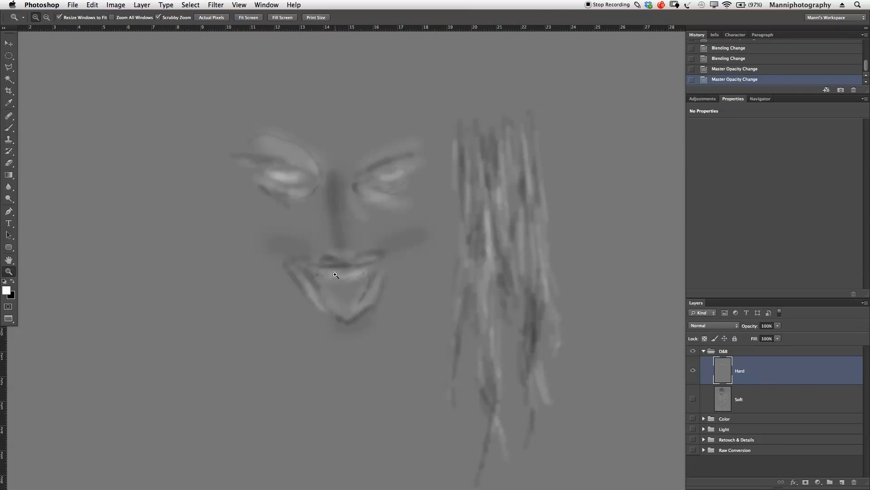
{"action": "left_click_drag", "start_coordinate": [381, 214], "coordinate": [364, 225]}
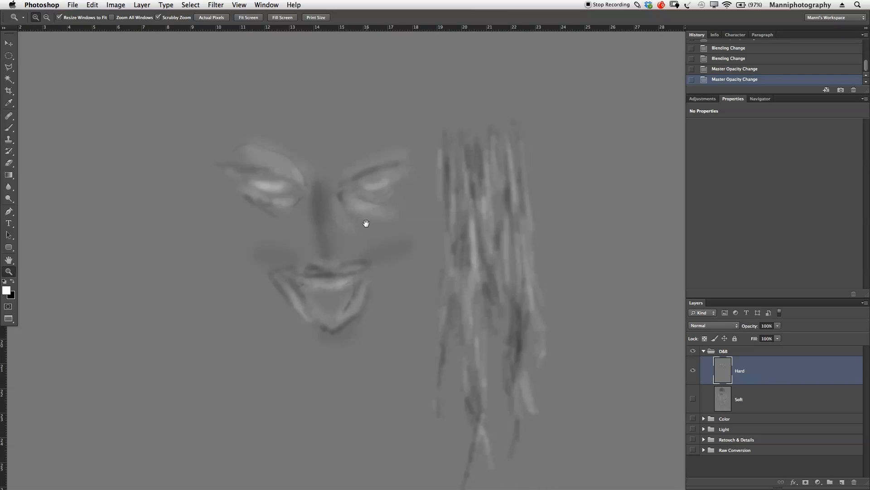
Step: Show only the Soft layer and examine its broad strokes on the mask, vest, arms and trousers
{"action": "left_click", "coordinate": [692, 370]}
{"action": "left_click", "coordinate": [692, 400]}
{"action": "left_click_drag", "start_coordinate": [472, 345], "coordinate": [442, 345]}
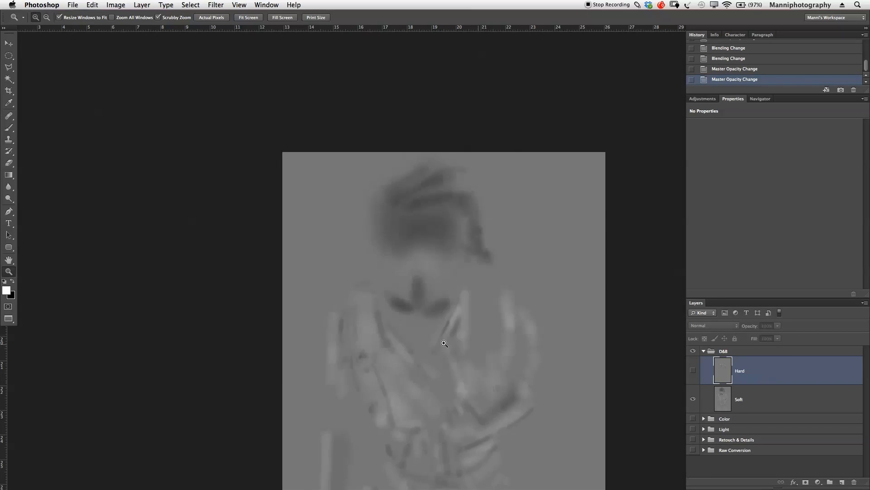
{"action": "left_click_drag", "start_coordinate": [445, 237], "coordinate": [442, 149]}
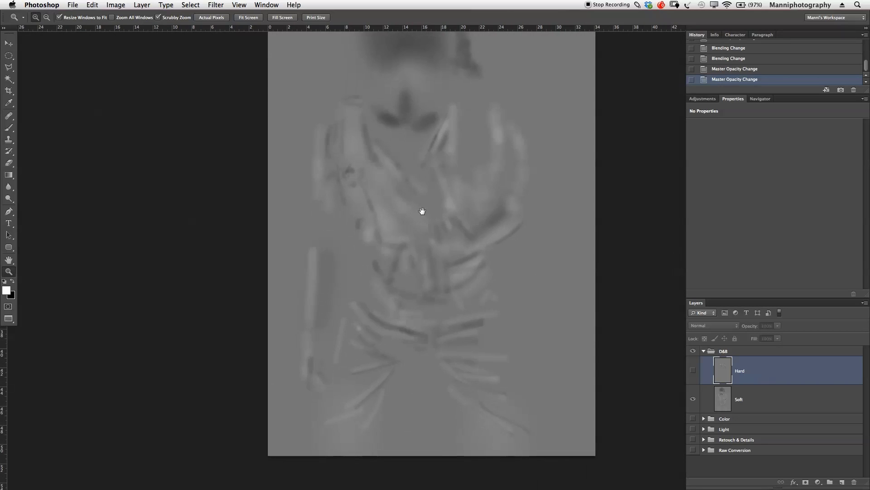
{"action": "left_click_drag", "start_coordinate": [422, 181], "coordinate": [446, 299]}
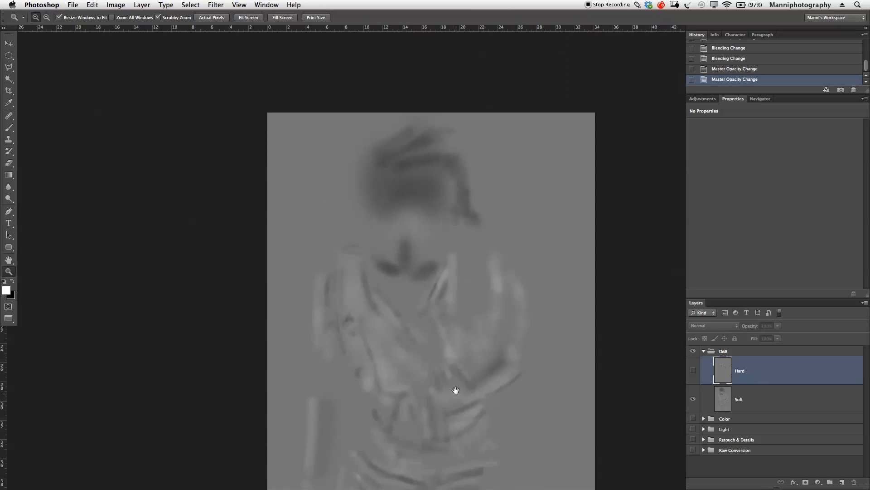
{"action": "left_click_drag", "start_coordinate": [447, 333], "coordinate": [449, 369]}
{"action": "left_click_drag", "start_coordinate": [447, 323], "coordinate": [463, 278]}
{"action": "left_click_drag", "start_coordinate": [467, 353], "coordinate": [485, 360]}
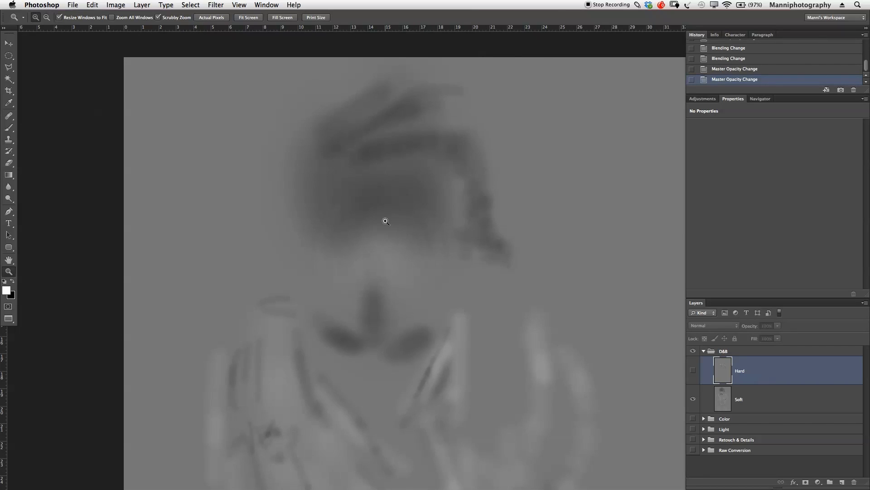
{"action": "left_click_drag", "start_coordinate": [461, 280], "coordinate": [522, 309]}
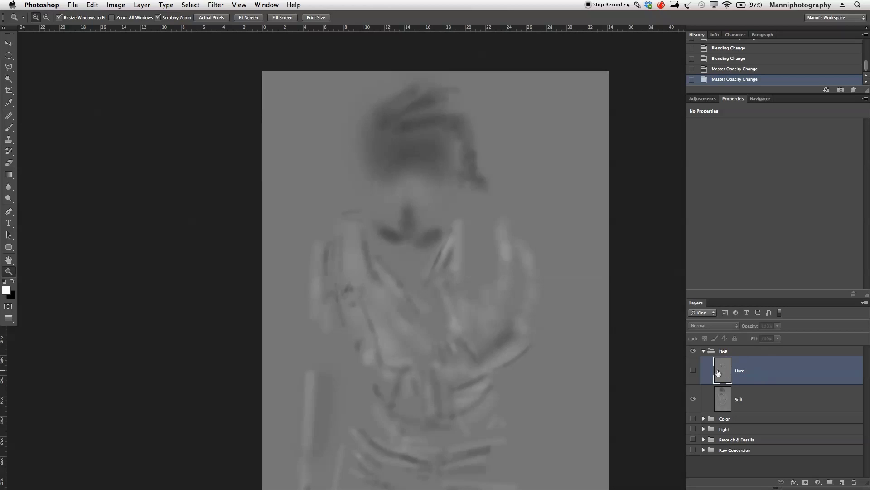
Step: Show the Hard layer again and restore the blend modes: Overlay for Hard and Soft Light for Soft
{"action": "left_click", "coordinate": [692, 370]}
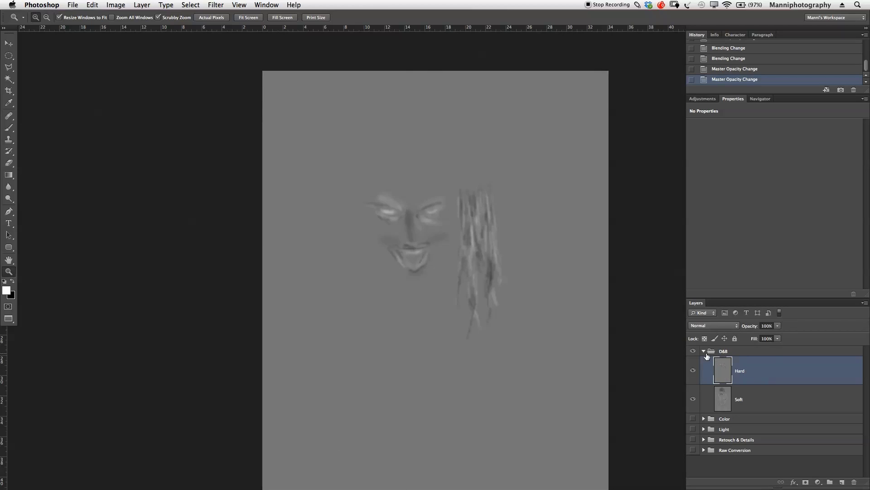
{"action": "left_click", "coordinate": [758, 398]}
{"action": "left_click", "coordinate": [754, 375]}
{"action": "left_click", "coordinate": [725, 325]}
{"action": "left_click", "coordinate": [722, 412]}
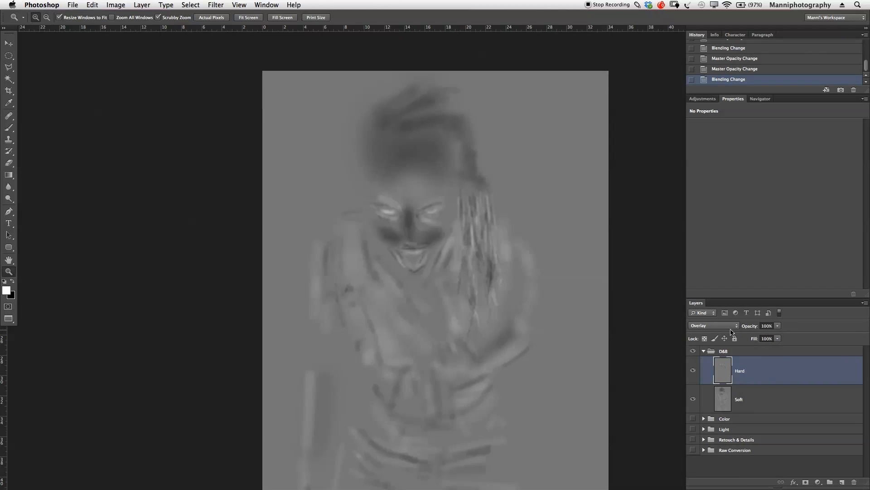
{"action": "left_click", "coordinate": [748, 404]}
{"action": "left_click", "coordinate": [723, 329]}
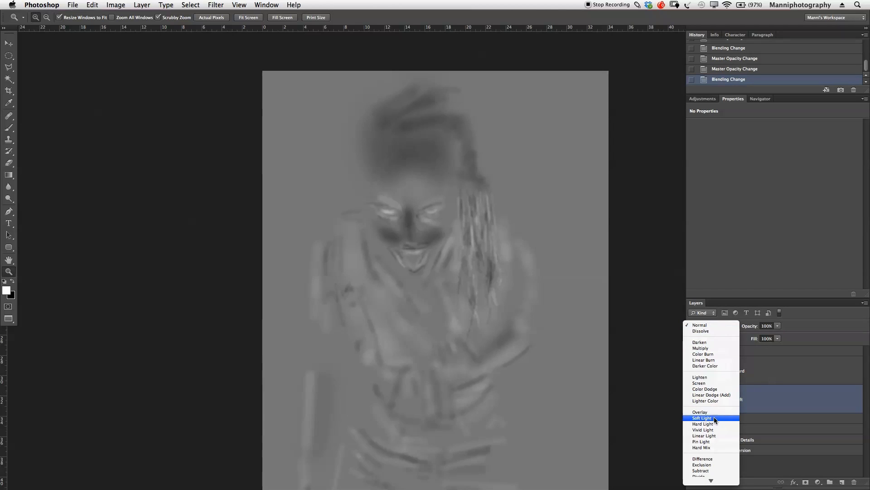
{"action": "left_click", "coordinate": [702, 412]}
Step: Set the D&B group's opacity back to 80%, show all the lower groups again and collapse the D&B group
{"action": "left_click", "coordinate": [756, 351]}
{"action": "left_click_drag", "start_coordinate": [756, 330], "coordinate": [750, 331]}
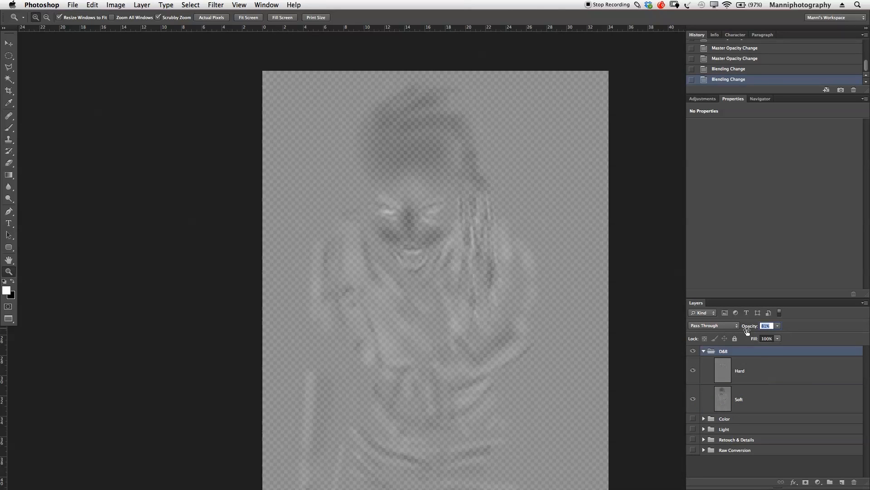
{"action": "left_click_drag", "start_coordinate": [747, 331], "coordinate": [747, 331]}
{"action": "left_click_drag", "start_coordinate": [692, 428], "coordinate": [692, 451]}
{"action": "left_click", "coordinate": [704, 351]}
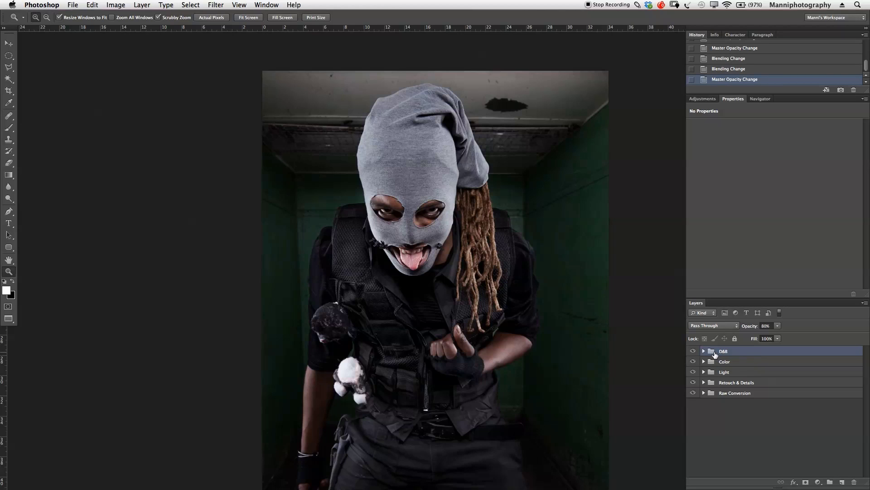
Step: Stamp all visible layers into a new layer above the D&B group
{"action": "left_click", "coordinate": [483, 298], "text": "alt"}
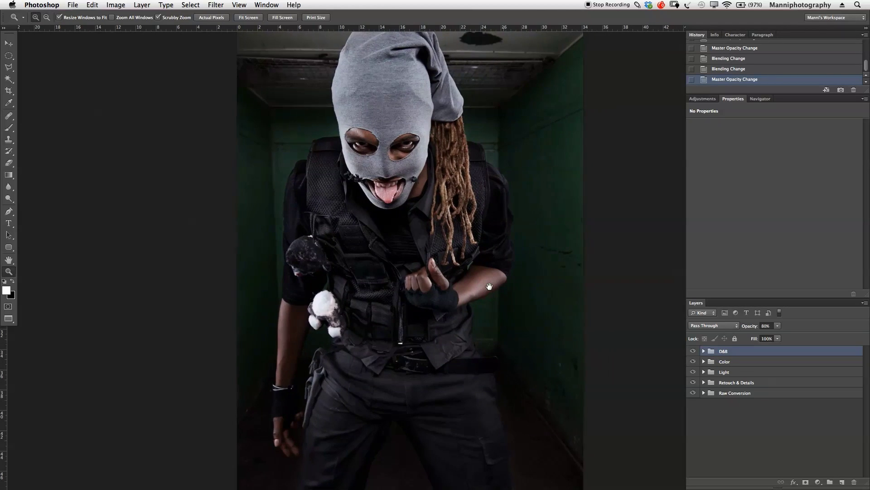
{"action": "left_click", "coordinate": [483, 298], "text": "alt"}
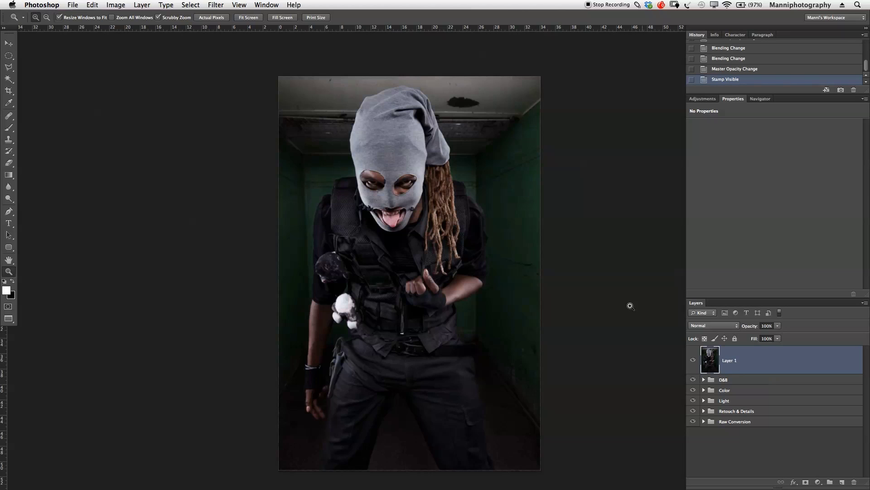
Step: Open the stamped layer in Color Efex Pro 4, enlarge its window and choose the Cross Processing filter
{"action": "left_click", "coordinate": [216, 4]}
{"action": "mouse_move", "coordinate": [251, 216]}
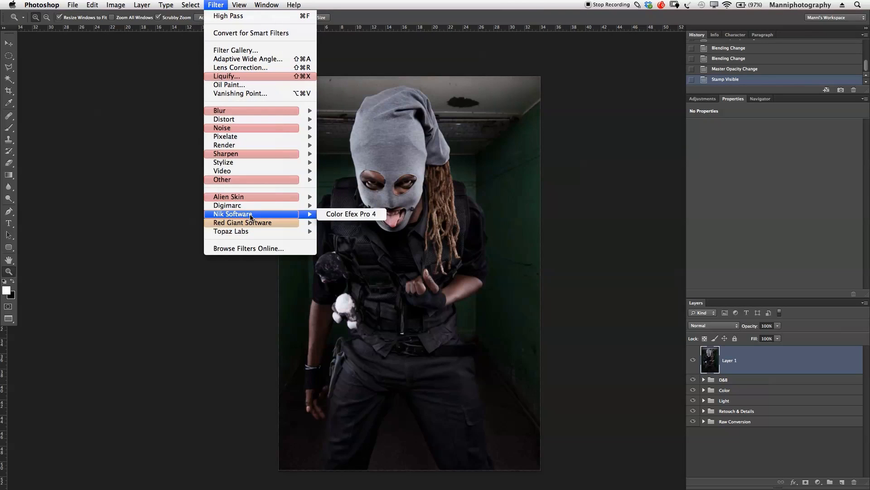
{"action": "left_click", "coordinate": [366, 216]}
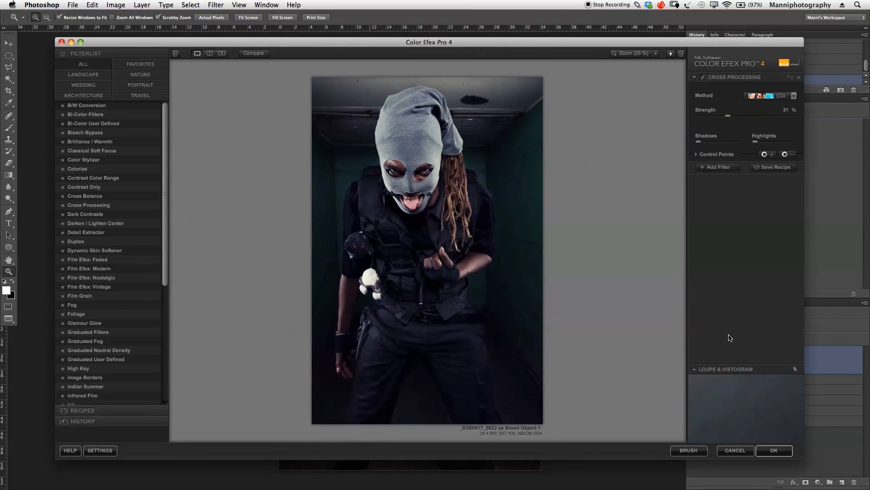
{"action": "left_click_drag", "start_coordinate": [485, 42], "coordinate": [453, 25]}
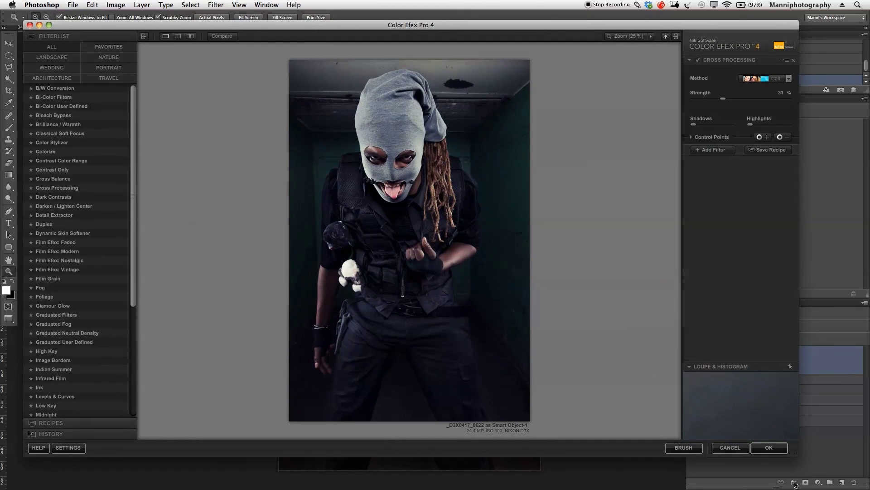
{"action": "left_click_drag", "start_coordinate": [798, 458], "coordinate": [811, 473]}
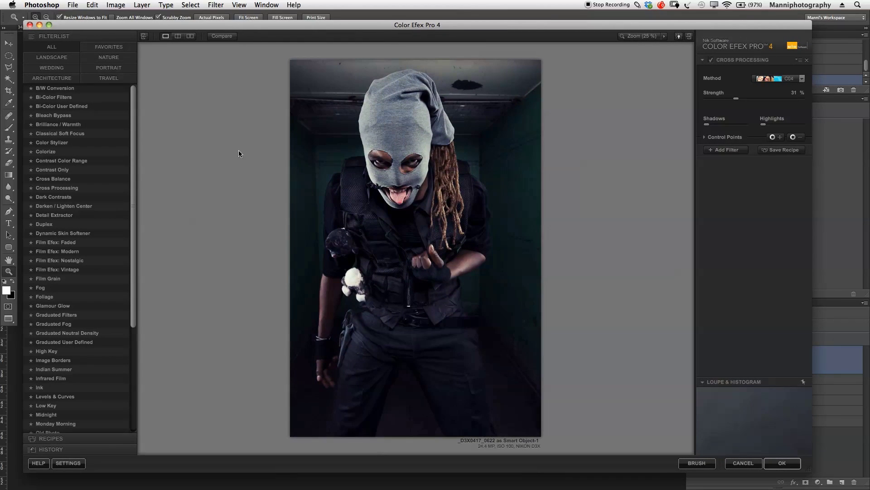
{"action": "left_click", "coordinate": [55, 189]}
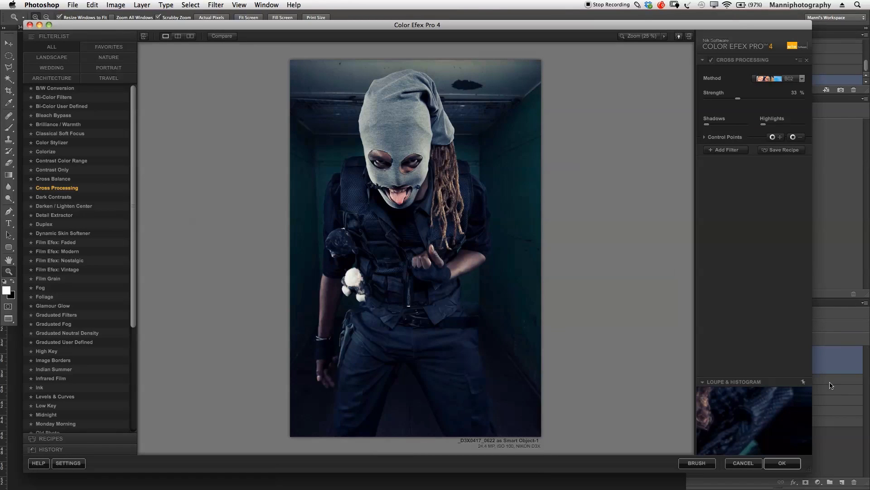
Step: Set the Cross Processing method to L05 with 35% strength, protect the shadows slightly and apply the filter
{"action": "left_click", "coordinate": [788, 82]}
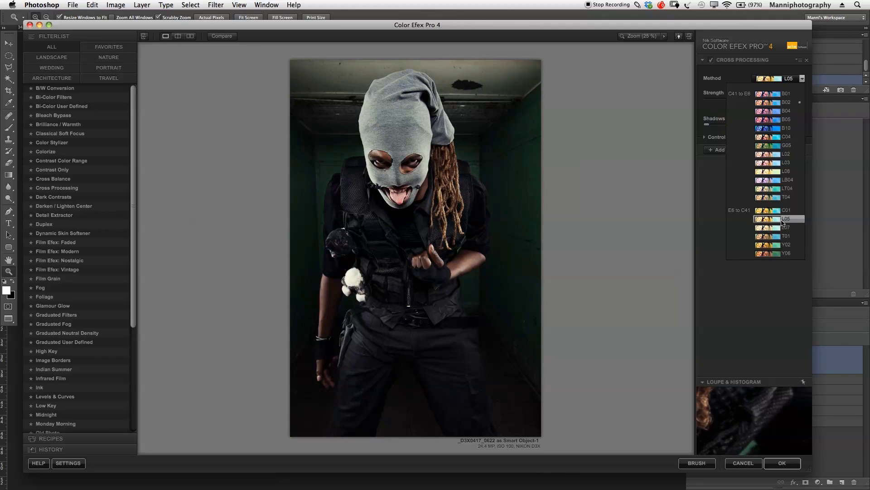
{"action": "left_click", "coordinate": [783, 221]}
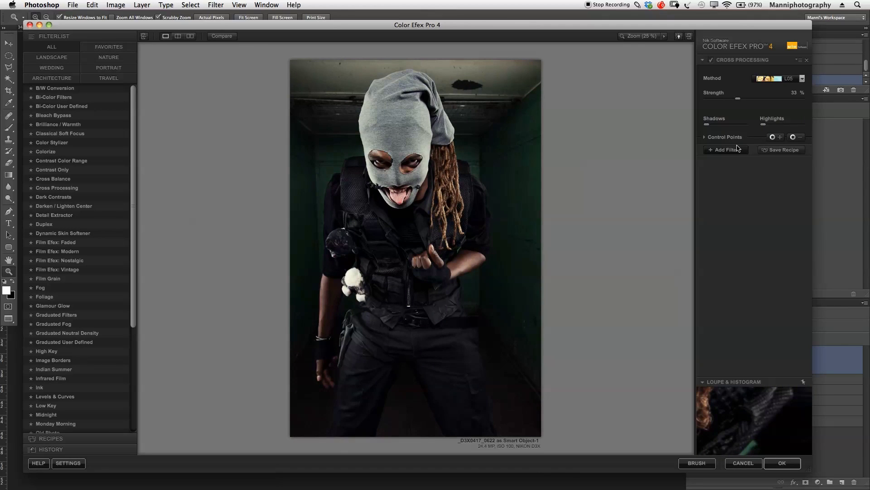
{"action": "left_click_drag", "start_coordinate": [737, 100], "coordinate": [712, 124]}
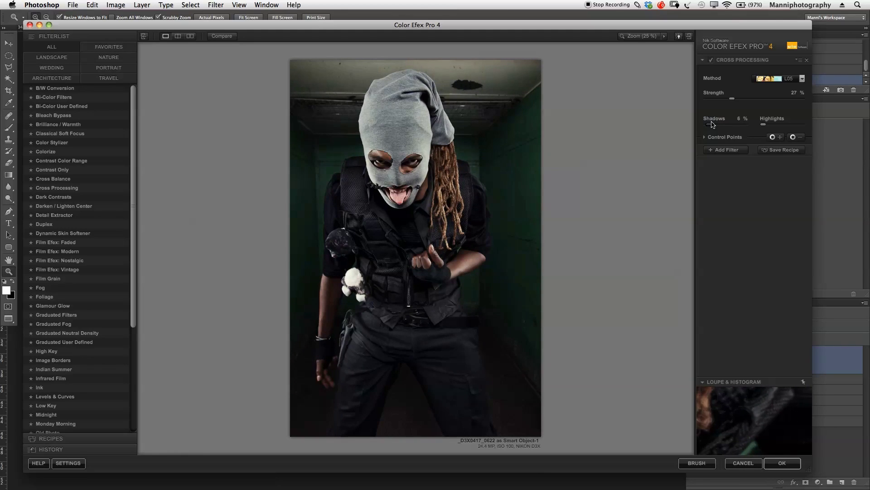
{"action": "left_click", "coordinate": [764, 127]}
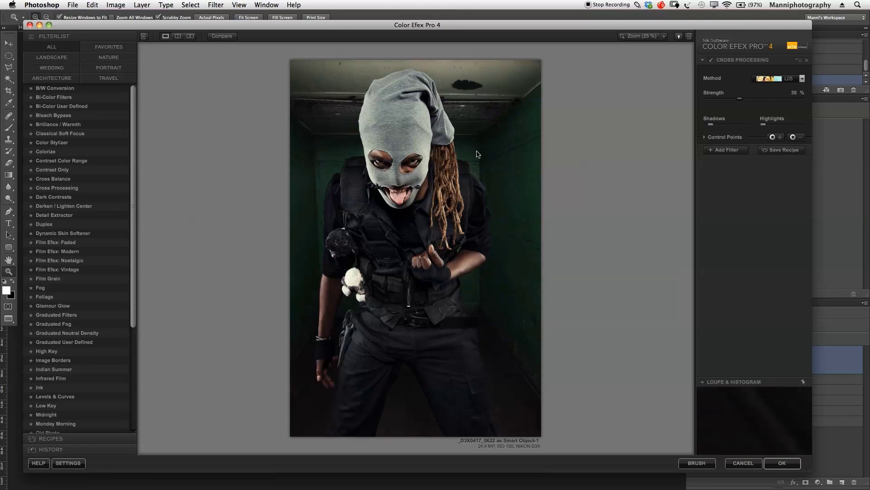
{"action": "left_click", "coordinate": [781, 463]}
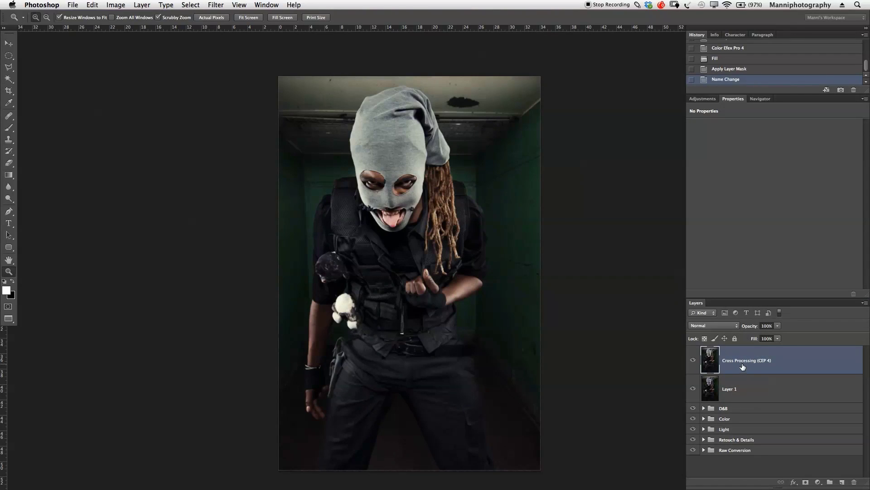
Step: Delete the stamped Layer 1 below Cross Processing and compare the image with and without the filtered layer
{"action": "left_click", "coordinate": [693, 360]}
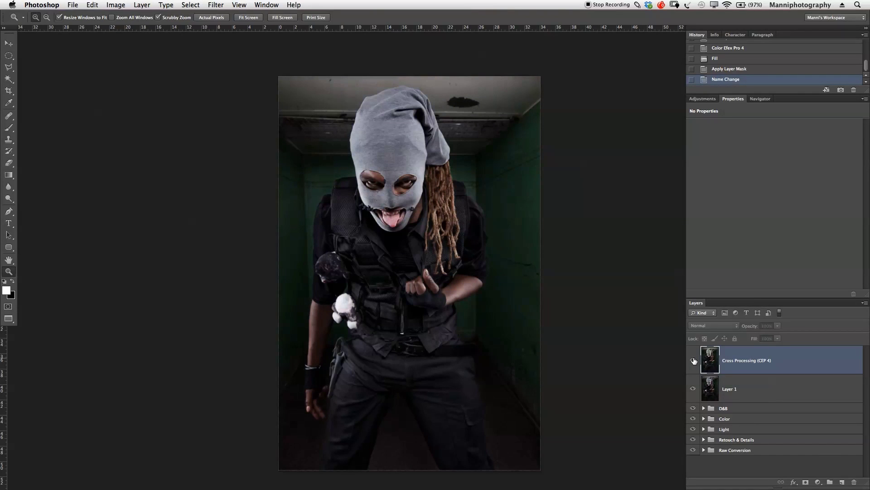
{"action": "left_click", "coordinate": [693, 360]}
{"action": "left_click", "coordinate": [734, 390]}
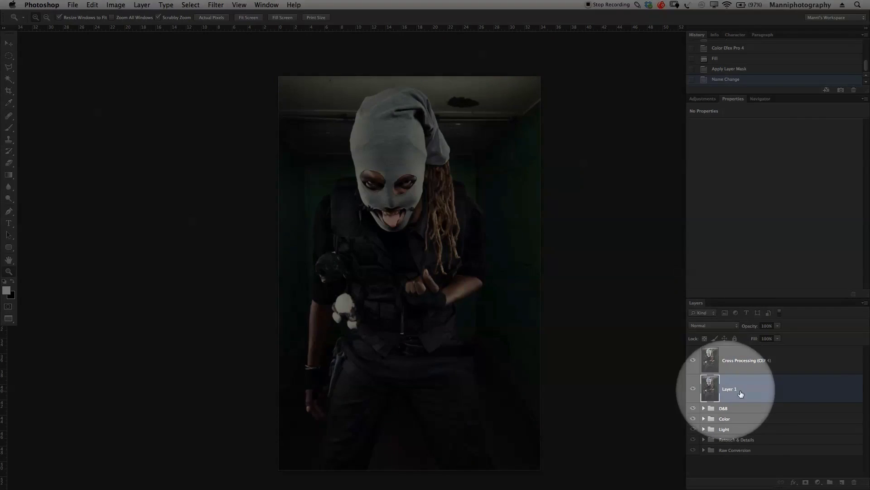
{"action": "key", "text": "Delete"}
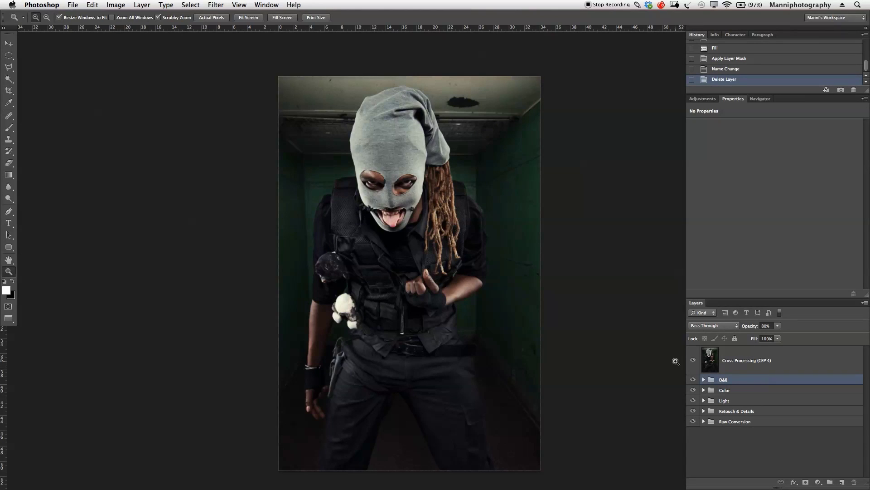
{"action": "left_click", "coordinate": [694, 360]}
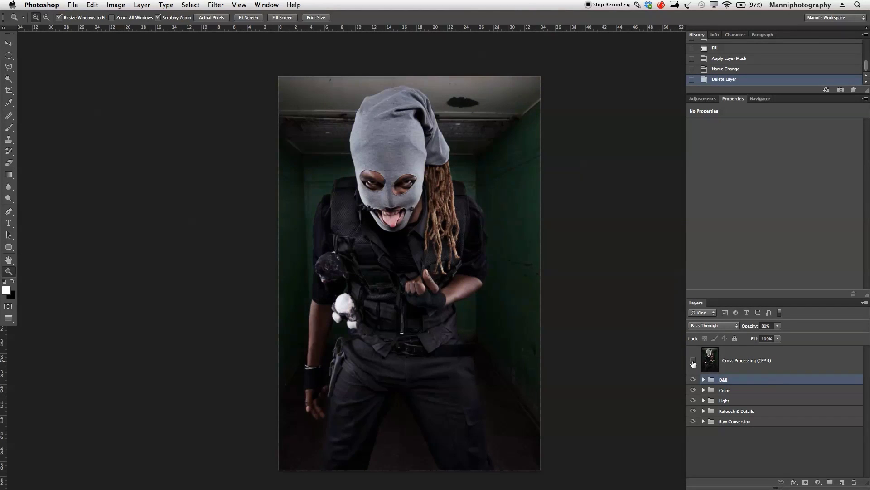
{"action": "left_click", "coordinate": [693, 360]}
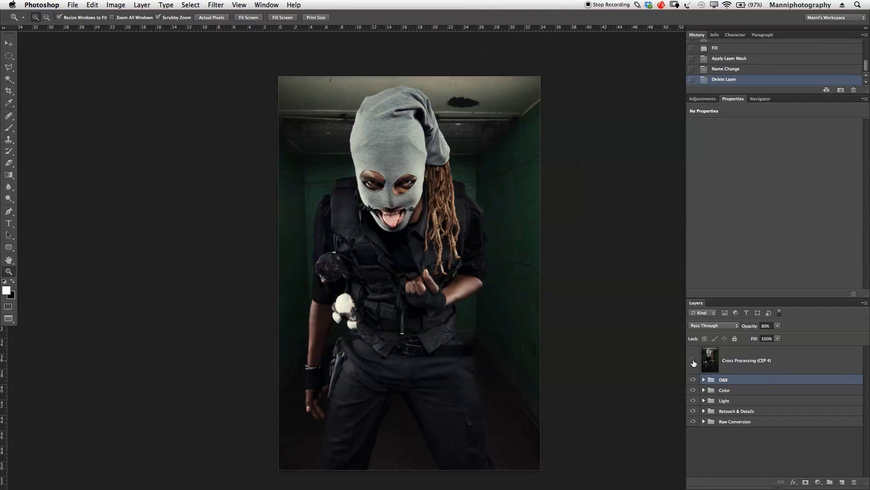
{"action": "left_click", "coordinate": [693, 361]}
Step: Lower the Cross Processing layer's opacity to 71% and compare the image with and without it
{"action": "left_click", "coordinate": [754, 367]}
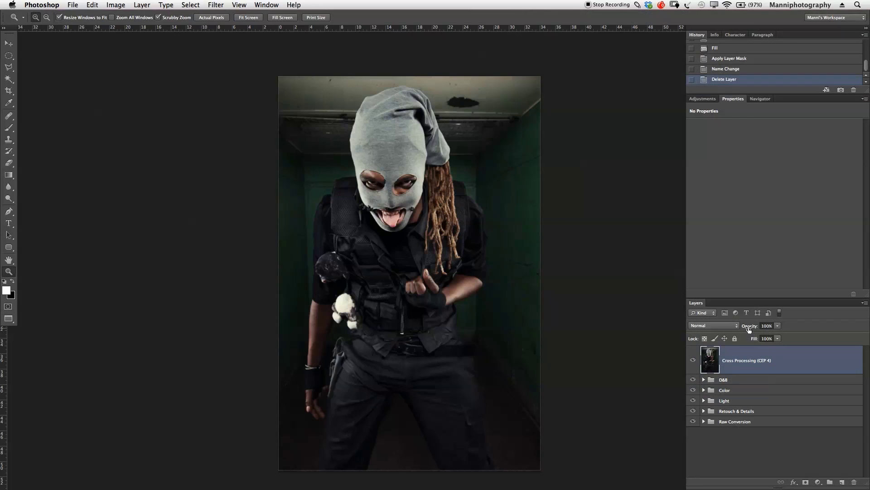
{"action": "left_click_drag", "start_coordinate": [746, 329], "coordinate": [746, 329]}
{"action": "left_click", "coordinate": [693, 360]}
{"action": "left_click", "coordinate": [693, 360]}
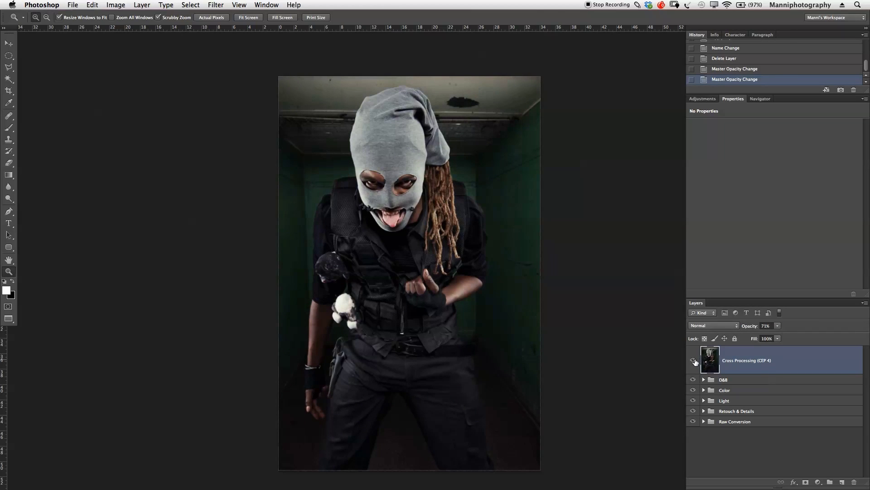
{"action": "left_click", "coordinate": [693, 360]}
{"action": "left_click", "coordinate": [694, 361]}
{"action": "left_click", "coordinate": [694, 360]}
{"action": "left_click", "coordinate": [696, 361]}
{"action": "left_click", "coordinate": [696, 360]}
{"action": "left_click", "coordinate": [696, 361]}
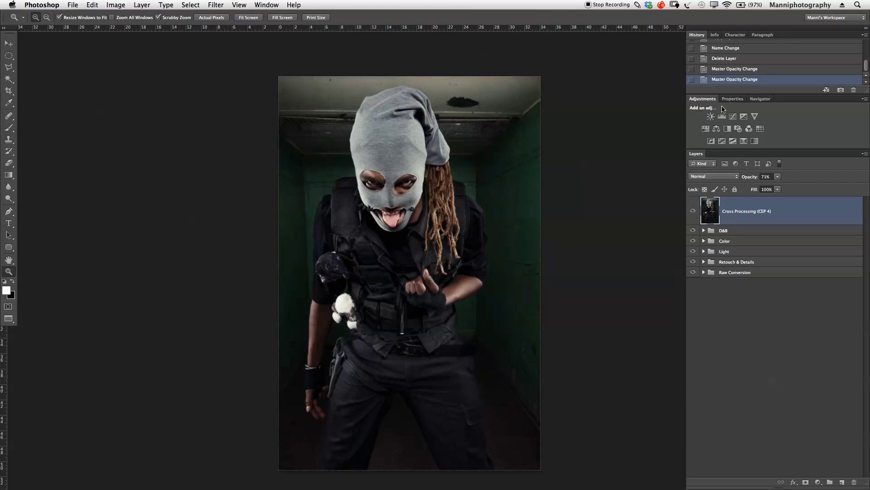
Step: Add a Curves adjustment layer with a highlight point at 185/188 and a shadow point at 54/57, and check its effect
{"action": "key", "text": "ctrl+m"}
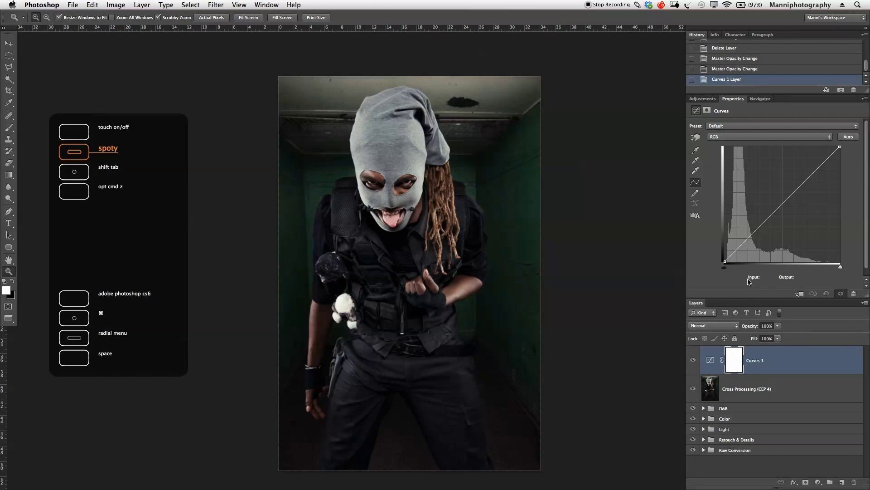
{"action": "left_click", "coordinate": [751, 236]}
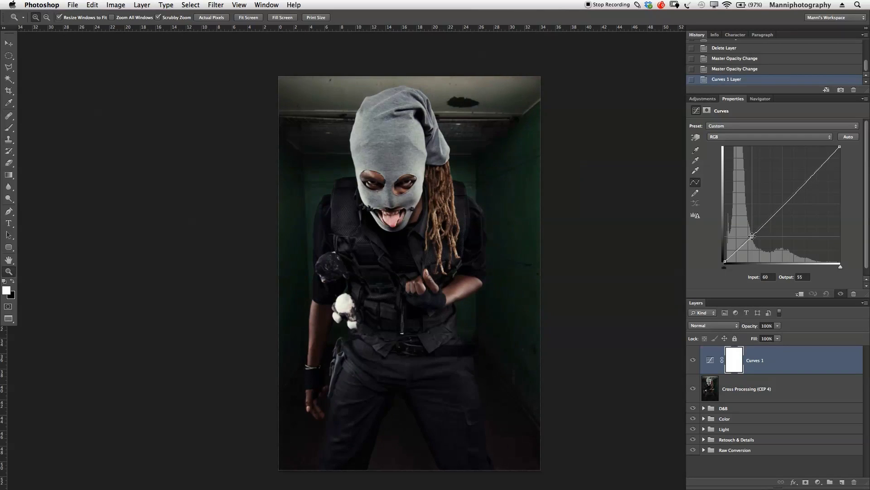
{"action": "left_click", "coordinate": [808, 178]}
{"action": "left_click_drag", "start_coordinate": [808, 177], "coordinate": [808, 176]}
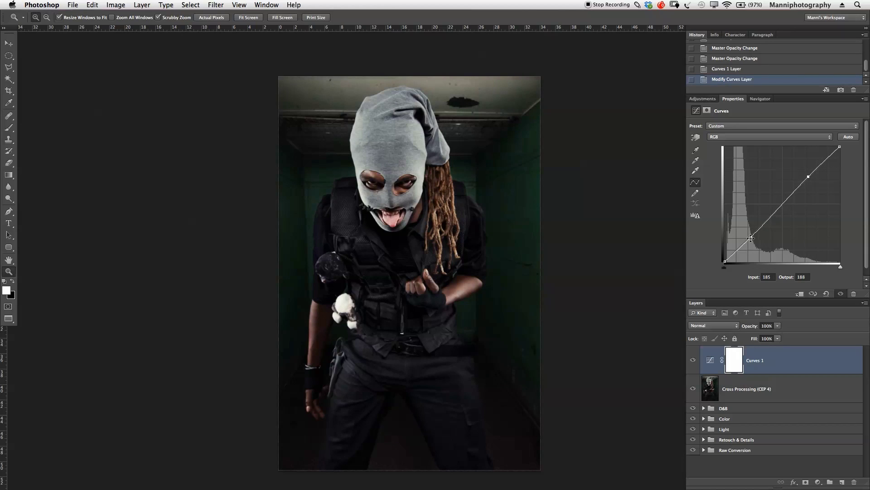
{"action": "left_click_drag", "start_coordinate": [751, 236], "coordinate": [750, 236]}
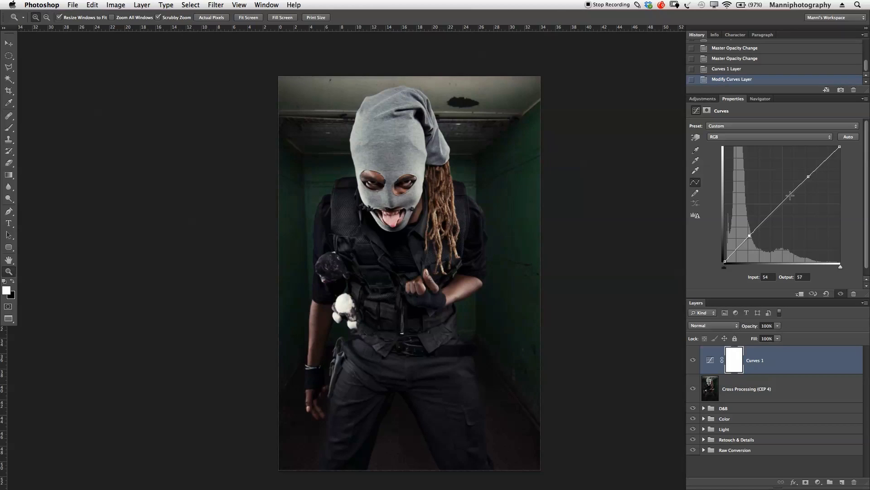
{"action": "left_click", "coordinate": [694, 361]}
{"action": "left_click", "coordinate": [694, 361]}
Step: Add a Hue/Saturation adjustment layer with saturation at -6 and compare the image with and without it
{"action": "left_click", "coordinate": [702, 99]}
{"action": "left_click", "coordinate": [706, 130]}
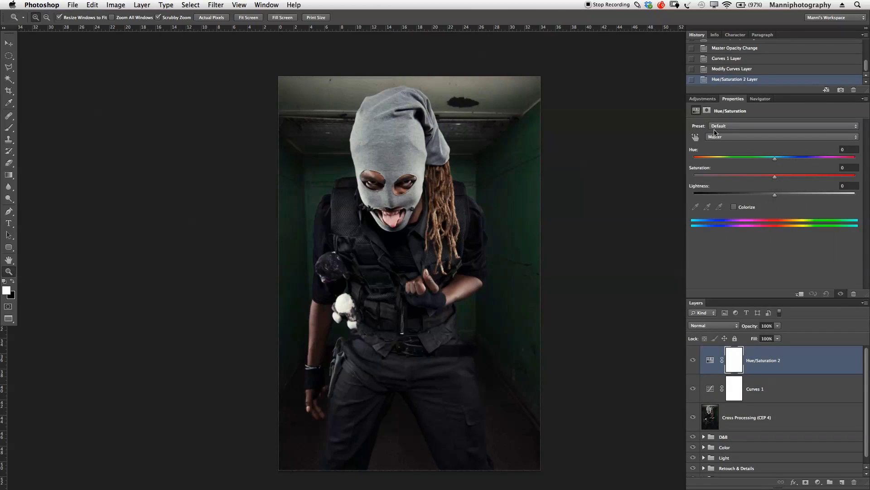
{"action": "left_click_drag", "start_coordinate": [774, 176], "coordinate": [769, 178]}
{"action": "left_click", "coordinate": [693, 360]}
{"action": "left_click", "coordinate": [693, 360]}
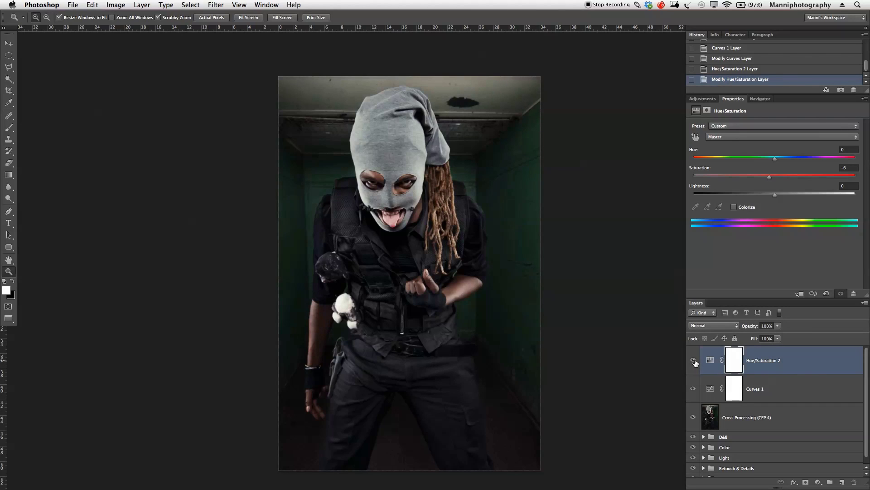
Step: Group the Hue/Saturation, Curves and Cross Processing layers as Color and stamp all visible layers into a new layer above
{"action": "left_click", "coordinate": [805, 414], "text": "shift"}
{"action": "key", "text": "super+g"}
{"action": "double_click", "coordinate": [726, 351]}
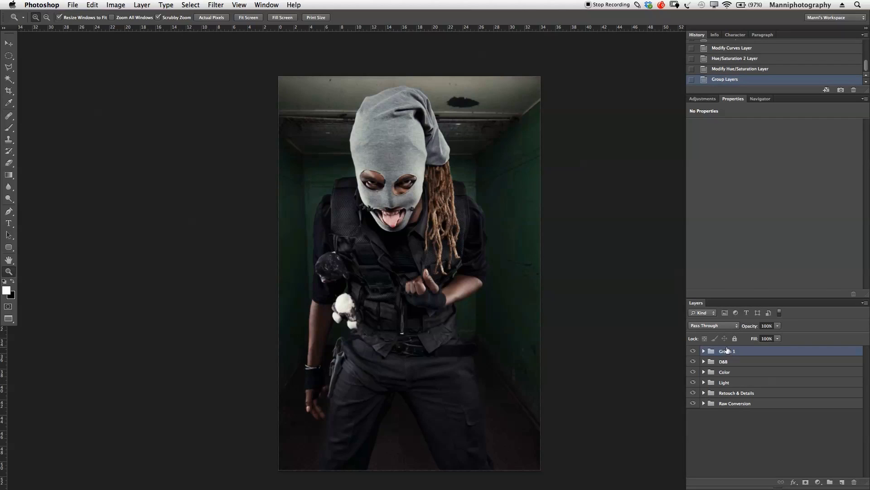
{"action": "type", "text": "Color"}
{"action": "key", "text": "Return"}
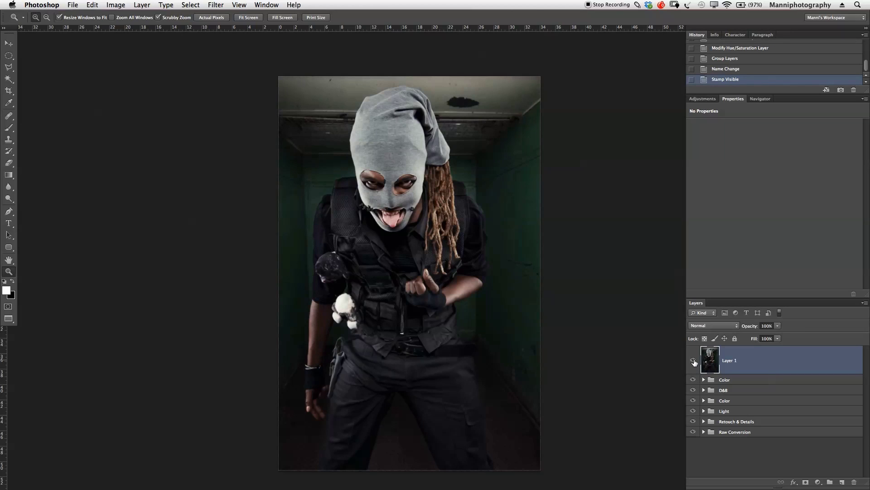
Step: Hide the groups above Raw Conversion, expand that group and hide Raw 2 so only Raw 1 shows beneath the stamped layer
{"action": "left_click_drag", "start_coordinate": [692, 380], "coordinate": [691, 428]}
{"action": "left_click", "coordinate": [704, 432]}
{"action": "scroll", "coordinate": [710, 462], "scroll_direction": "down", "scroll_amount": 1}
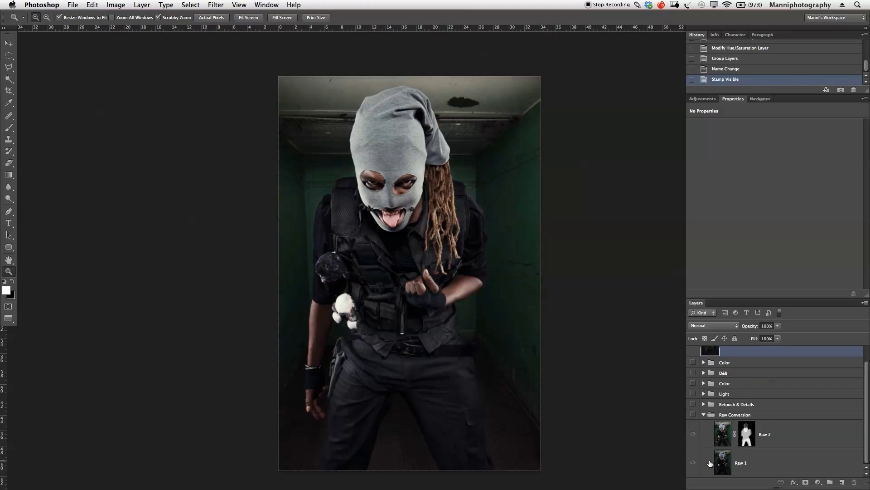
{"action": "left_click", "coordinate": [693, 434]}
{"action": "scroll", "coordinate": [843, 367], "scroll_direction": "up", "scroll_amount": 2}
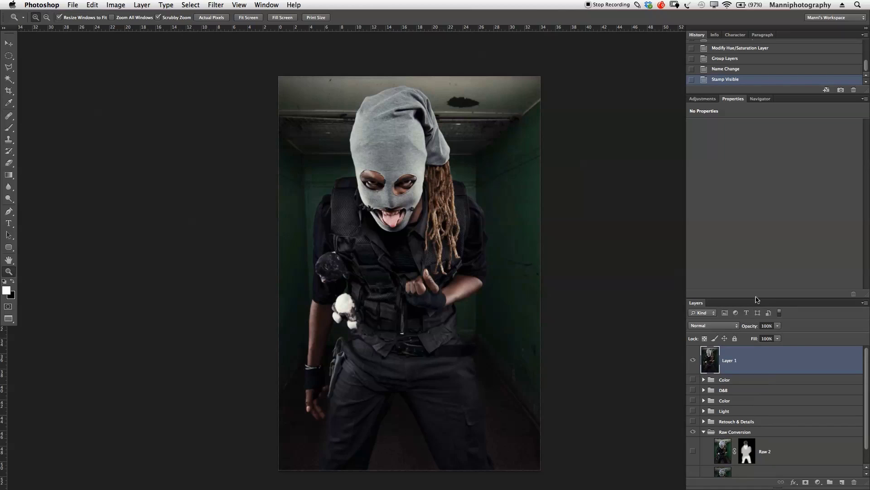
Step: Toggle the stamped Layer 1 to compare the finished retouch with the original Raw 1 exposure
{"action": "left_click", "coordinate": [703, 98]}
{"action": "left_click", "coordinate": [694, 210]}
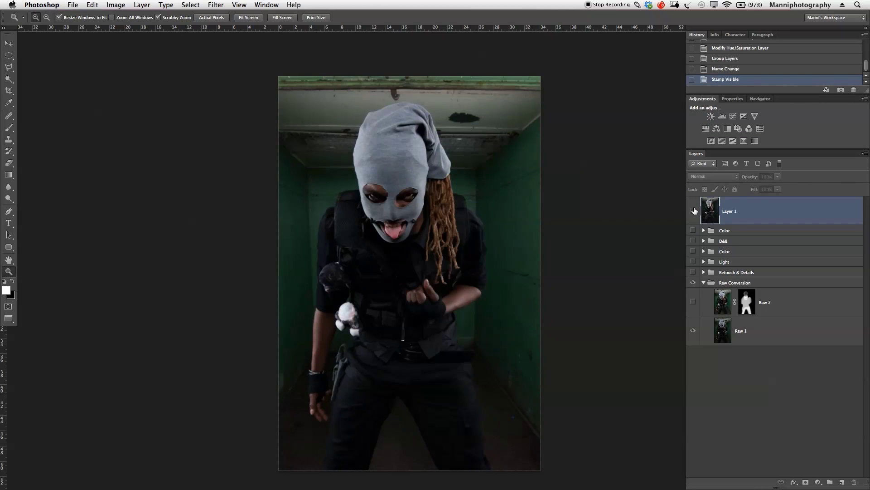
{"action": "left_click", "coordinate": [693, 211]}
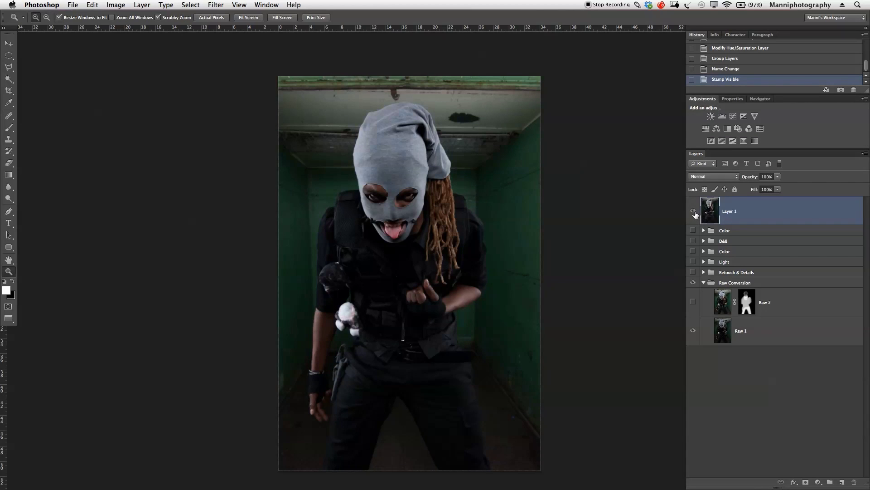
{"action": "left_click", "coordinate": [694, 211]}
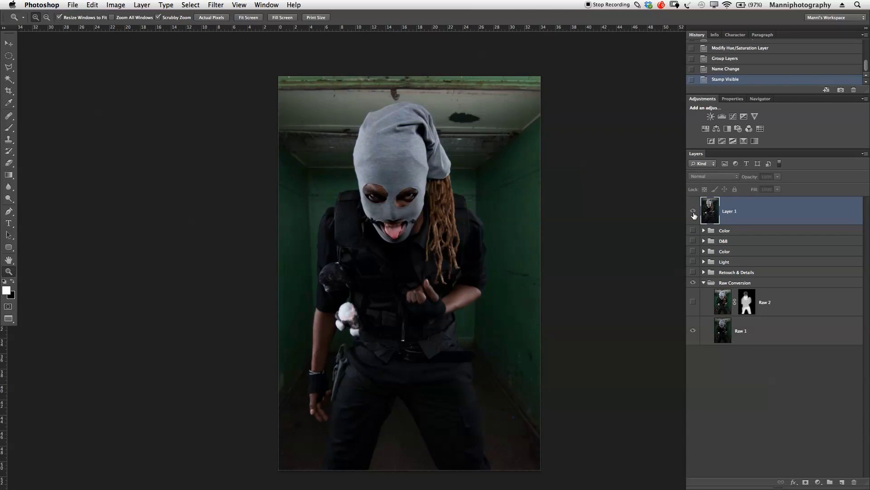
{"action": "left_click", "coordinate": [693, 211]}
{"action": "left_click", "coordinate": [695, 211]}
{"action": "left_click", "coordinate": [695, 211]}
{"action": "left_click", "coordinate": [696, 213]}
{"action": "left_click", "coordinate": [696, 212]}
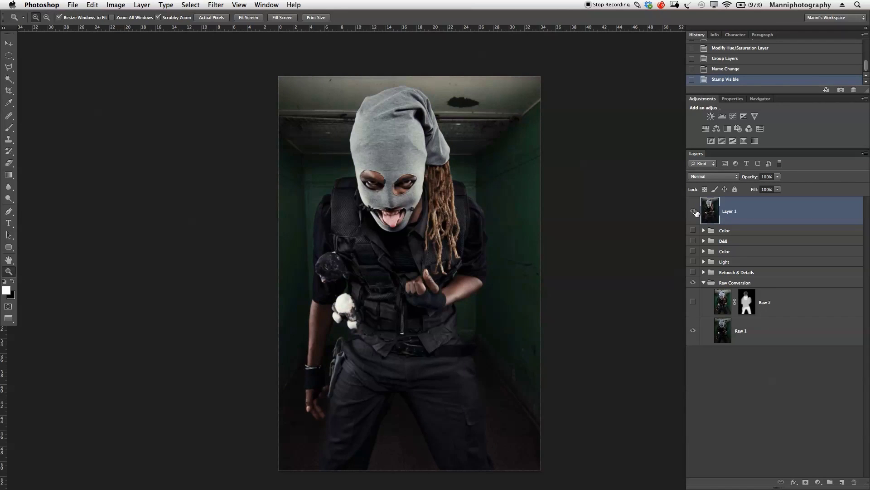
{"action": "left_click", "coordinate": [696, 213]}
{"action": "left_click", "coordinate": [696, 213]}
{"action": "left_click", "coordinate": [696, 213]}
{"action": "left_click", "coordinate": [696, 213]}
Step: Add a Levels adjustment layer above the stamped layer, set its midtones to 0.93 and check the effect
{"action": "left_click", "coordinate": [722, 117]}
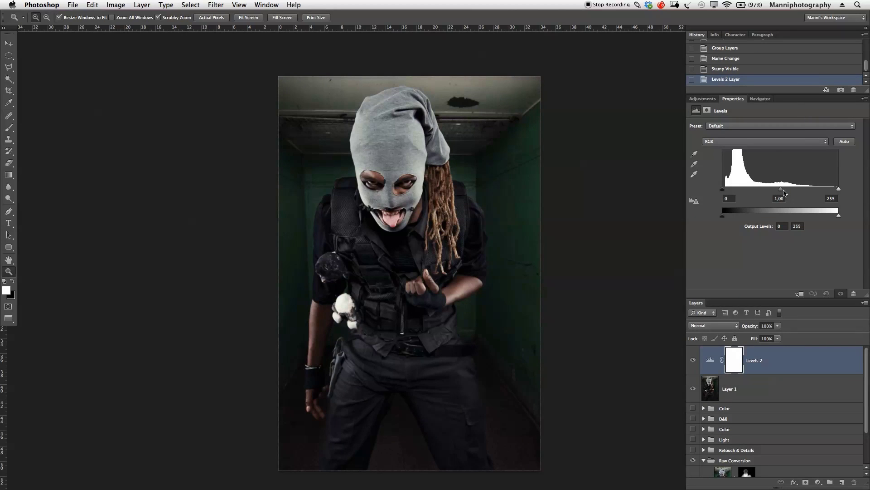
{"action": "left_click_drag", "start_coordinate": [781, 192], "coordinate": [781, 193]}
{"action": "left_click", "coordinate": [693, 360]}
{"action": "left_click", "coordinate": [694, 361]}
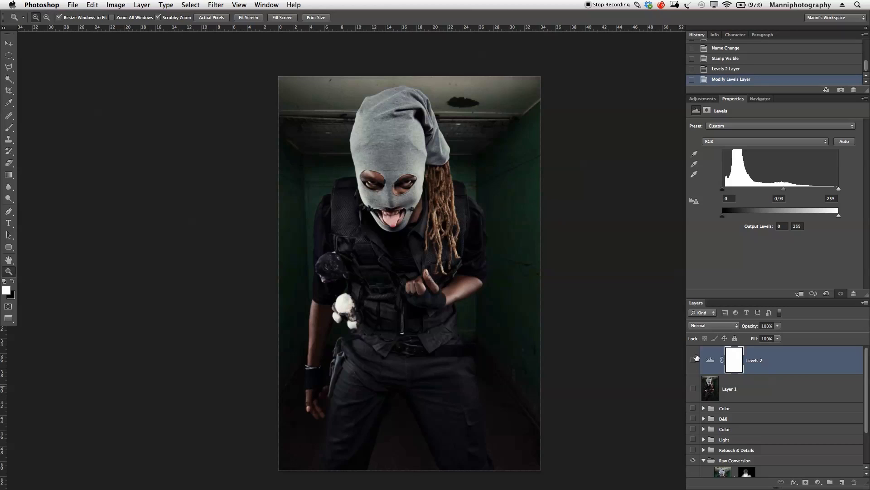
Step: Toggle the Levels layer and the stamped layer together to compare the final image with the raw original
{"action": "left_click_drag", "start_coordinate": [693, 389], "coordinate": [694, 361]}
{"action": "left_click", "coordinate": [693, 361]}
{"action": "left_click", "coordinate": [693, 359]}
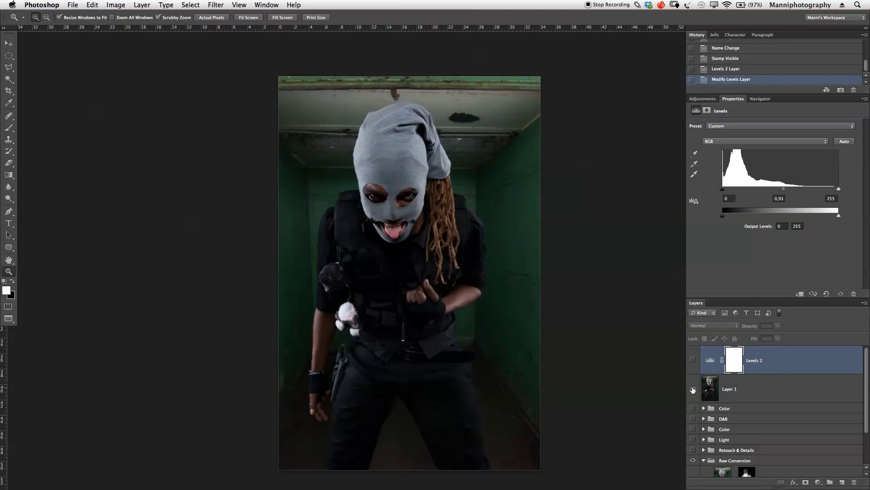
{"action": "left_click", "coordinate": [693, 360]}
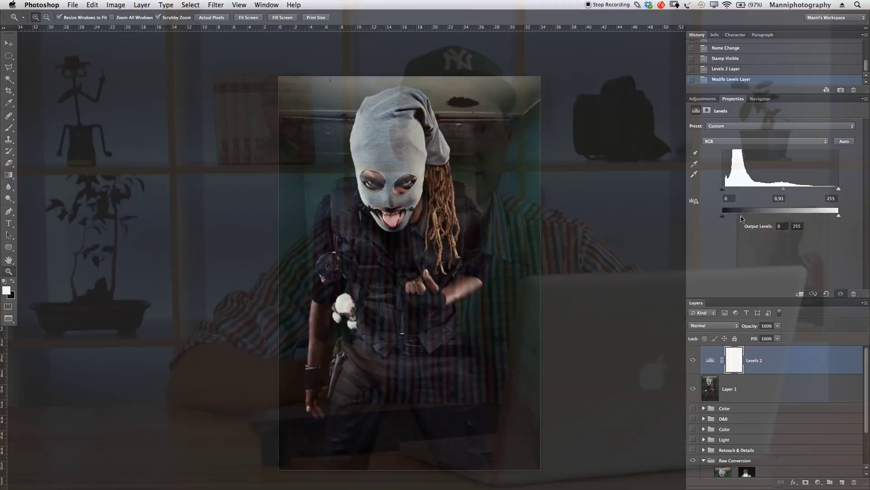